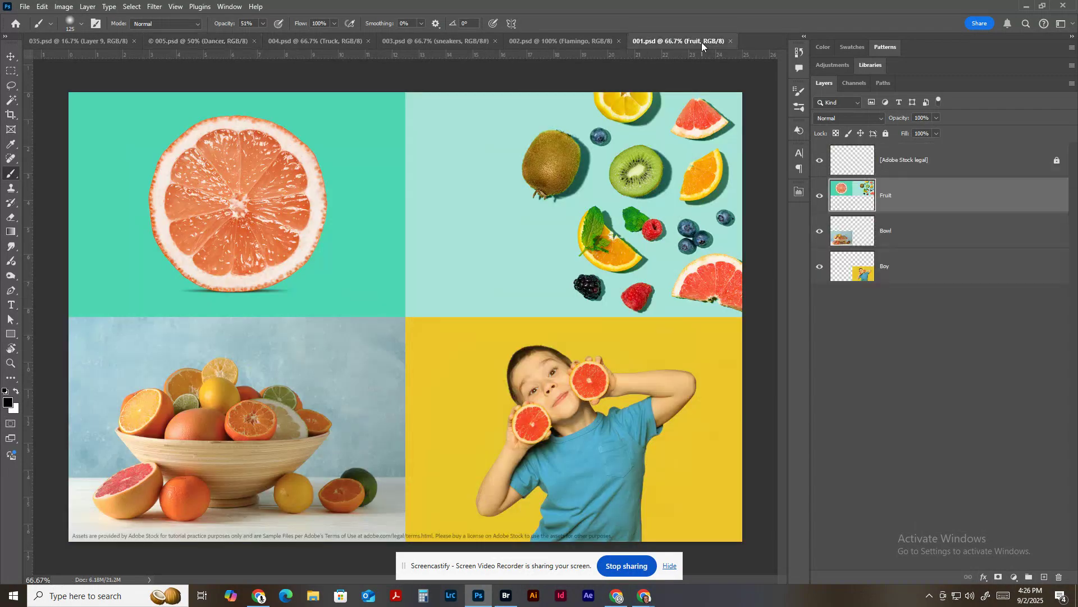
In 002.psd, show the Banana leaves, Single leaf and Red bird layers and move the Flamingo layer to the top of the stack.
{"action": "left_click", "coordinate": [564, 42]}
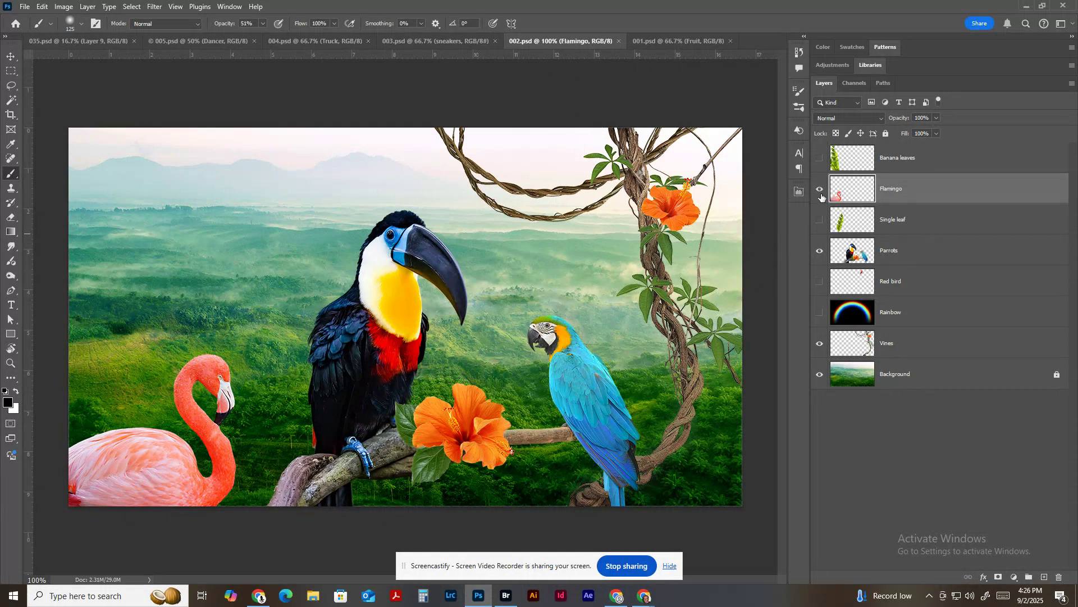
{"action": "left_click", "coordinate": [820, 160]}
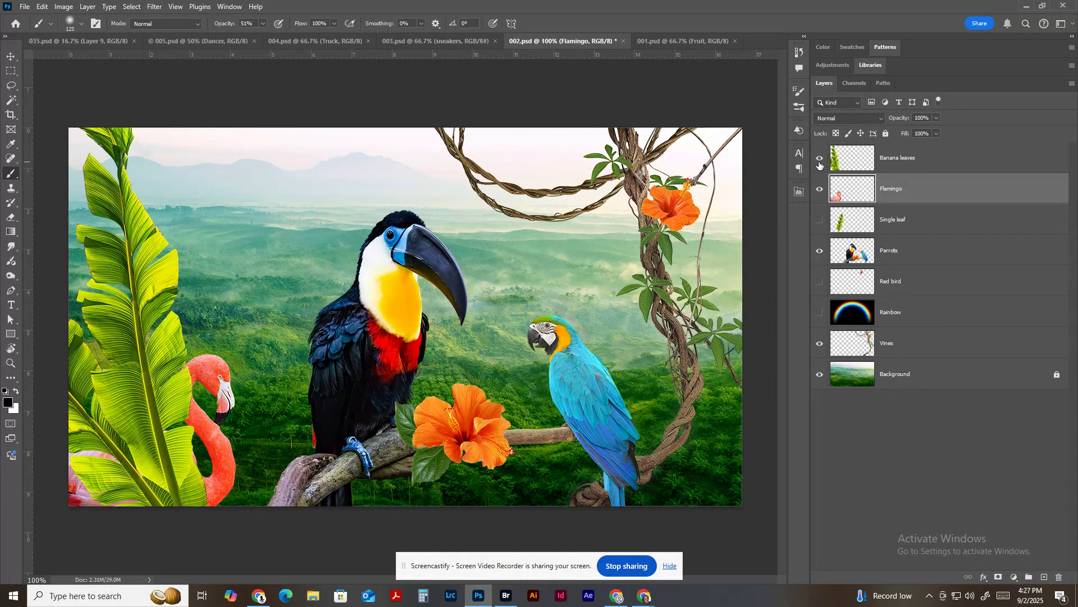
{"action": "left_click", "coordinate": [819, 220]}
{"action": "left_click", "coordinate": [819, 281]}
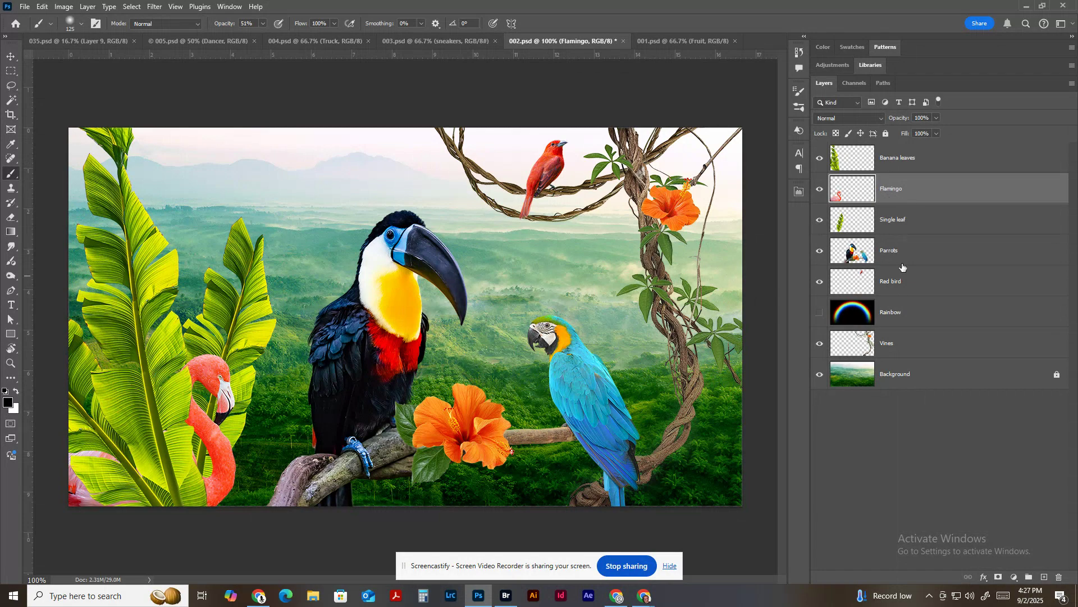
{"action": "left_click_drag", "start_coordinate": [915, 194], "coordinate": [920, 162]}
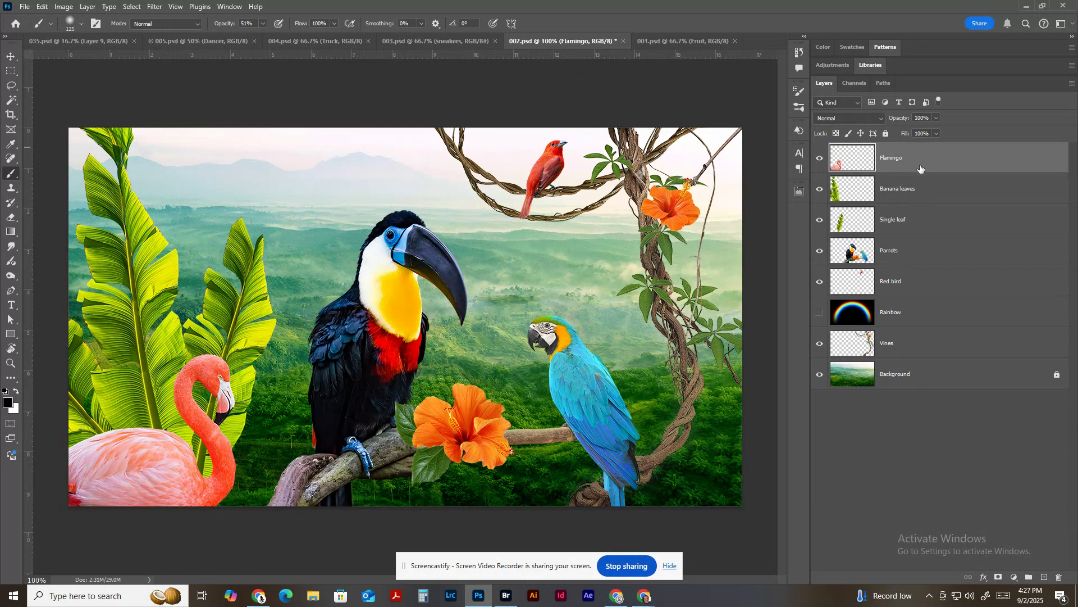
{"action": "mouse_move", "coordinate": [919, 169]}
{"action": "left_mouse_down"}
{"action": "mouse_move", "coordinate": [918, 220]}
{"action": "mouse_move", "coordinate": [923, 158]}
{"action": "left_mouse_up"}
Show the Rainbow layer and set its blend mode to Screen.
{"action": "left_click", "coordinate": [819, 313]}
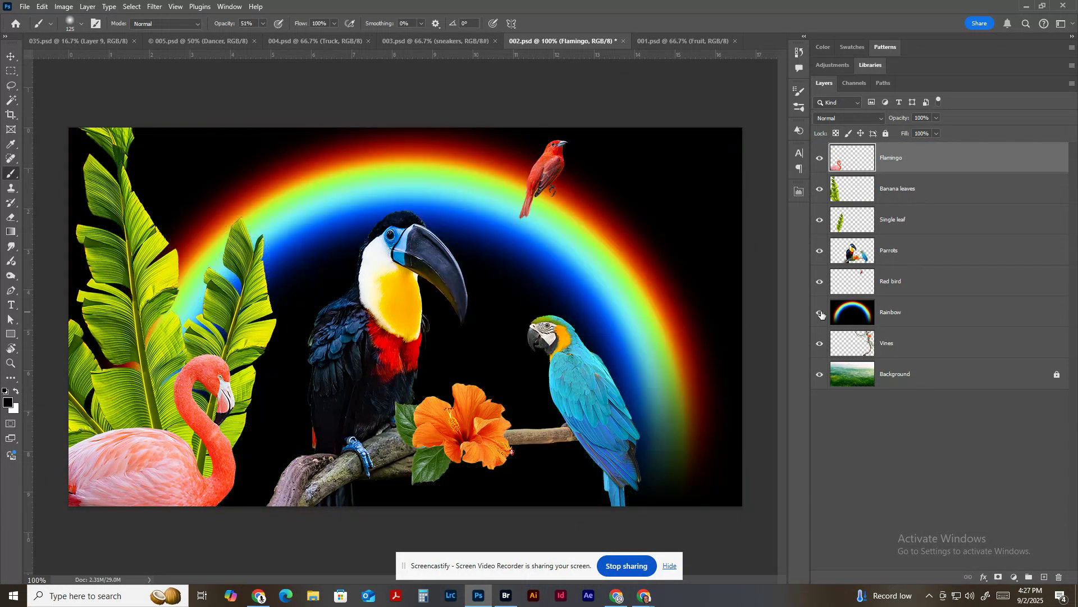
{"action": "left_click", "coordinate": [963, 317]}
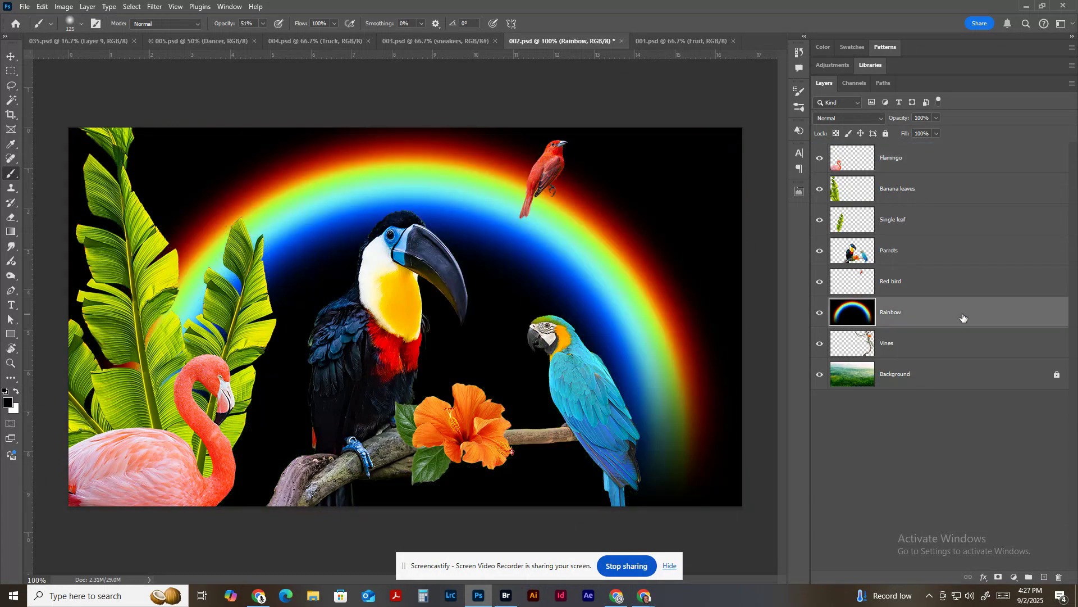
{"action": "left_click", "coordinate": [870, 119]}
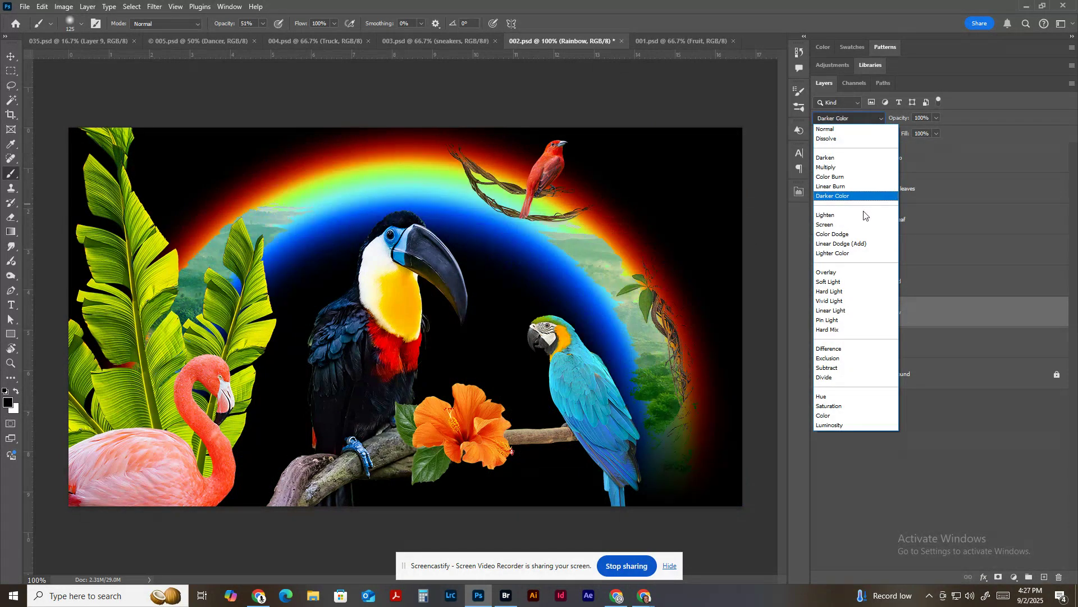
{"action": "left_click", "coordinate": [863, 225]}
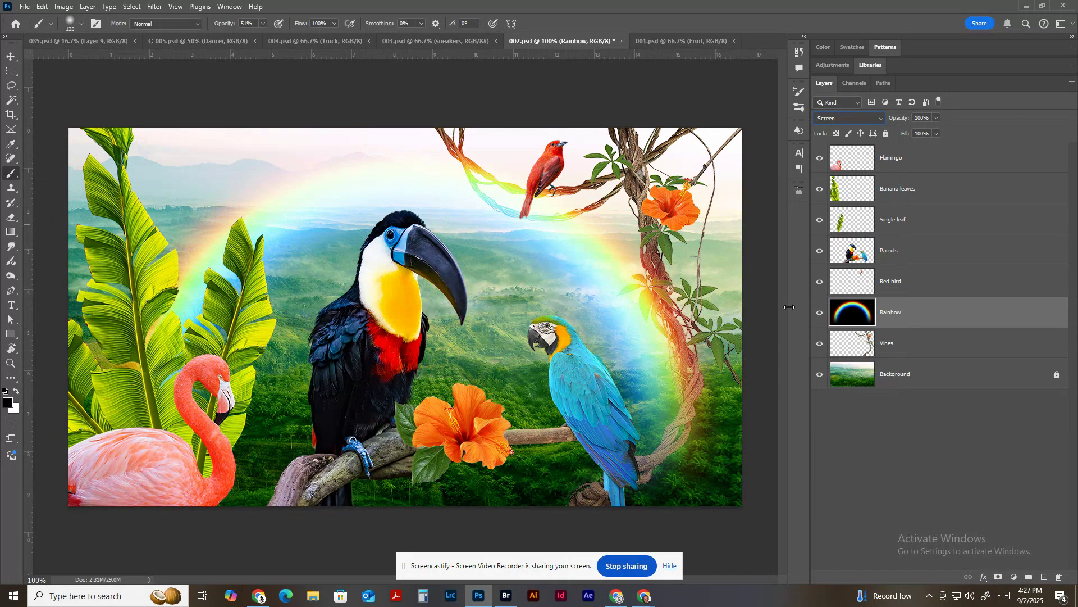
Switch the Rainbow layer's blend mode to Normal for comparison and return it to Screen.
{"action": "left_click", "coordinate": [848, 119]}
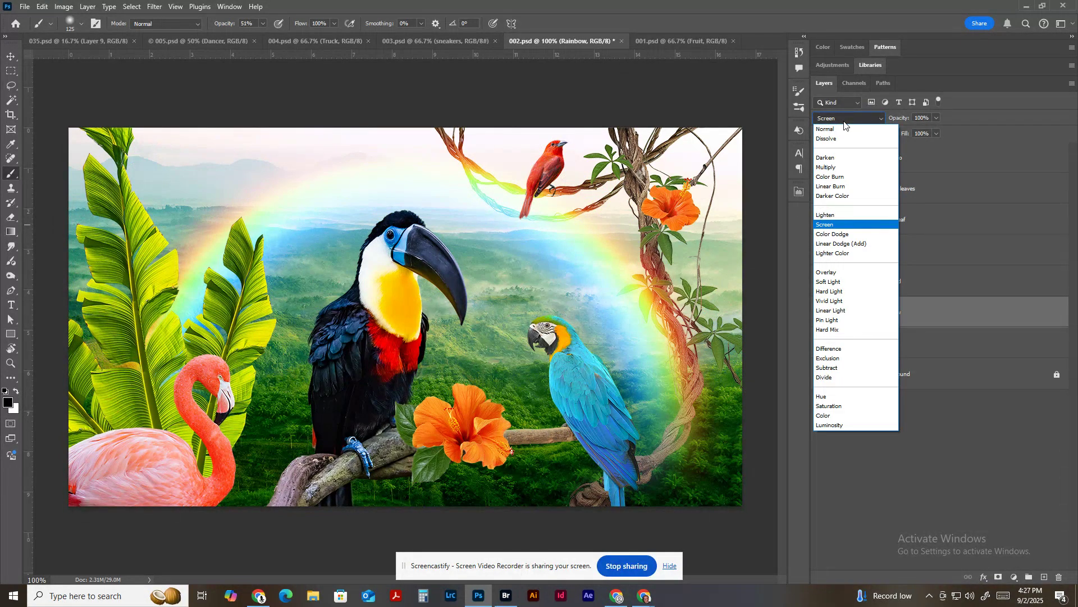
{"action": "left_click", "coordinate": [846, 130]}
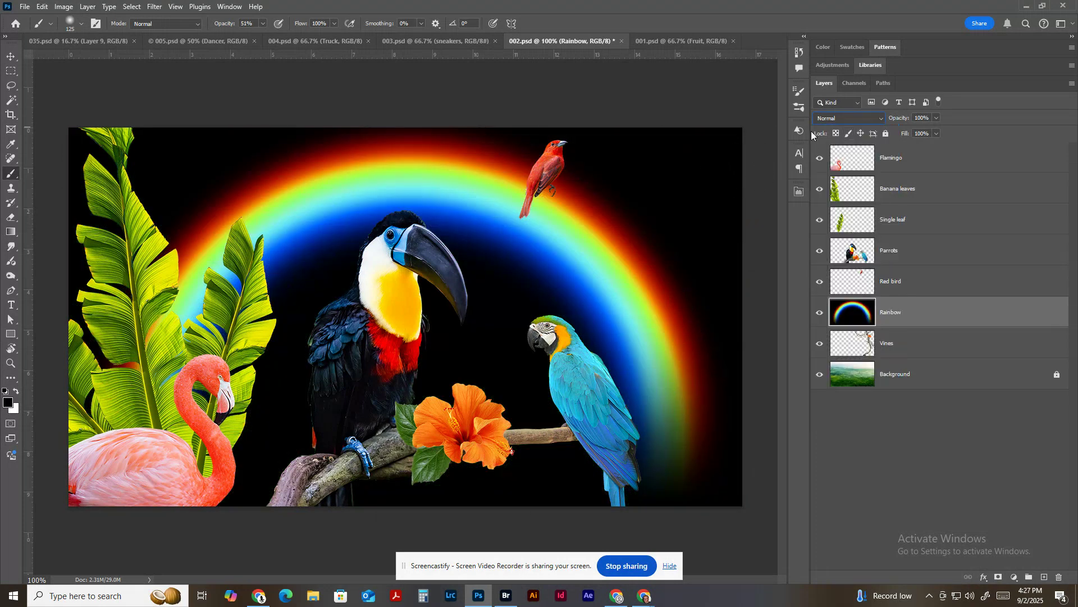
{"action": "left_click", "coordinate": [845, 119]}
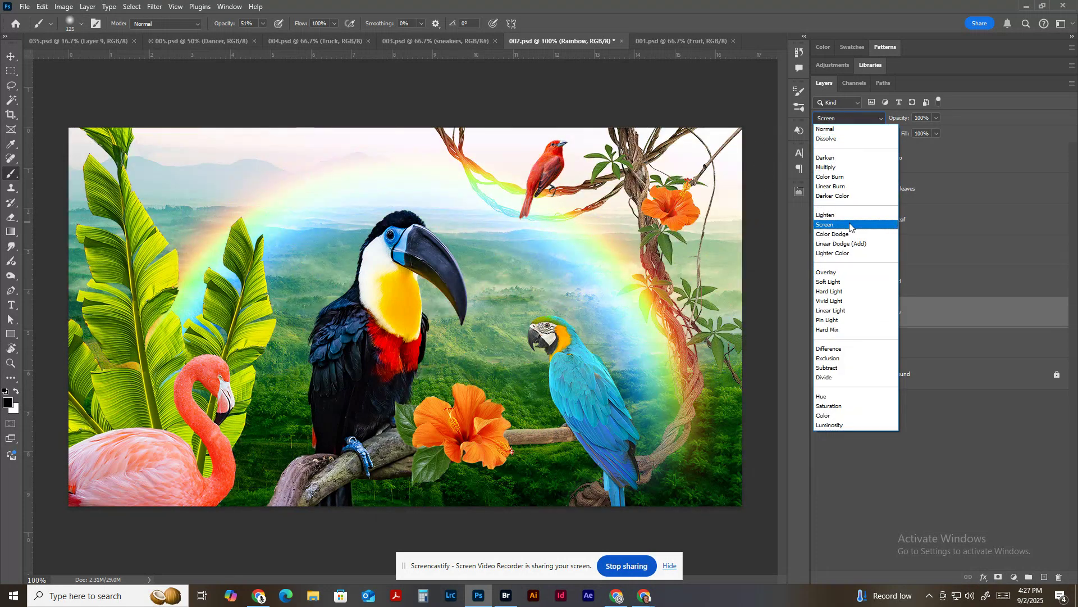
{"action": "left_click", "coordinate": [850, 225]}
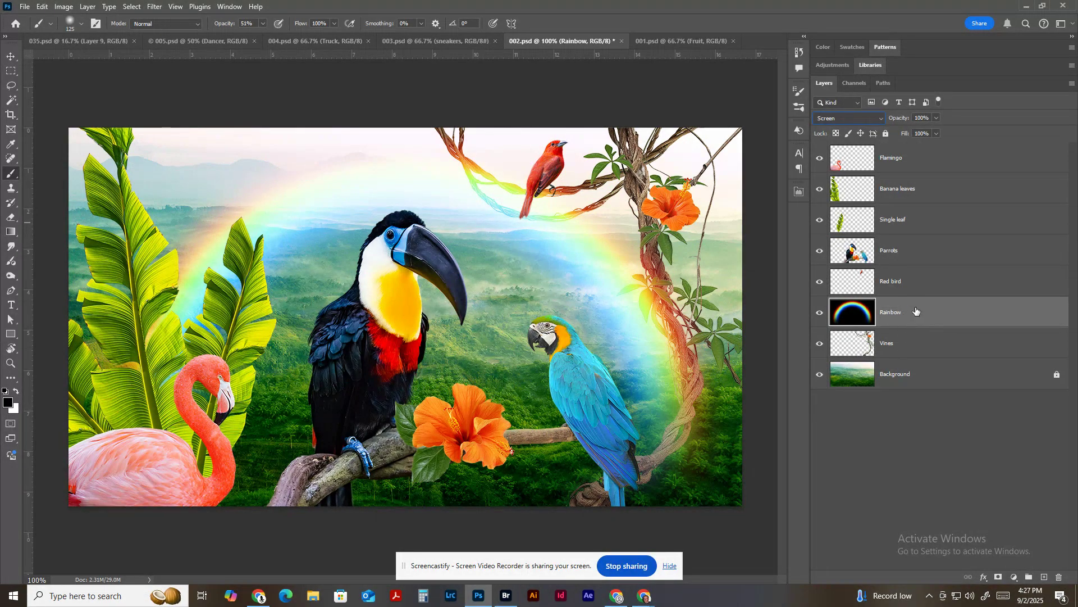
Move the Rainbow layer below the Vines layer.
{"action": "left_click_drag", "start_coordinate": [916, 311], "coordinate": [917, 355]}
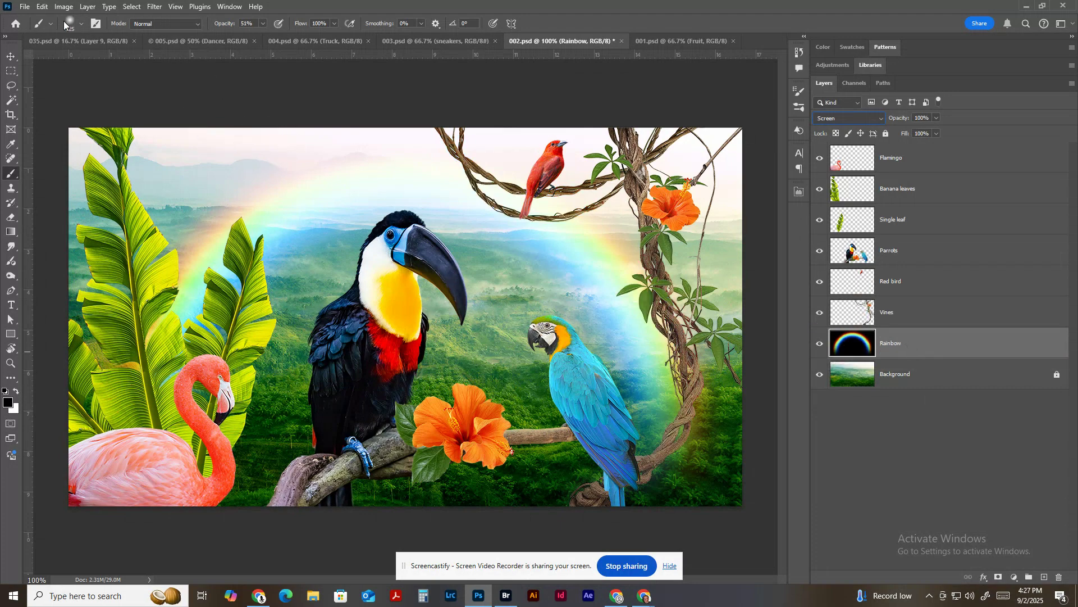
{"action": "left_click", "coordinate": [25, 6]}
{"action": "left_click", "coordinate": [45, 132]}
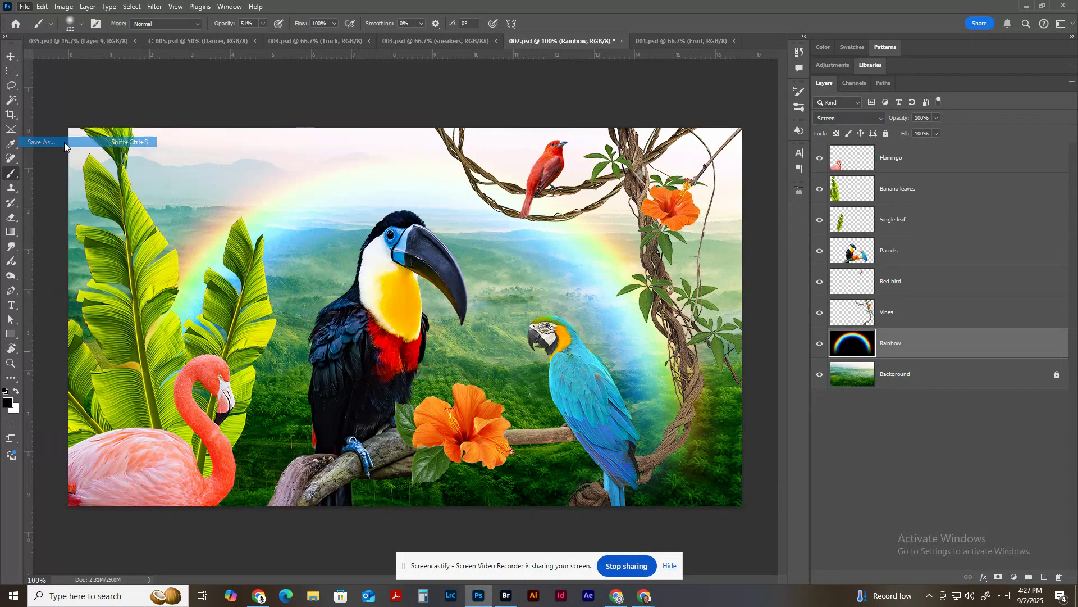
{"action": "left_click", "coordinate": [261, 425]}
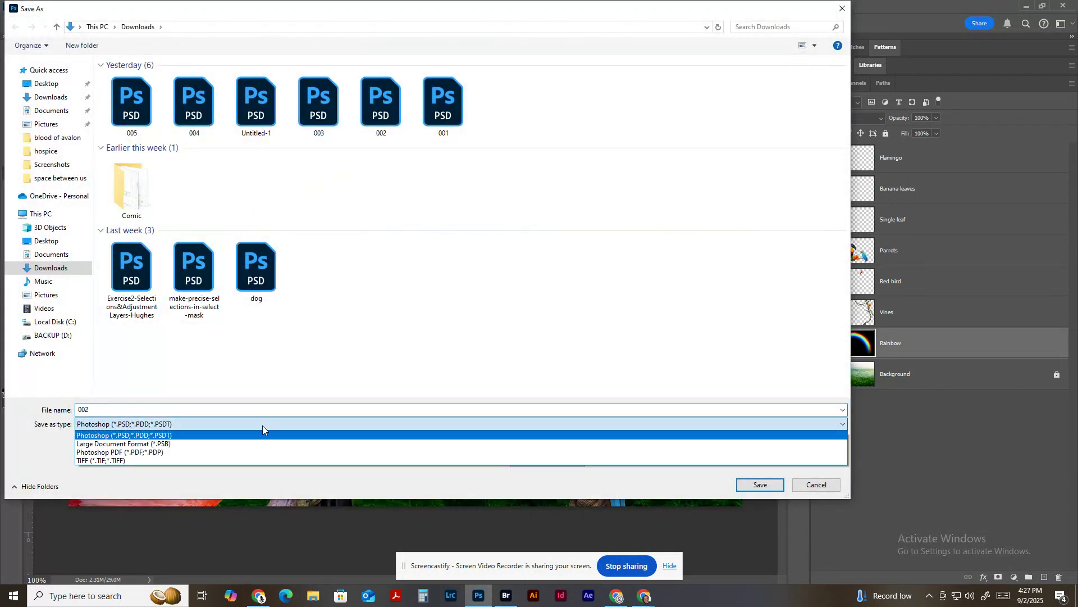
{"action": "left_click", "coordinate": [259, 452]}
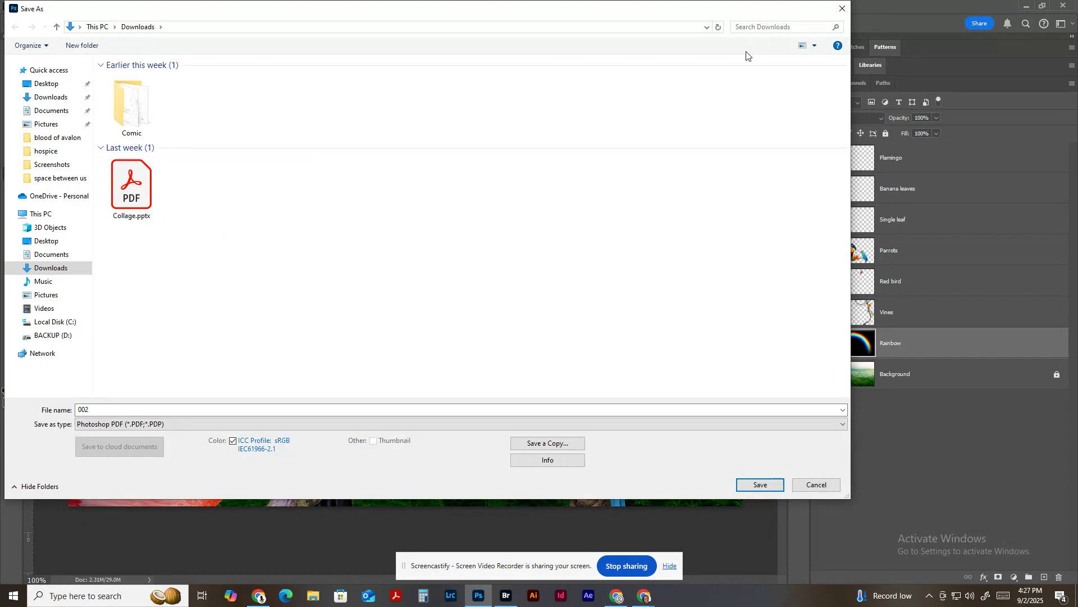
{"action": "left_click", "coordinate": [843, 8]}
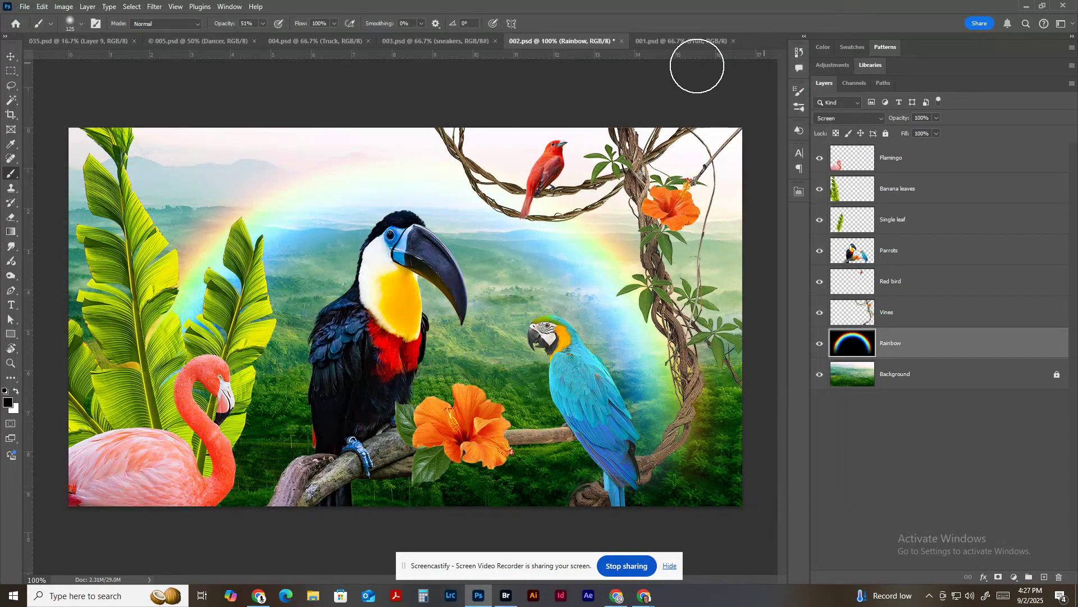
Close 002.psd without saving its changes and switch to the truck document, 004.psd.
{"action": "left_click", "coordinate": [621, 39]}
{"action": "left_click", "coordinate": [536, 221]}
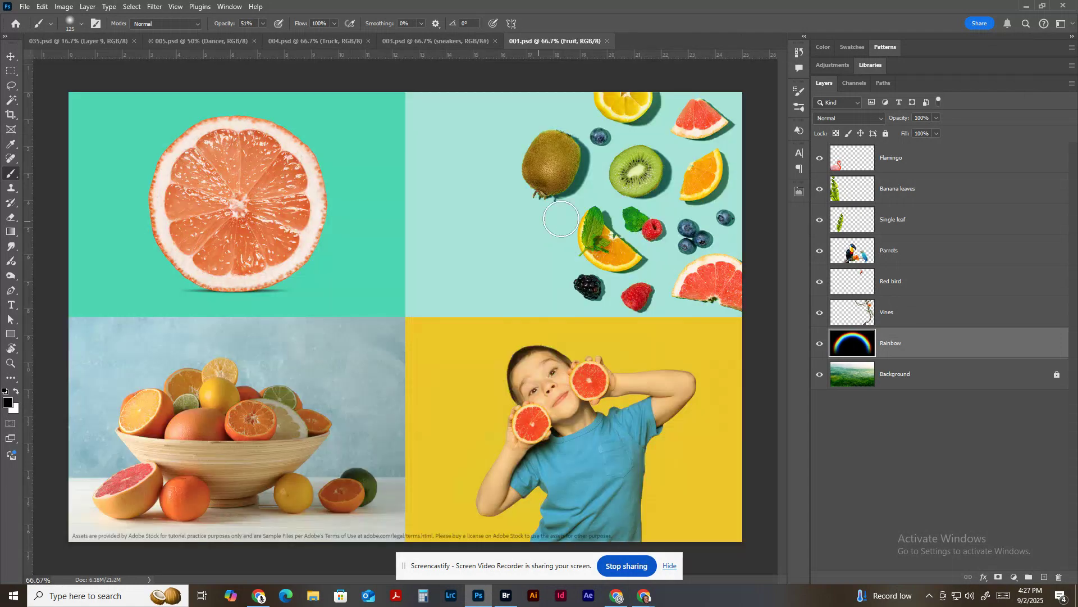
{"action": "left_click", "coordinate": [422, 41]}
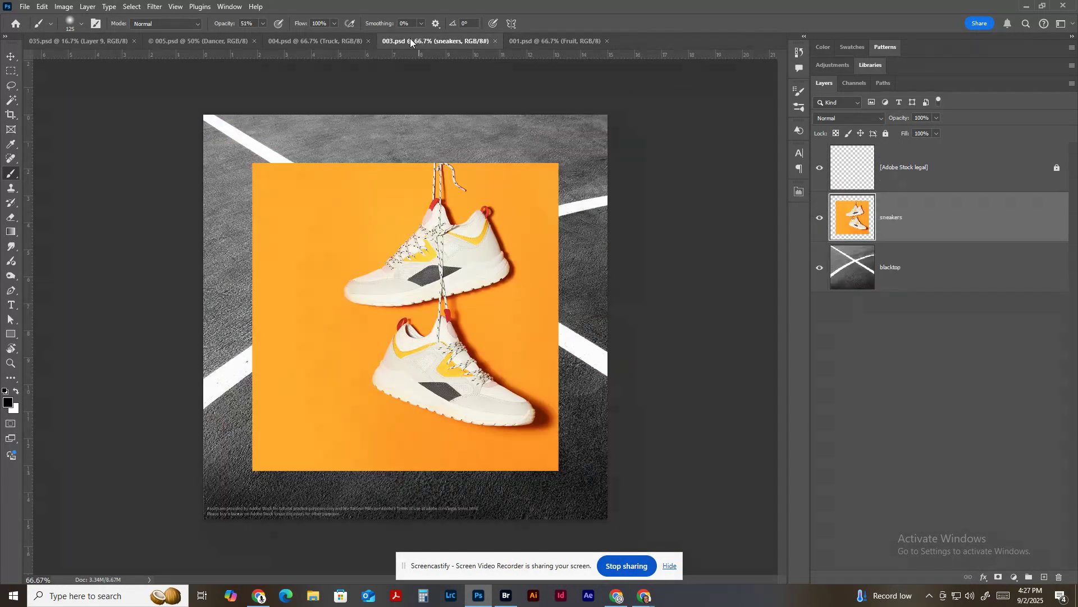
{"action": "left_click", "coordinate": [314, 41]}
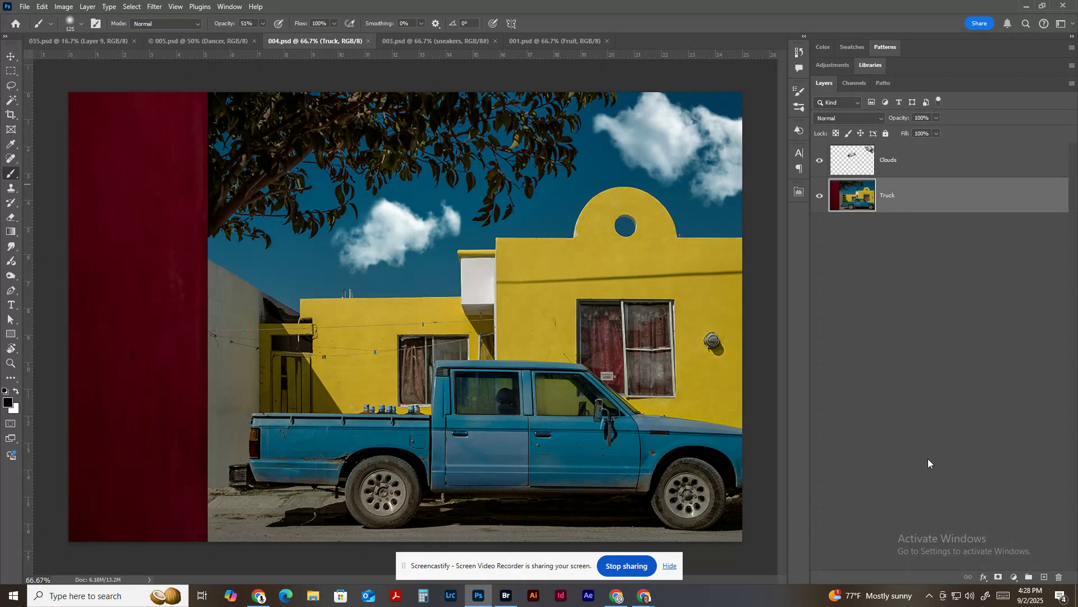
Add a Brightness/Contrast adjustment layer above the Truck layer with Brightness 51 and Contrast 48.
{"action": "left_click", "coordinate": [1014, 578]}
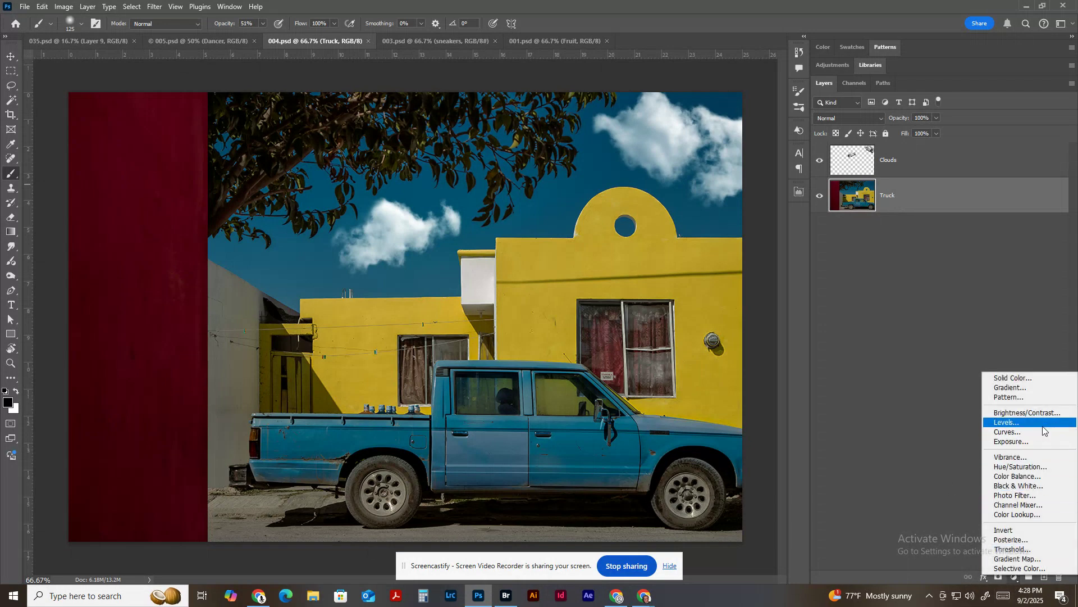
{"action": "left_click", "coordinate": [1027, 413]}
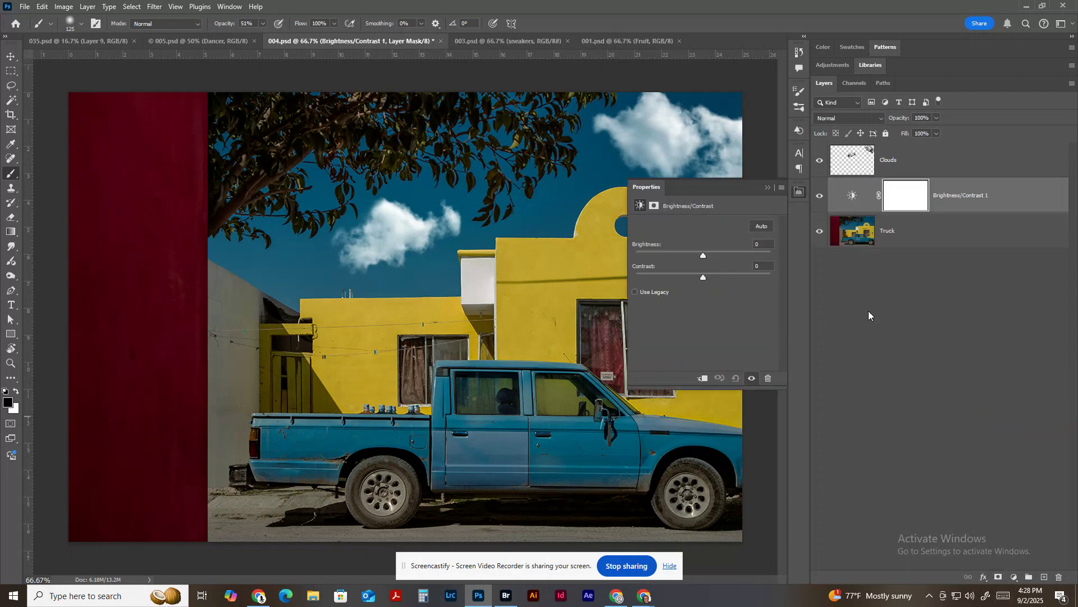
{"action": "left_click_drag", "start_coordinate": [705, 254], "coordinate": [726, 256]}
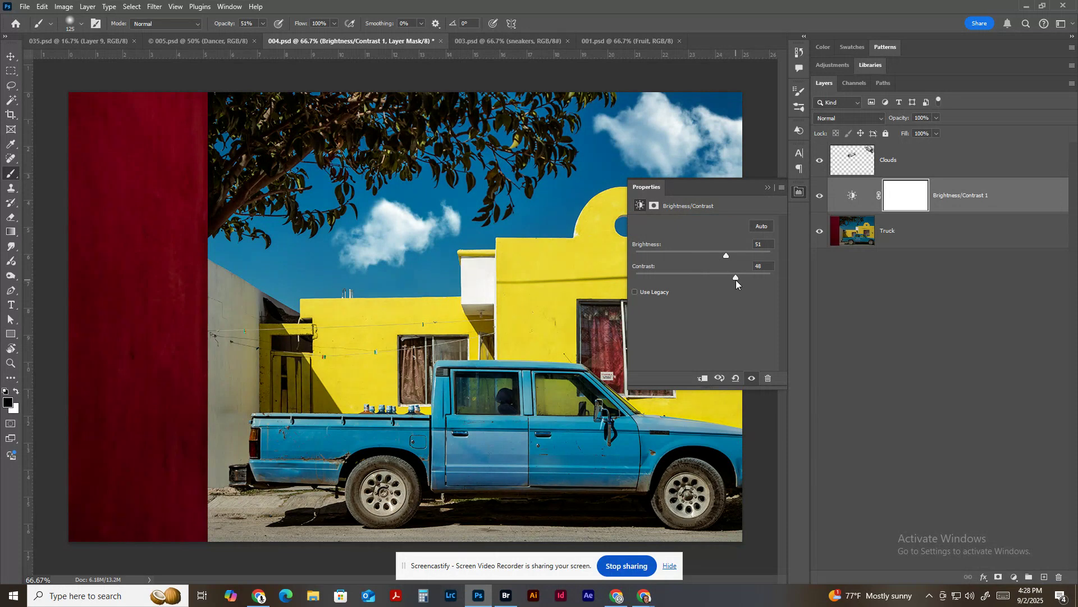
Try the Clouds layer beneath the Brightness/Contrast adjustment, and restore the adjustment's place below Clouds.
{"action": "mouse_move", "coordinate": [979, 206]}
{"action": "left_mouse_down"}
{"action": "mouse_move", "coordinate": [999, 204]}
{"action": "mouse_move", "coordinate": [1000, 164]}
{"action": "mouse_move", "coordinate": [978, 163]}
{"action": "mouse_move", "coordinate": [977, 211]}
{"action": "left_mouse_up"}
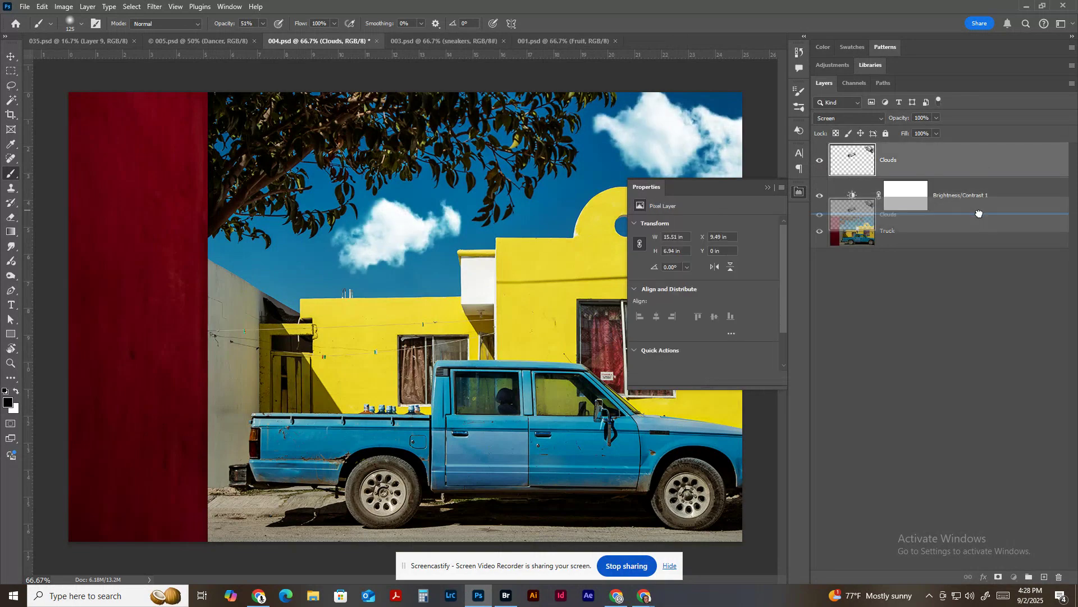
{"action": "left_click", "coordinate": [768, 188]}
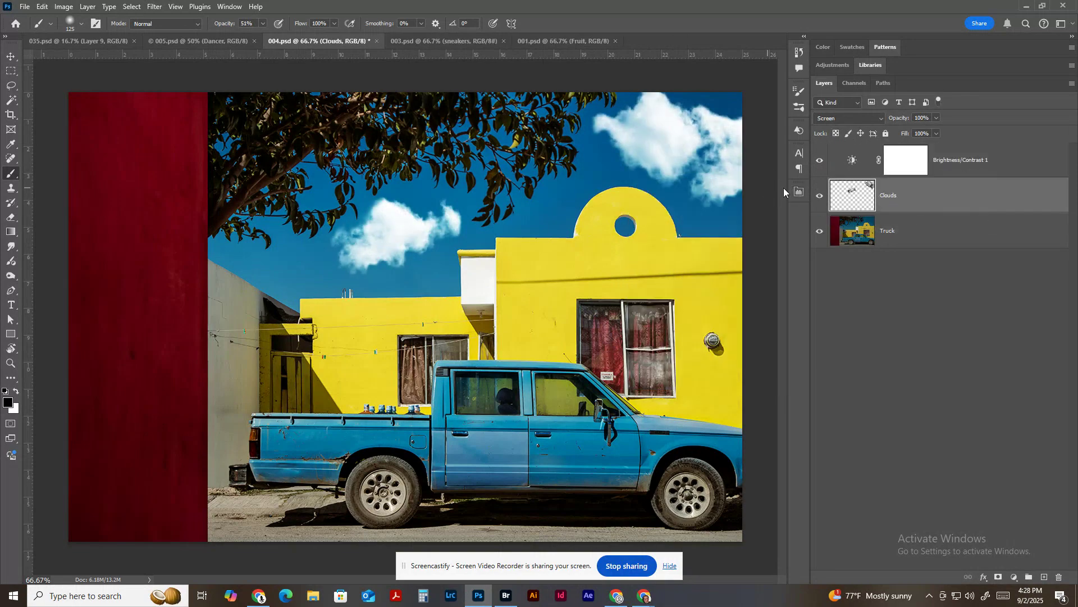
{"action": "left_click_drag", "start_coordinate": [1008, 164], "coordinate": [1010, 210]}
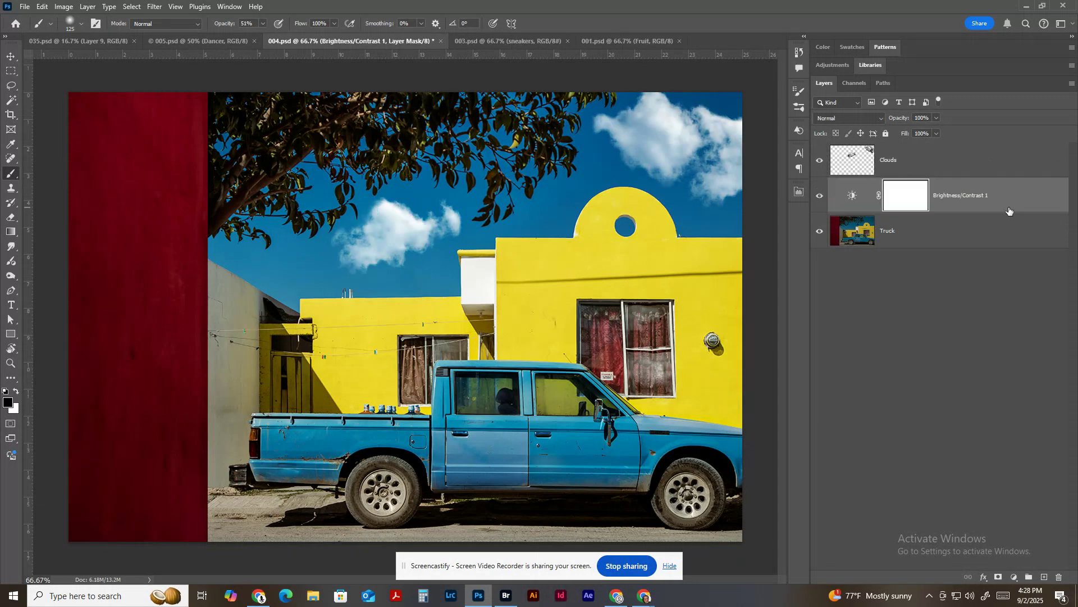
Add a Hue/Saturation adjustment layer with Hue at -125 and place it below the Brightness/Contrast layer.
{"action": "left_click", "coordinate": [1015, 579]}
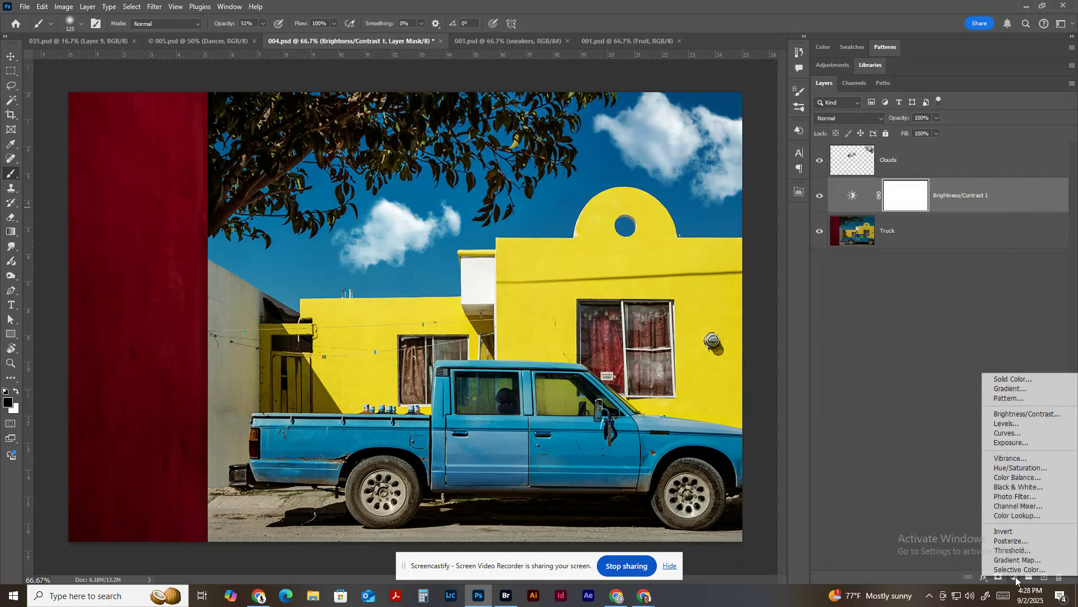
{"action": "left_click", "coordinate": [1028, 468]}
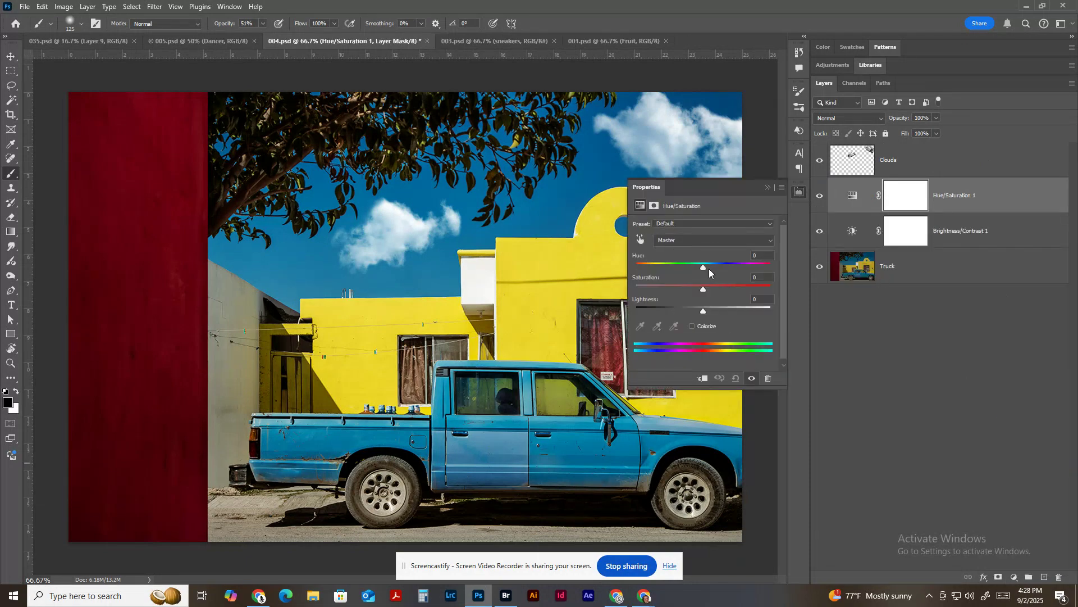
{"action": "left_click_drag", "start_coordinate": [704, 267], "coordinate": [650, 268]}
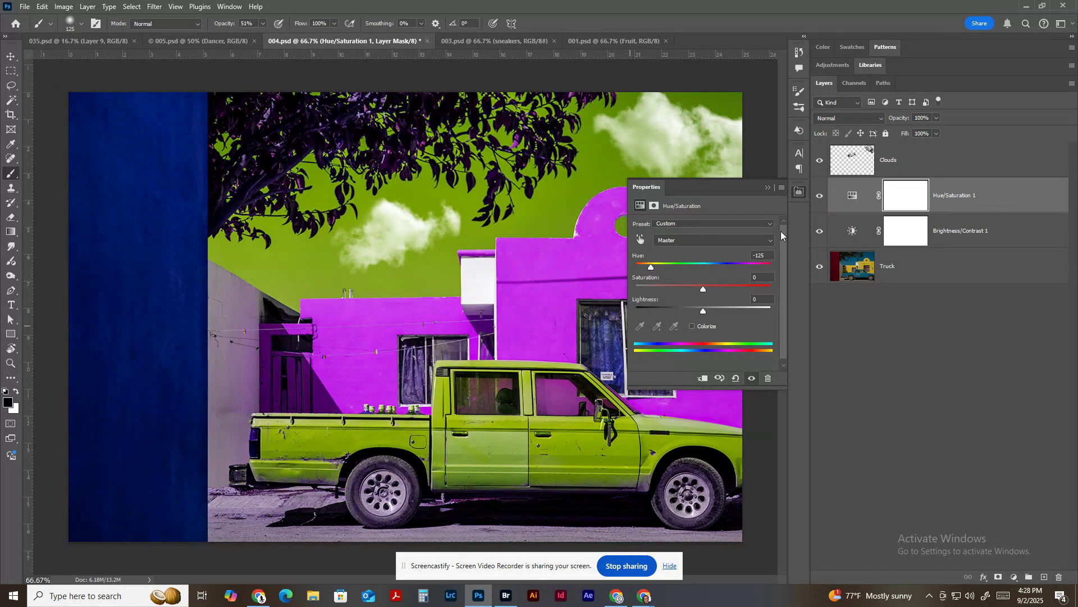
{"action": "left_click", "coordinate": [769, 188]}
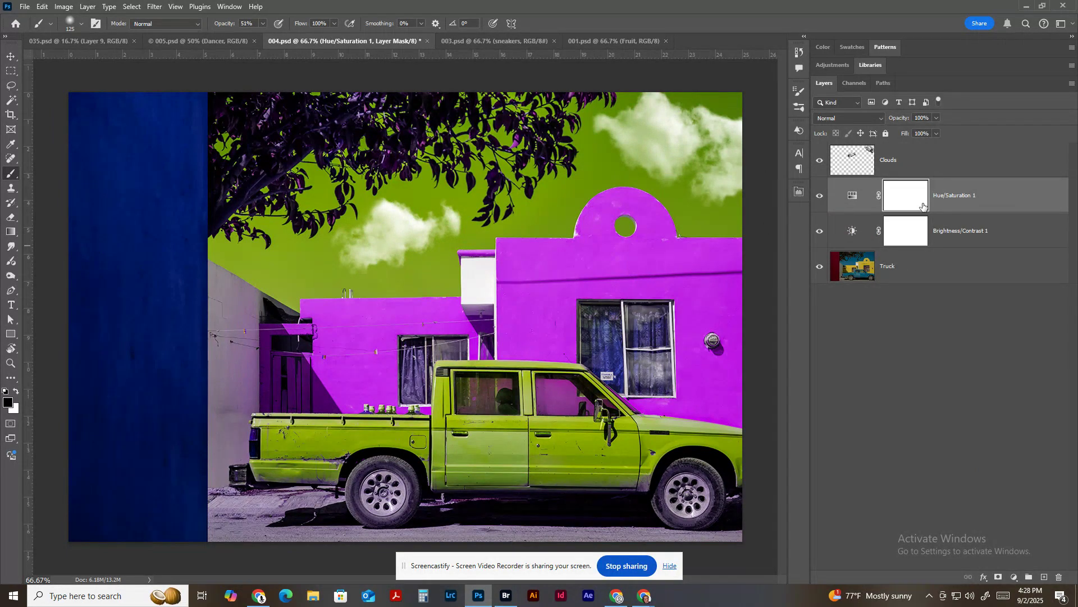
{"action": "left_click_drag", "start_coordinate": [1017, 198], "coordinate": [1017, 236]}
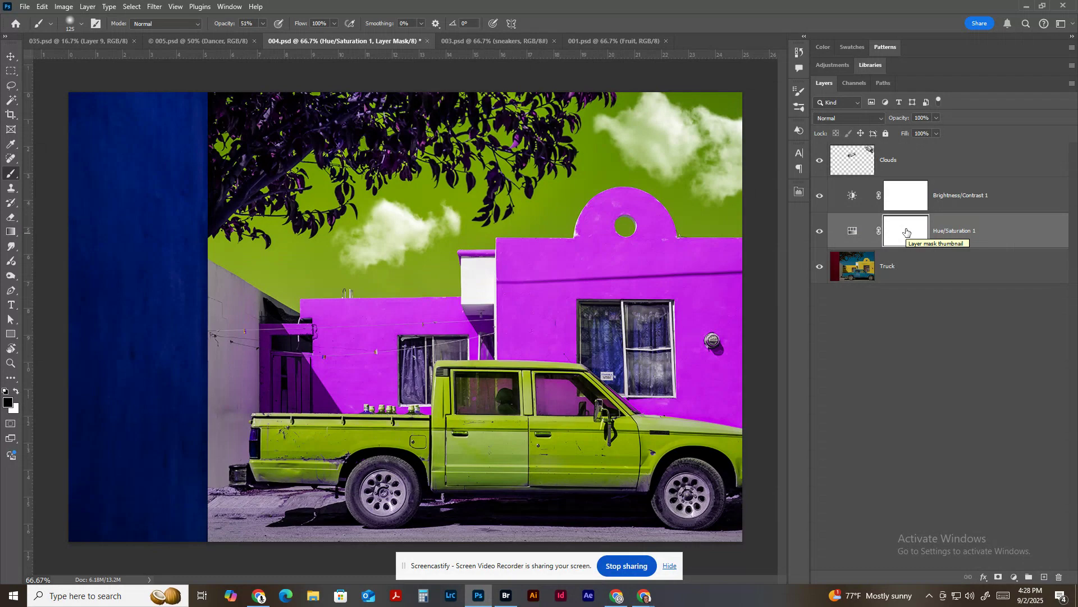
Invert the Hue/Saturation layer's mask to black and brush white over the upper part of the red wall.
{"action": "key", "text": "ctrl+i"}
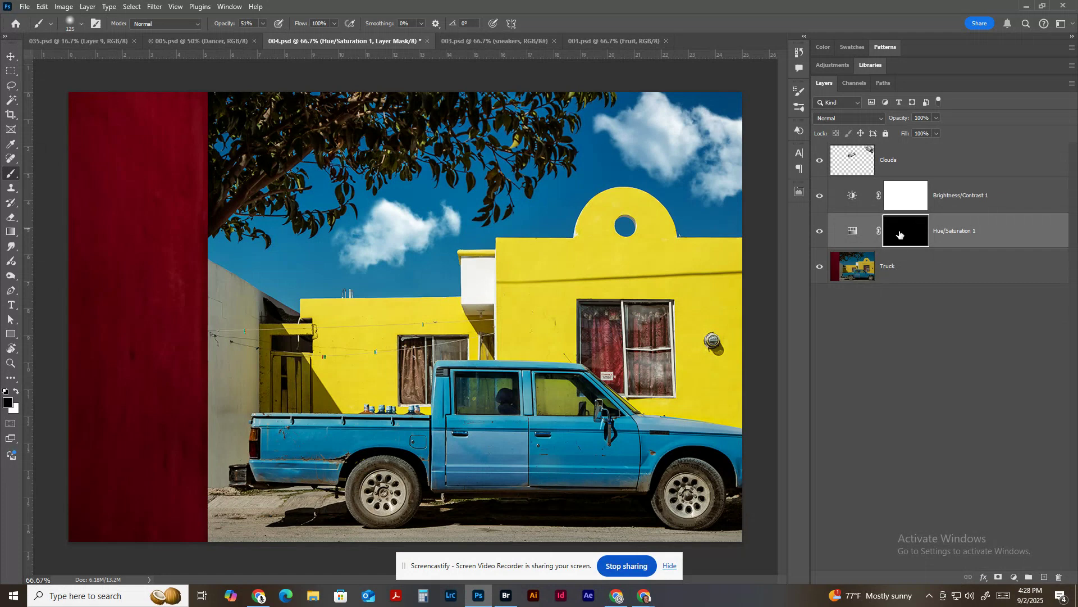
{"action": "left_click", "coordinate": [852, 231]}
{"action": "left_click", "coordinate": [905, 232]}
{"action": "mouse_move", "coordinate": [108, 185]}
{"action": "left_mouse_down"}
{"action": "mouse_move", "coordinate": [106, 374]}
{"action": "mouse_move", "coordinate": [89, 146]}
{"action": "mouse_move", "coordinate": [81, 322]}
{"action": "mouse_move", "coordinate": [82, 101]}
{"action": "mouse_move", "coordinate": [86, 165]}
{"action": "mouse_move", "coordinate": [98, 102]}
{"action": "mouse_move", "coordinate": [105, 193]}
{"action": "mouse_move", "coordinate": [111, 102]}
{"action": "mouse_move", "coordinate": [123, 158]}
{"action": "mouse_move", "coordinate": [127, 105]}
{"action": "mouse_move", "coordinate": [140, 87]}
{"action": "left_mouse_up"}
Select the whole red wall strip with a rectangular marquee, fill it with white on the Hue/Saturation mask, and deselect.
{"action": "key", "text": "m"}
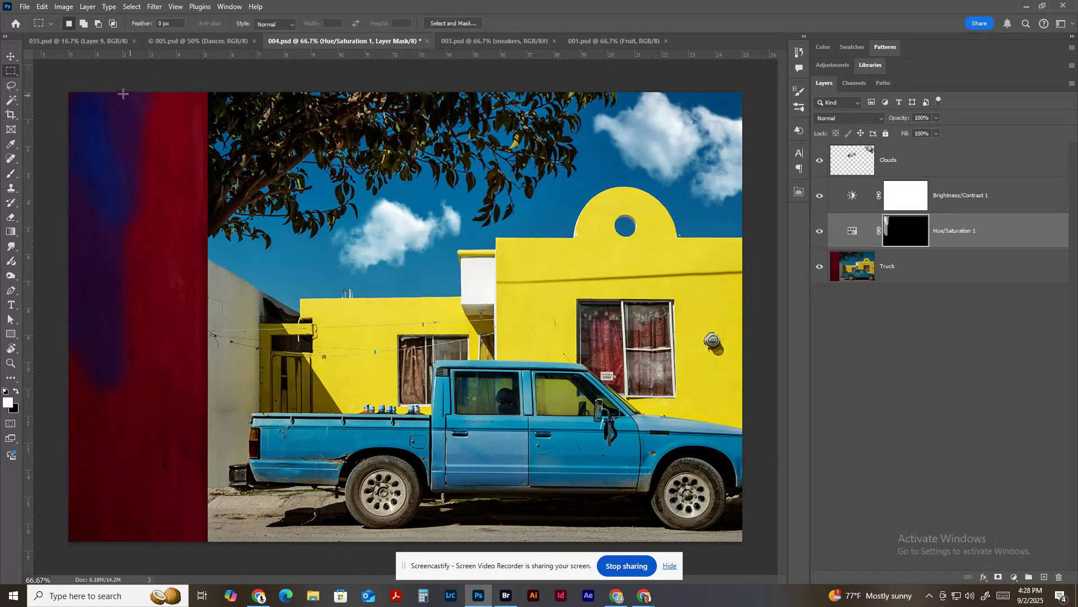
{"action": "left_click_drag", "start_coordinate": [55, 82], "coordinate": [207, 554]}
{"action": "left_click", "coordinate": [42, 6]}
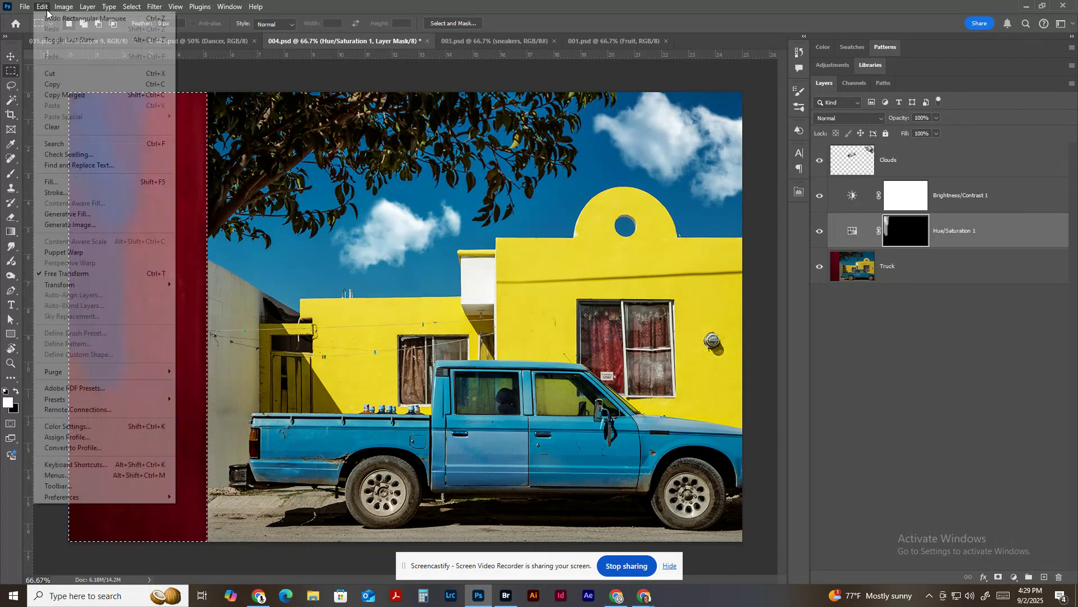
{"action": "left_click", "coordinate": [85, 181]}
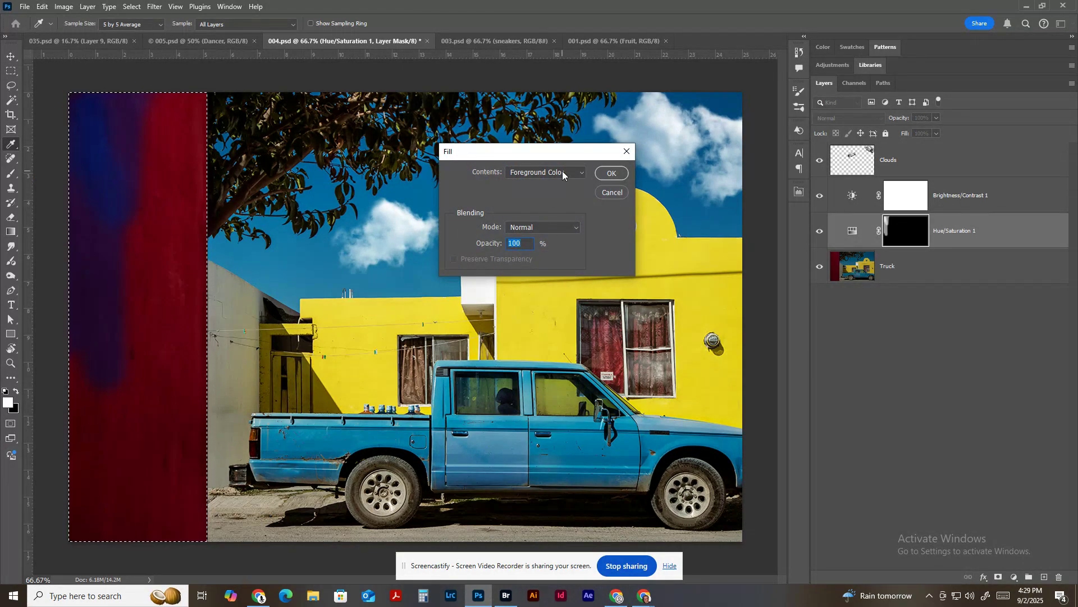
{"action": "left_click", "coordinate": [613, 175]}
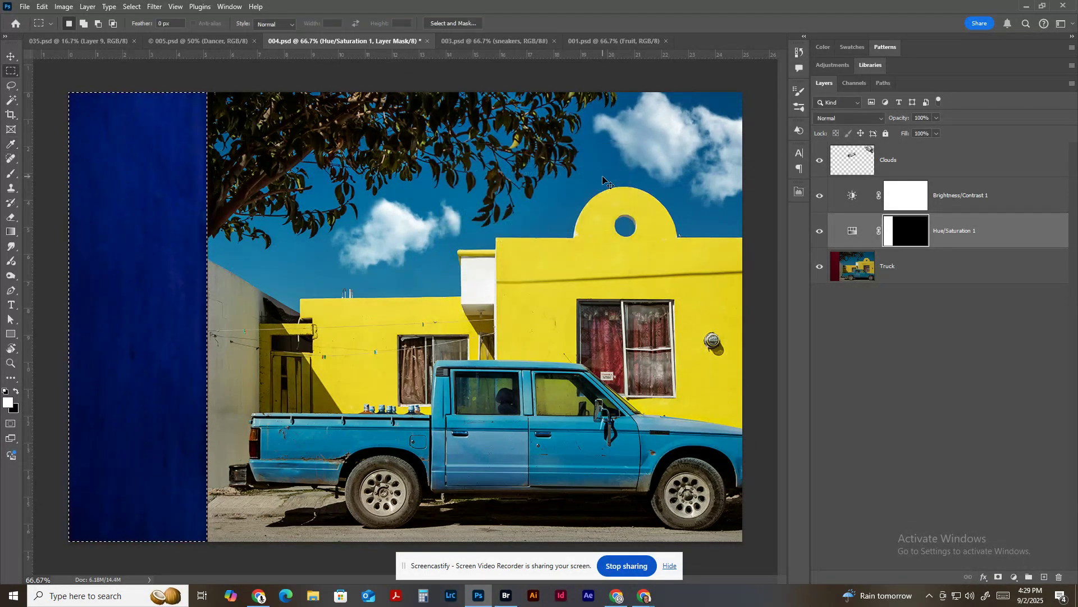
{"action": "key", "text": "ctrl+d"}
Shrink the brush and paint white on the Hue/Saturation mask over the left curtain of the large window.
{"action": "key", "text": "ctrl+plus"}
{"action": "key", "text": "ctrl+plus"}
{"action": "left_click_drag", "start_coordinate": [704, 322], "coordinate": [289, 291]}
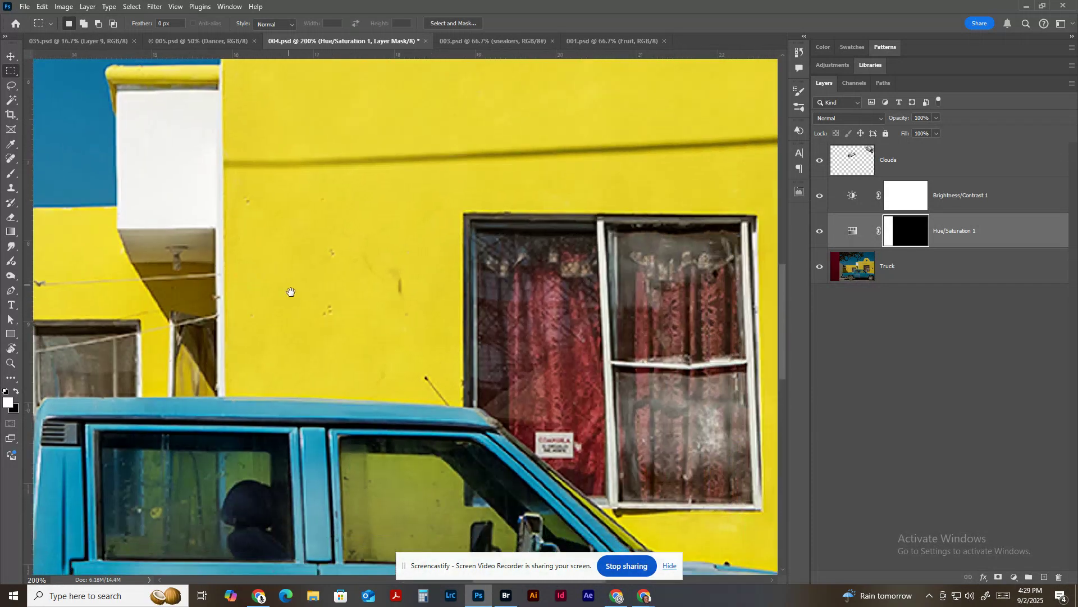
{"action": "key", "text": "b"}
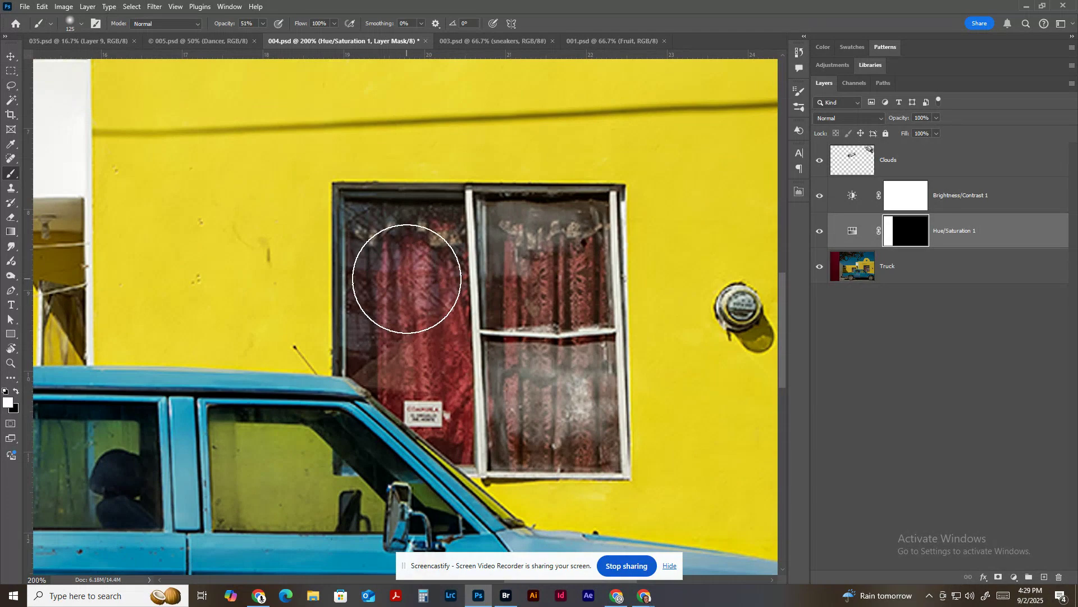
{"action": "key", "text": "bracketleft"}
{"action": "key", "text": "bracketleft"}
{"action": "key", "text": "bracketleft"}
{"action": "key", "text": "bracketleft"}
{"action": "key", "text": "bracketleft"}
{"action": "key", "text": "bracketleft"}
{"action": "key", "text": "bracketleft"}
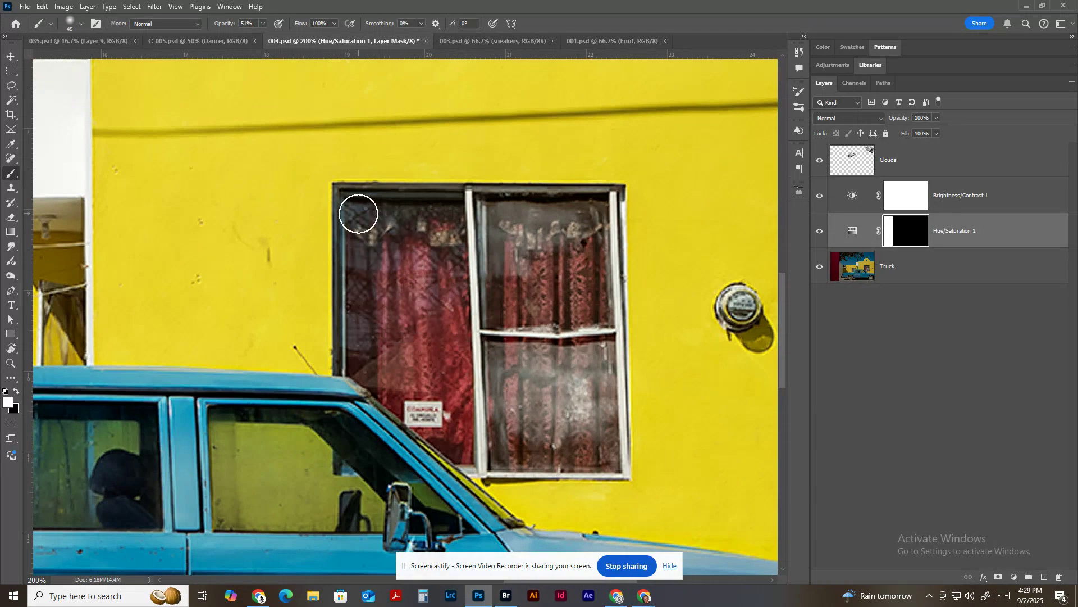
{"action": "mouse_move", "coordinate": [356, 214]}
{"action": "left_mouse_down"}
{"action": "mouse_move", "coordinate": [367, 370]}
{"action": "mouse_move", "coordinate": [407, 405]}
{"action": "mouse_move", "coordinate": [396, 213]}
{"action": "mouse_move", "coordinate": [418, 365]}
{"action": "left_mouse_up"}
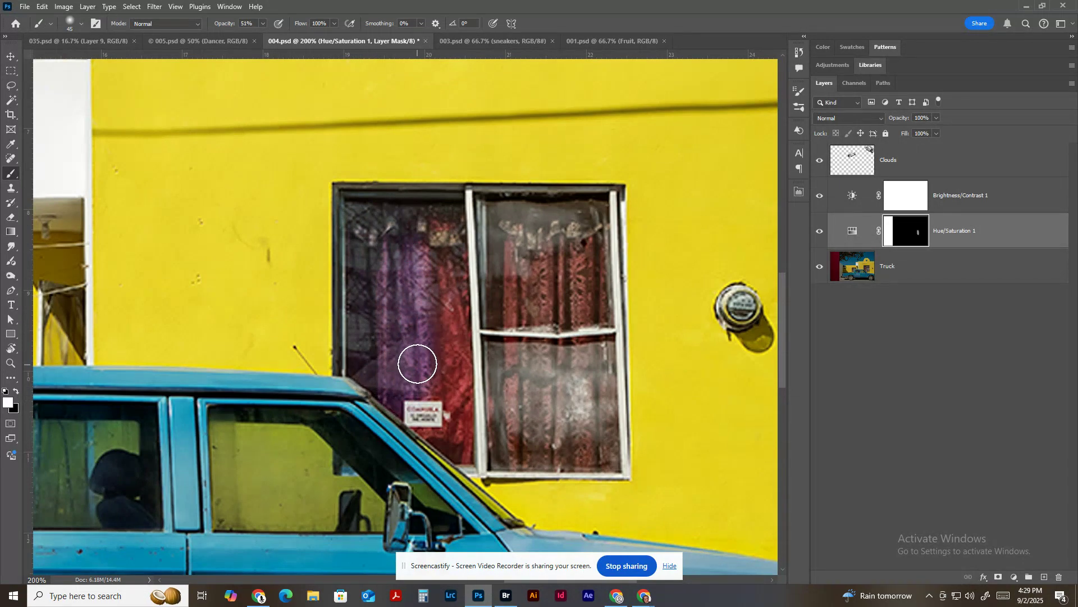
Set the brush opacity to 100% and paint the mask white over both window curtains, with a stroke onto the yellow wall.
{"action": "key", "text": "0"}
{"action": "mouse_move", "coordinate": [418, 280]}
{"action": "left_mouse_down"}
{"action": "mouse_move", "coordinate": [424, 392]}
{"action": "mouse_move", "coordinate": [386, 352]}
{"action": "mouse_move", "coordinate": [378, 348]}
{"action": "mouse_move", "coordinate": [384, 384]}
{"action": "mouse_move", "coordinate": [365, 359]}
{"action": "mouse_move", "coordinate": [374, 222]}
{"action": "mouse_move", "coordinate": [435, 221]}
{"action": "mouse_move", "coordinate": [460, 444]}
{"action": "mouse_move", "coordinate": [408, 407]}
{"action": "left_mouse_up"}
{"action": "left_click_drag", "start_coordinate": [459, 240], "coordinate": [459, 218]}
{"action": "mouse_move", "coordinate": [465, 438]}
{"action": "left_mouse_down"}
{"action": "mouse_move", "coordinate": [599, 451]}
{"action": "mouse_move", "coordinate": [592, 221]}
{"action": "mouse_move", "coordinate": [501, 215]}
{"action": "mouse_move", "coordinate": [505, 438]}
{"action": "mouse_move", "coordinate": [566, 330]}
{"action": "mouse_move", "coordinate": [566, 237]}
{"action": "mouse_move", "coordinate": [534, 294]}
{"action": "mouse_move", "coordinate": [544, 409]}
{"action": "mouse_move", "coordinate": [666, 290]}
{"action": "mouse_move", "coordinate": [667, 263]}
{"action": "left_mouse_up"}
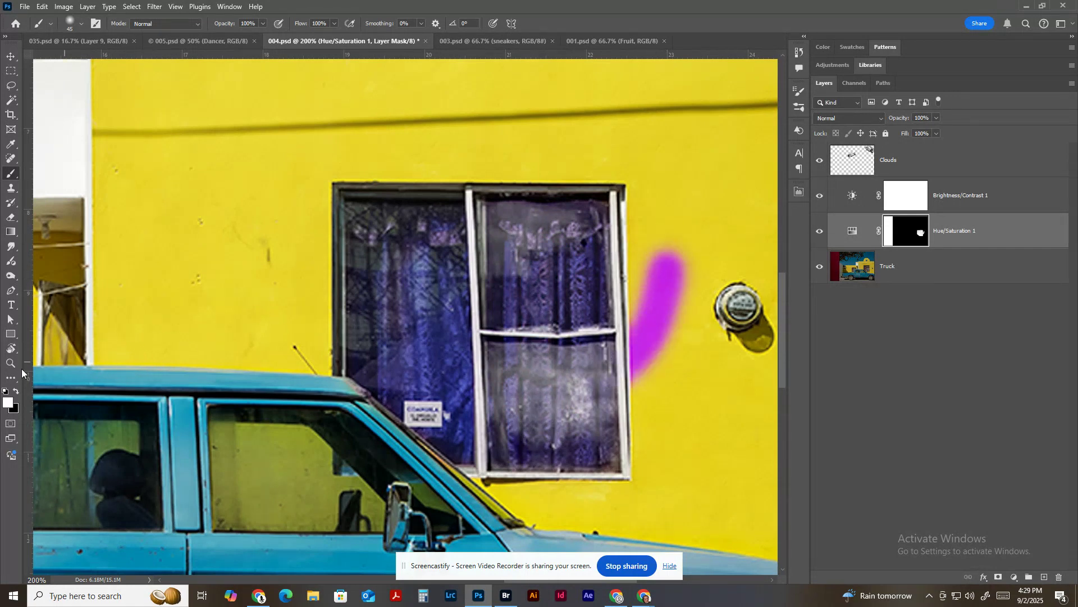
Swap to black and paint the mask over the purple spill on the yellow wall beside the window.
{"action": "left_click", "coordinate": [15, 392]}
{"action": "mouse_move", "coordinate": [666, 253]}
{"action": "left_mouse_down"}
{"action": "mouse_move", "coordinate": [681, 299]}
{"action": "mouse_move", "coordinate": [658, 246]}
{"action": "mouse_move", "coordinate": [661, 369]}
{"action": "mouse_move", "coordinate": [644, 293]}
{"action": "mouse_move", "coordinate": [648, 404]}
{"action": "left_mouse_up"}
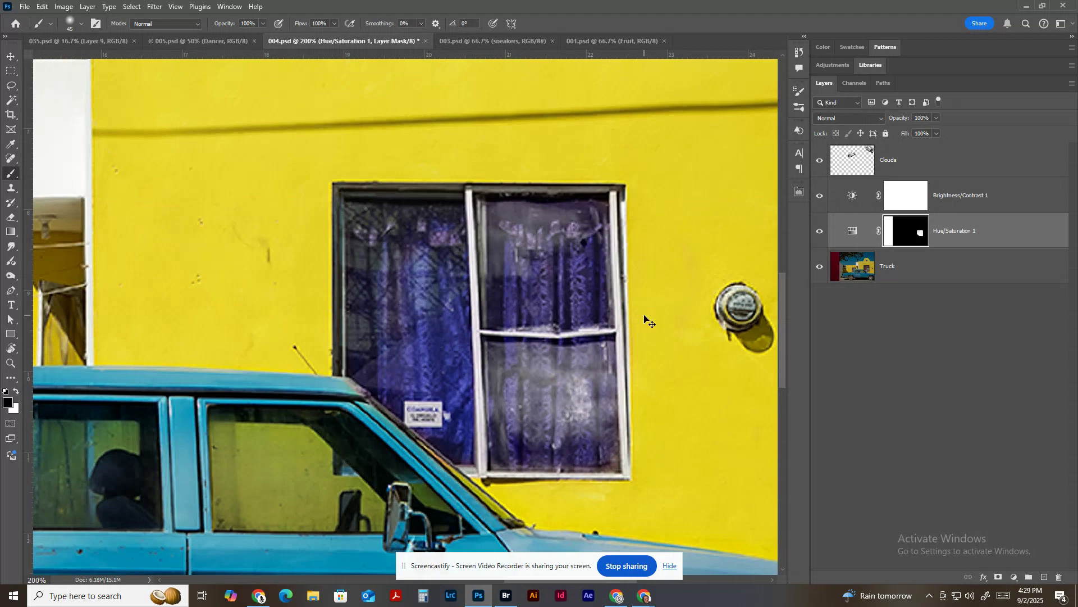
{"action": "scroll", "coordinate": [646, 320], "scroll_direction": "down", "scroll_amount": 3}
{"action": "scroll", "coordinate": [645, 318], "scroll_direction": "down", "scroll_amount": 1}
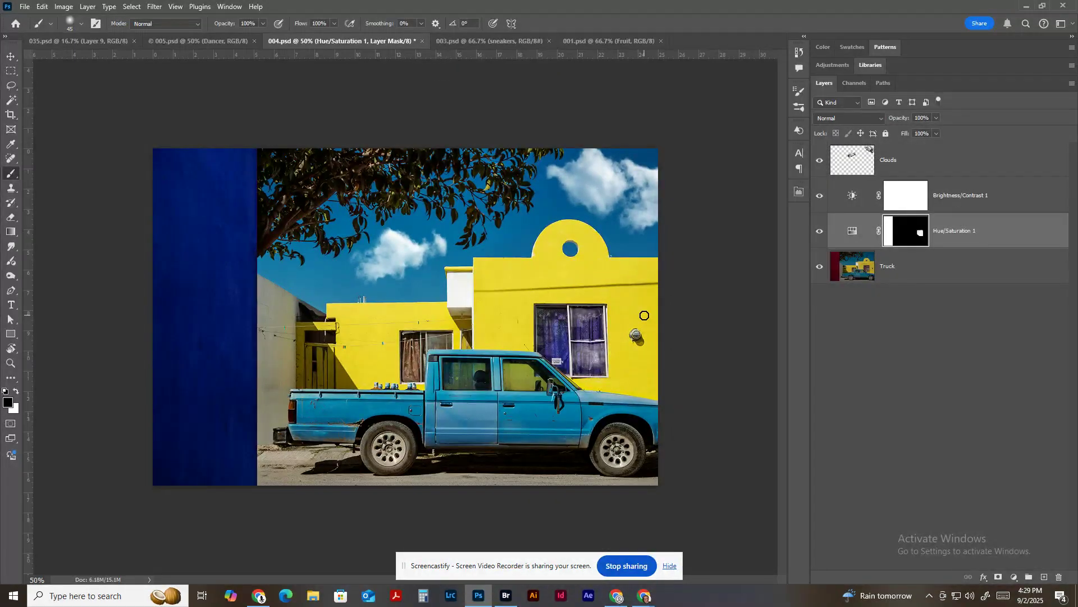
Close 004.psd without saving the changes and switch to the 001.psd document.
{"action": "key", "text": "ctrl+w"}
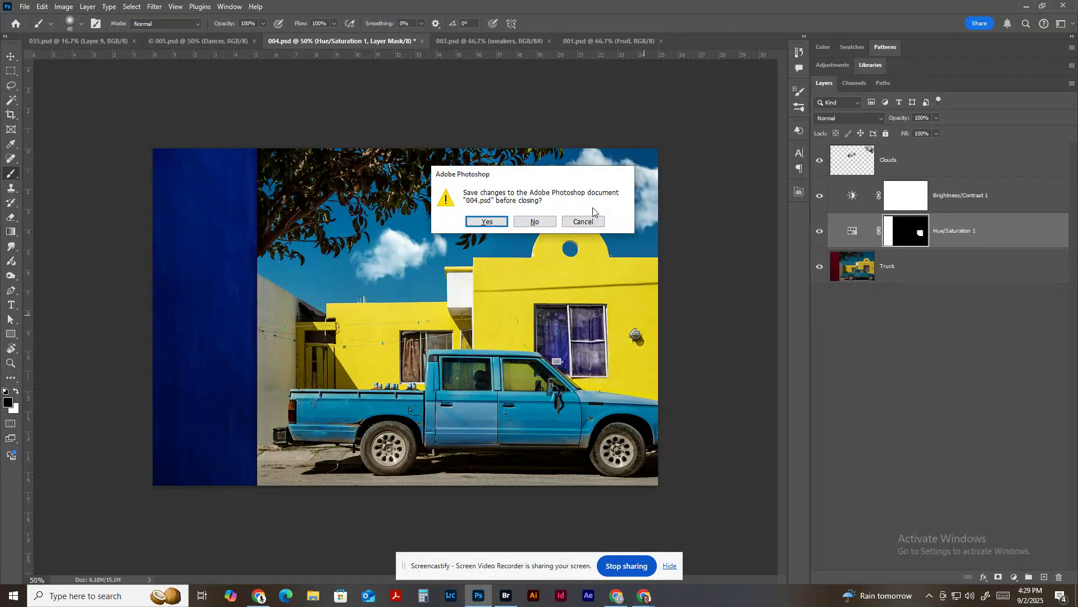
{"action": "left_click", "coordinate": [539, 219]}
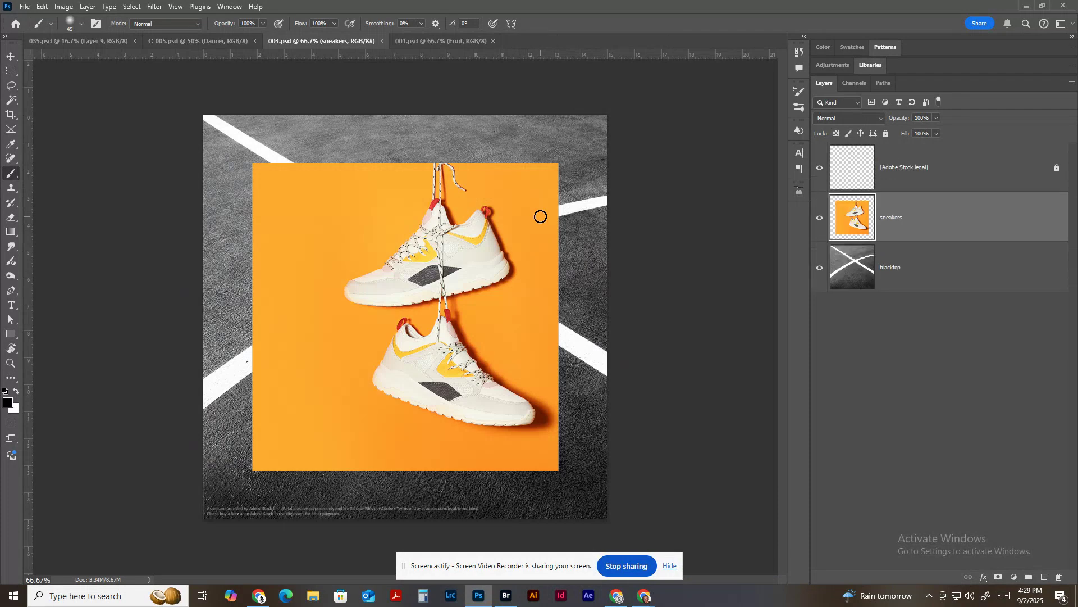
{"action": "left_click", "coordinate": [458, 41]}
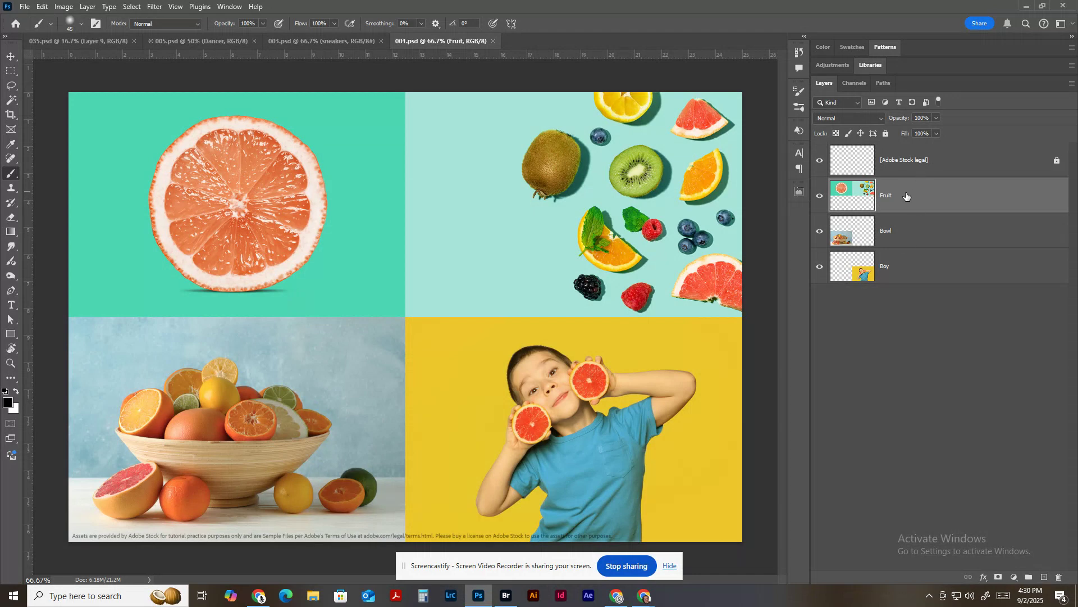
Select the grapefruit panel on the green background with the Rectangular Marquee and add a Hue/Saturation adjustment layer with Hue at -151.
{"action": "left_click", "coordinate": [10, 71]}
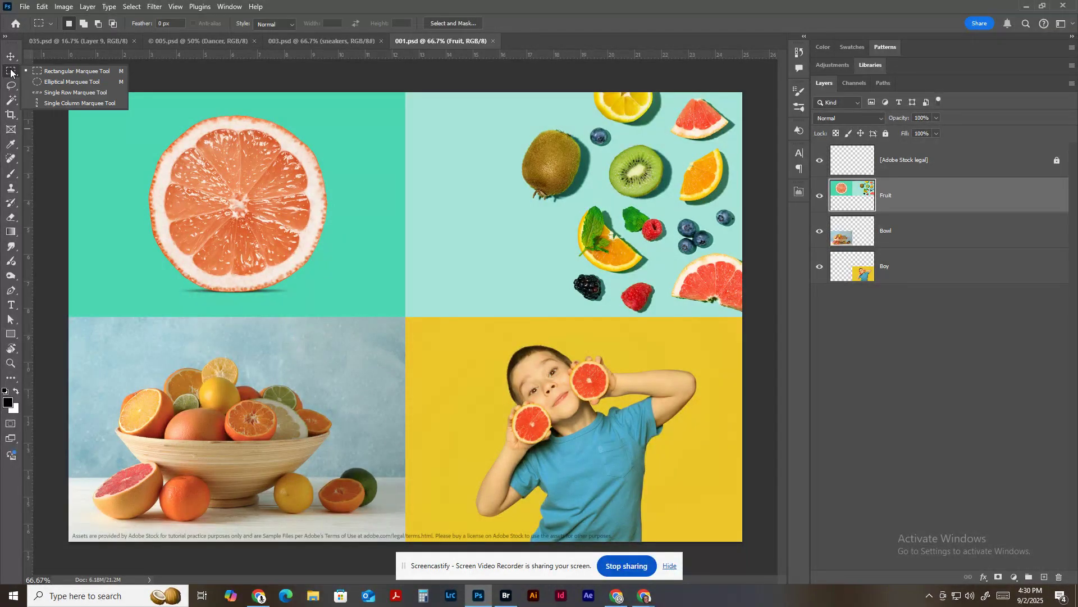
{"action": "left_click", "coordinate": [54, 75]}
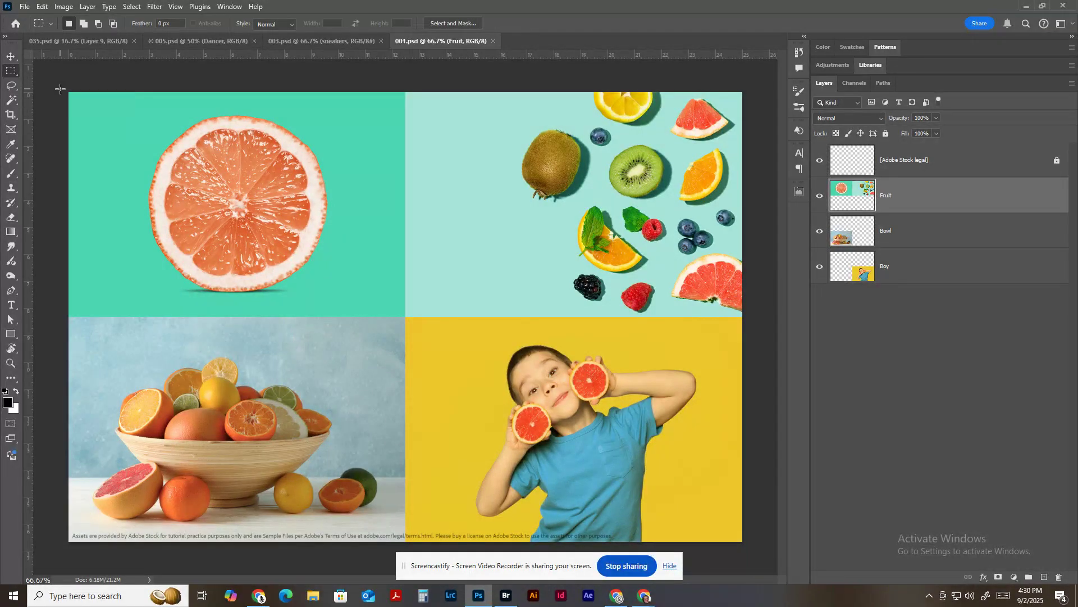
{"action": "left_click_drag", "start_coordinate": [69, 92], "coordinate": [406, 318]}
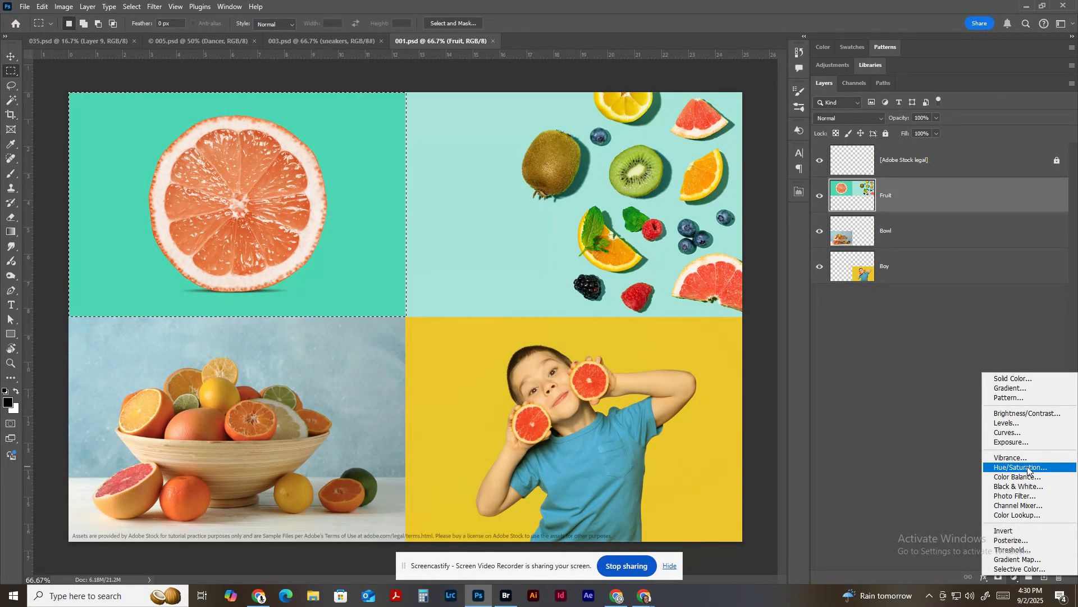
{"action": "left_click", "coordinate": [1027, 468]}
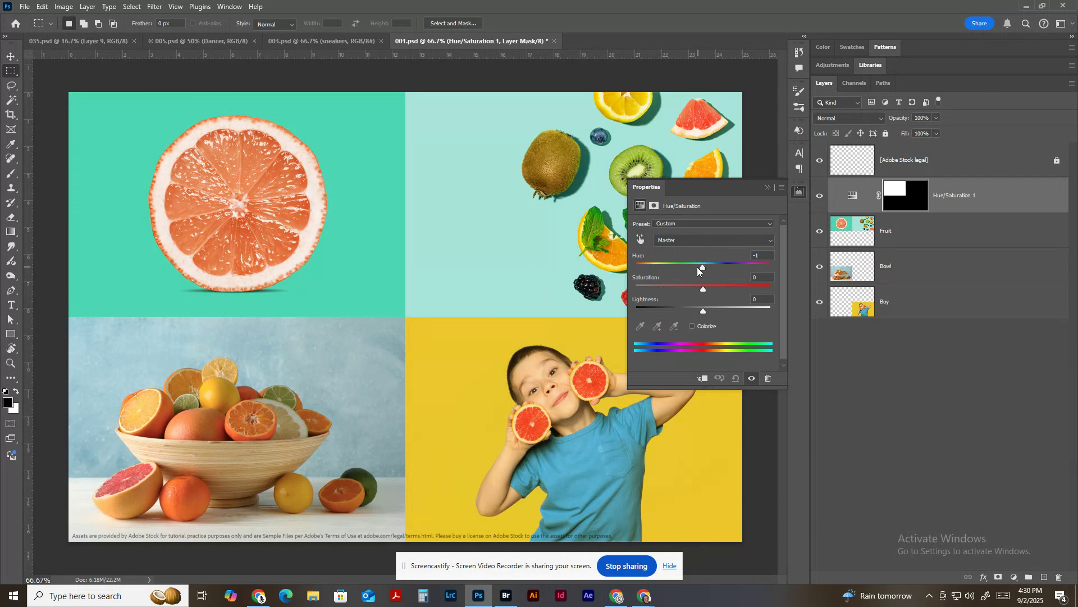
{"action": "left_click_drag", "start_coordinate": [699, 269], "coordinate": [642, 269]}
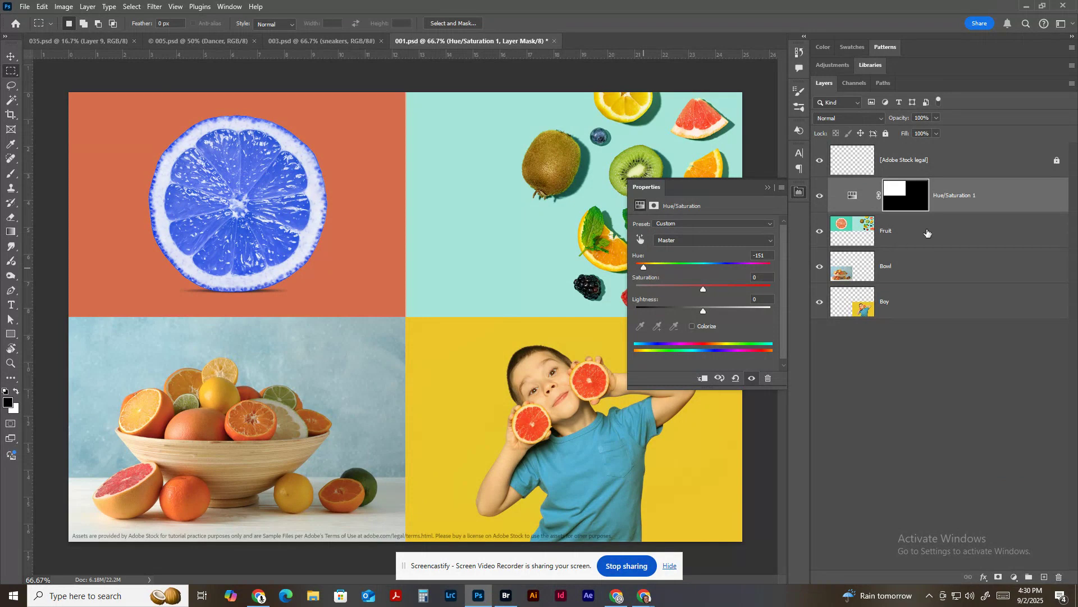
{"action": "left_click", "coordinate": [977, 200]}
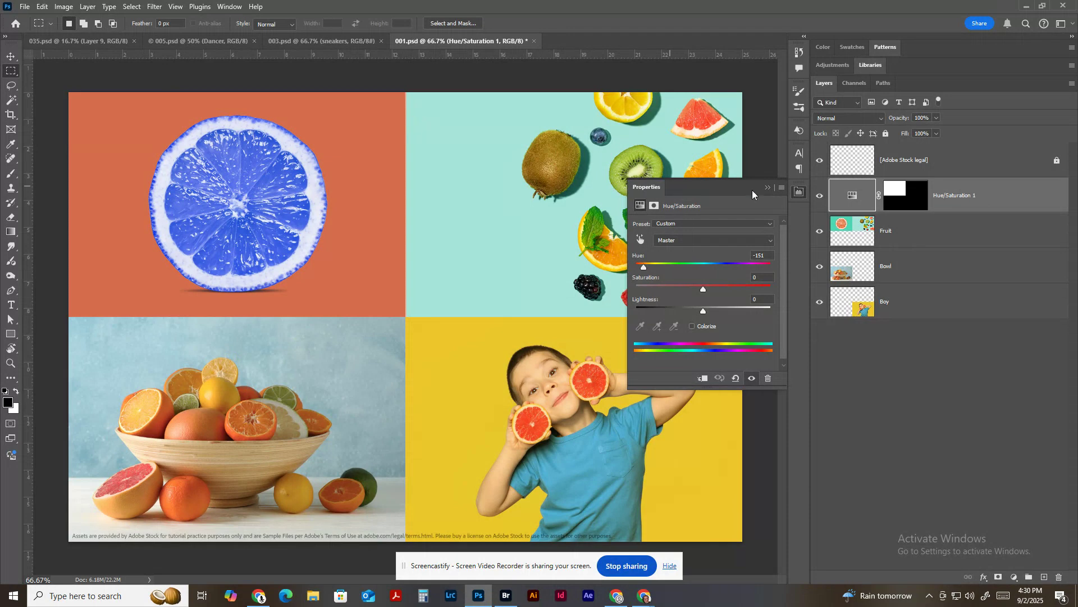
{"action": "left_click", "coordinate": [767, 187]}
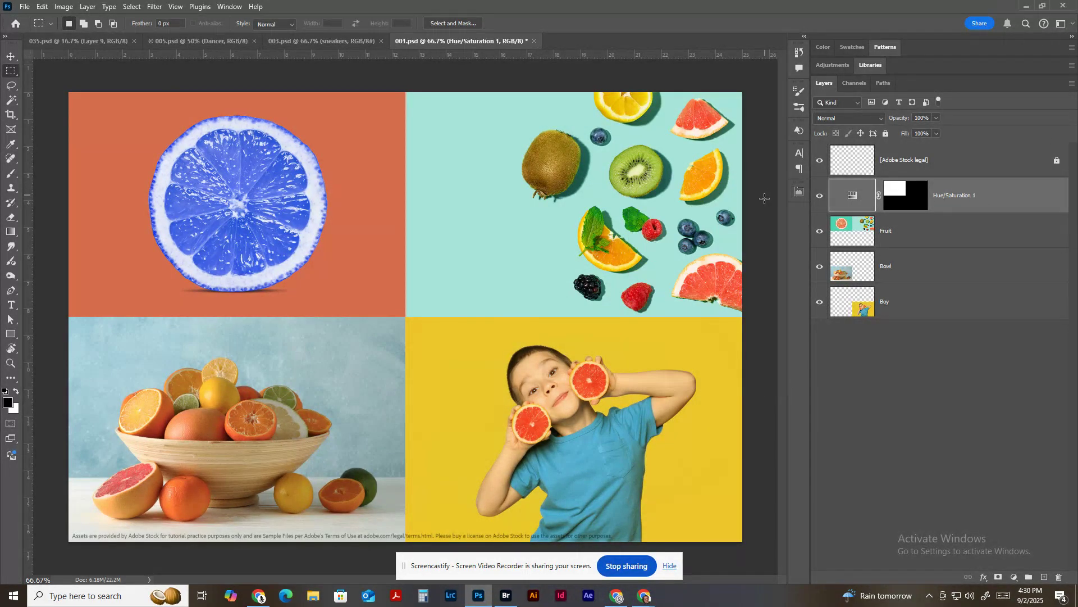
Draw a freehand Lasso selection around the whole brown kiwi and its shadow on the Fruit layer.
{"action": "left_click", "coordinate": [915, 236]}
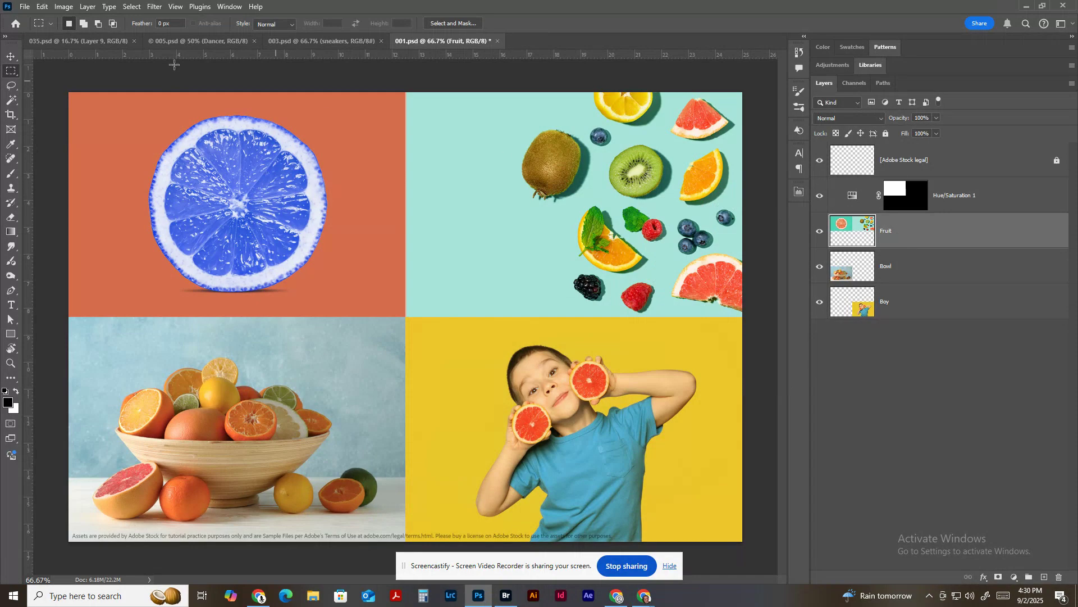
{"action": "left_click", "coordinate": [11, 86]}
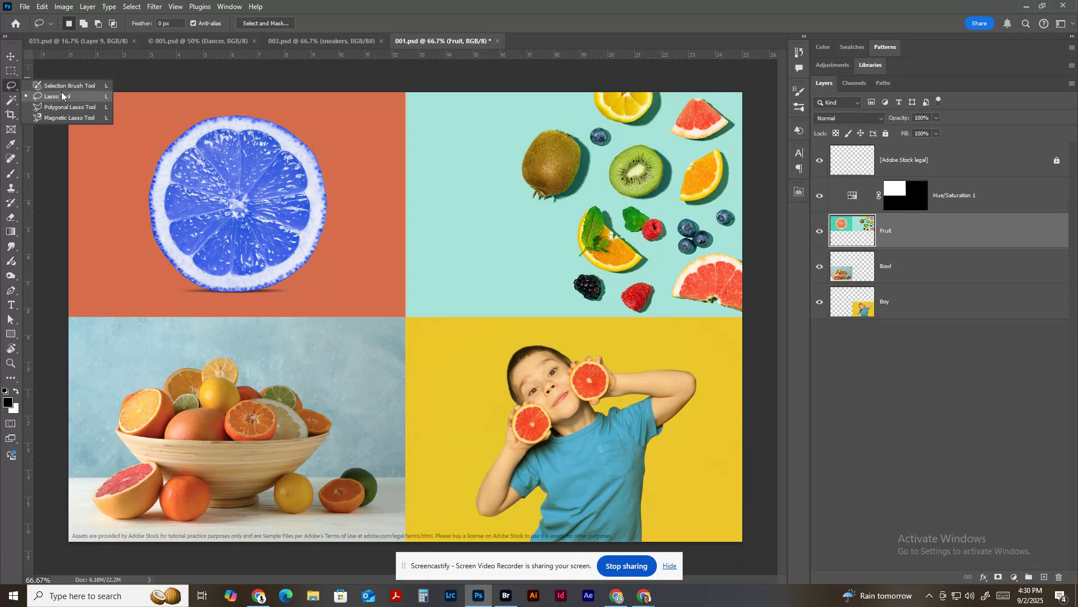
{"action": "left_click", "coordinate": [62, 96]}
{"action": "key", "text": "ctrl+plus"}
{"action": "key", "text": "ctrl+plus"}
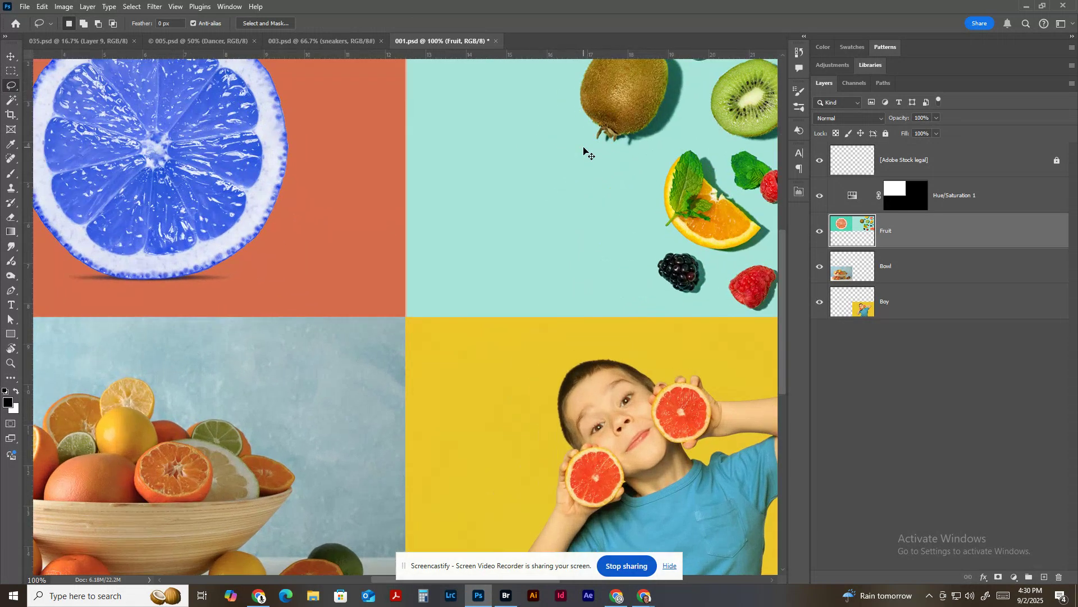
{"action": "left_click_drag", "start_coordinate": [621, 154], "coordinate": [429, 436]}
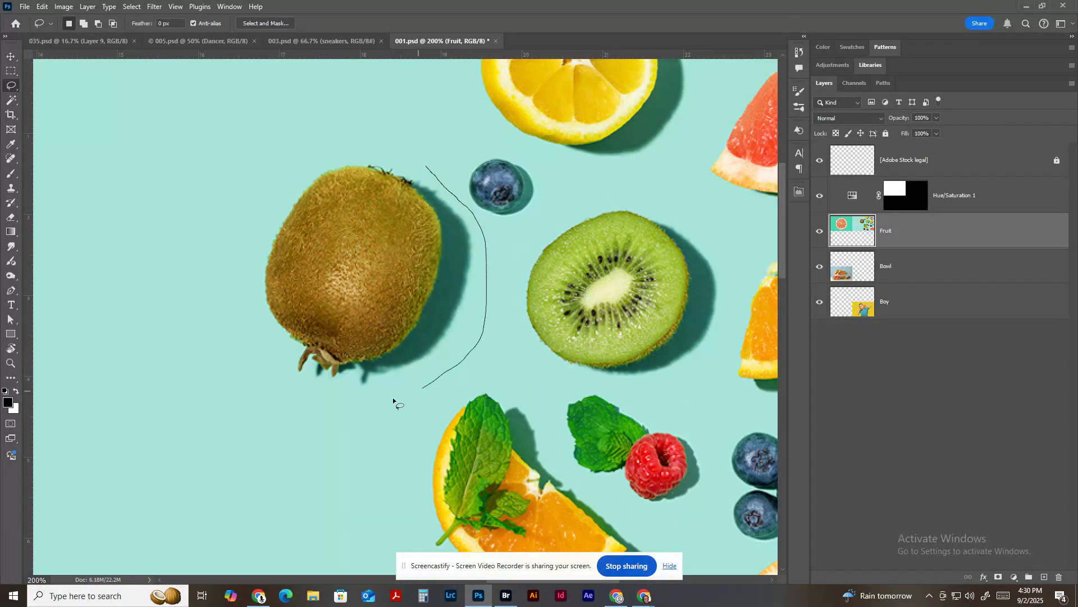
{"action": "mouse_move", "coordinate": [393, 397]}
{"action": "left_mouse_down"}
{"action": "mouse_move", "coordinate": [243, 323]}
{"action": "mouse_move", "coordinate": [238, 188]}
{"action": "mouse_move", "coordinate": [256, 121]}
{"action": "mouse_move", "coordinate": [347, 117]}
{"action": "mouse_move", "coordinate": [423, 141]}
{"action": "mouse_move", "coordinate": [428, 166]}
{"action": "left_mouse_up"}
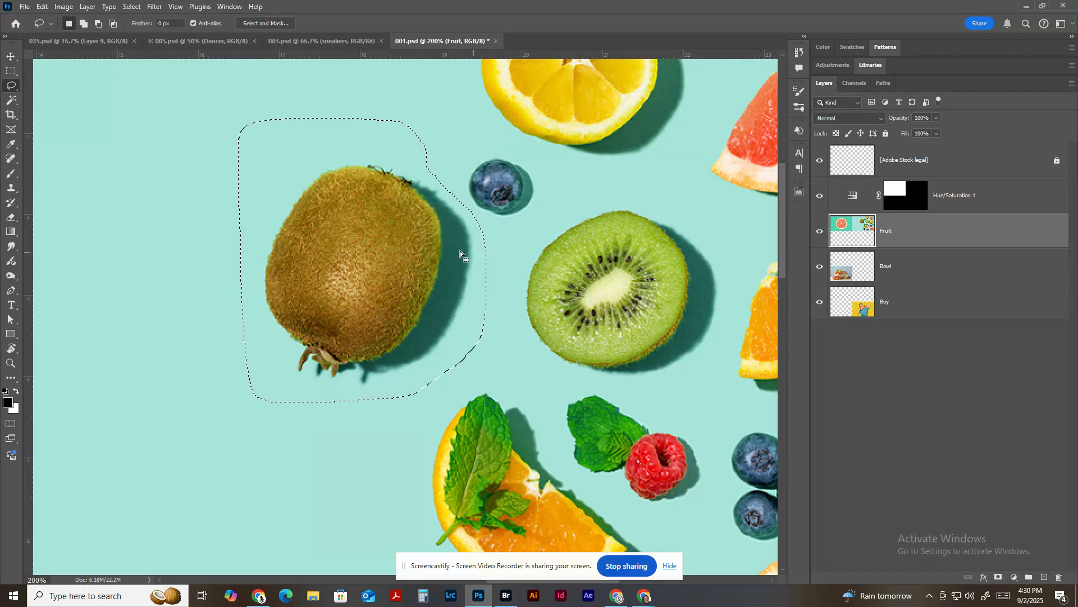
Sample the mint background color with the Eyedropper, fill the kiwi selection with the foreground color at 100% opacity, and deselect.
{"action": "left_click", "coordinate": [10, 144]}
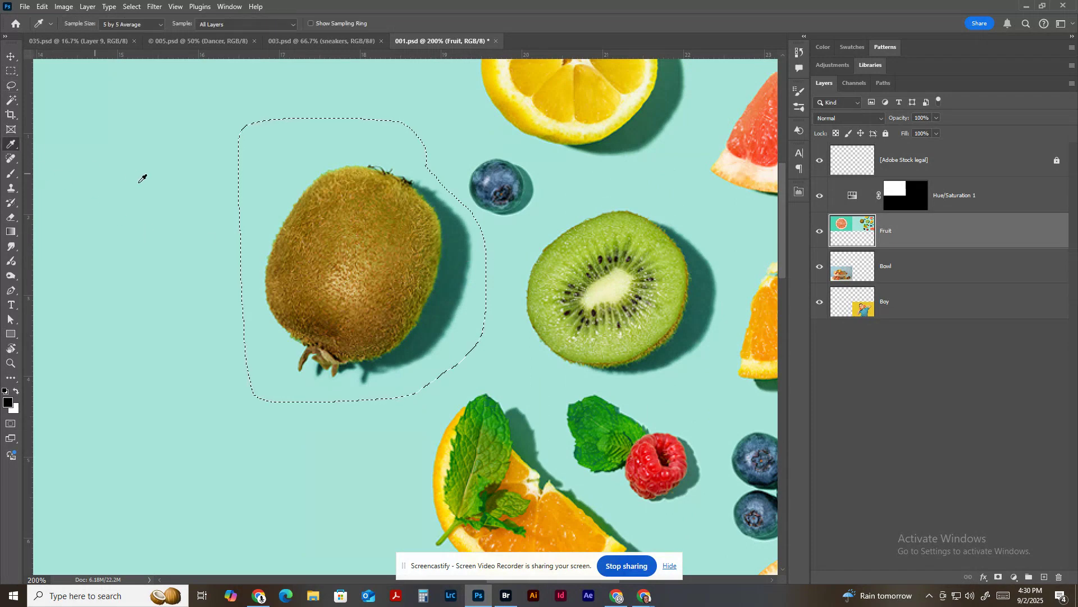
{"action": "left_click", "coordinate": [172, 197]}
{"action": "left_click", "coordinate": [44, 7]}
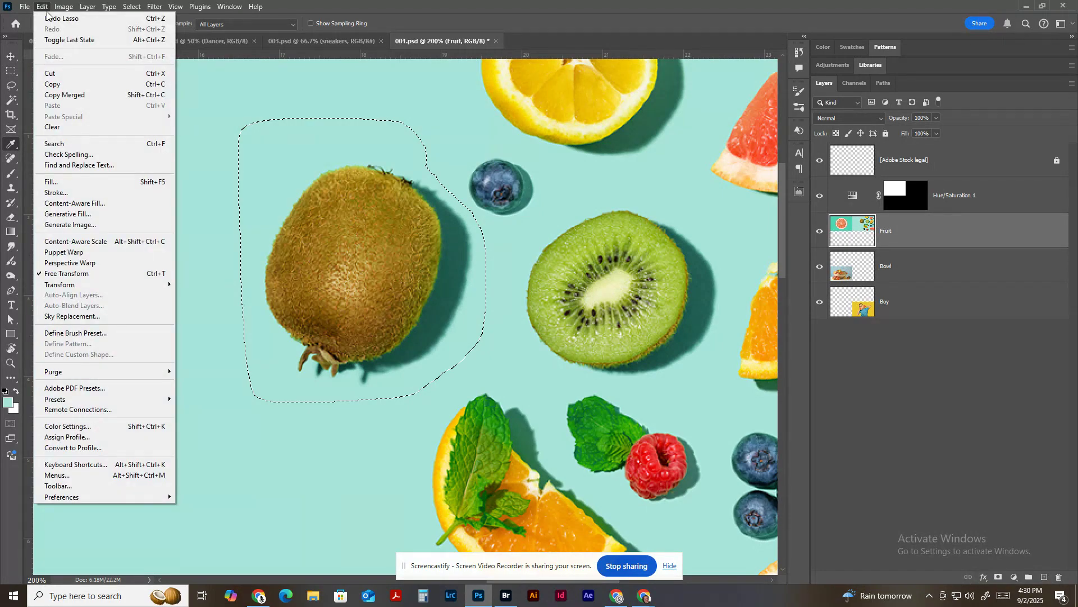
{"action": "left_click", "coordinate": [85, 182]}
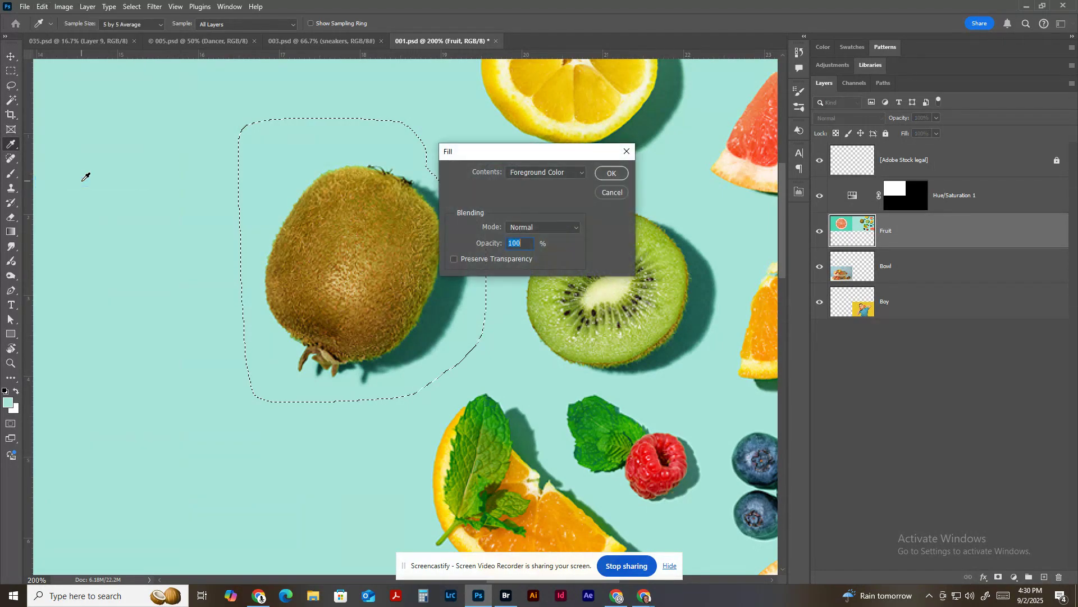
{"action": "left_click", "coordinate": [611, 173]}
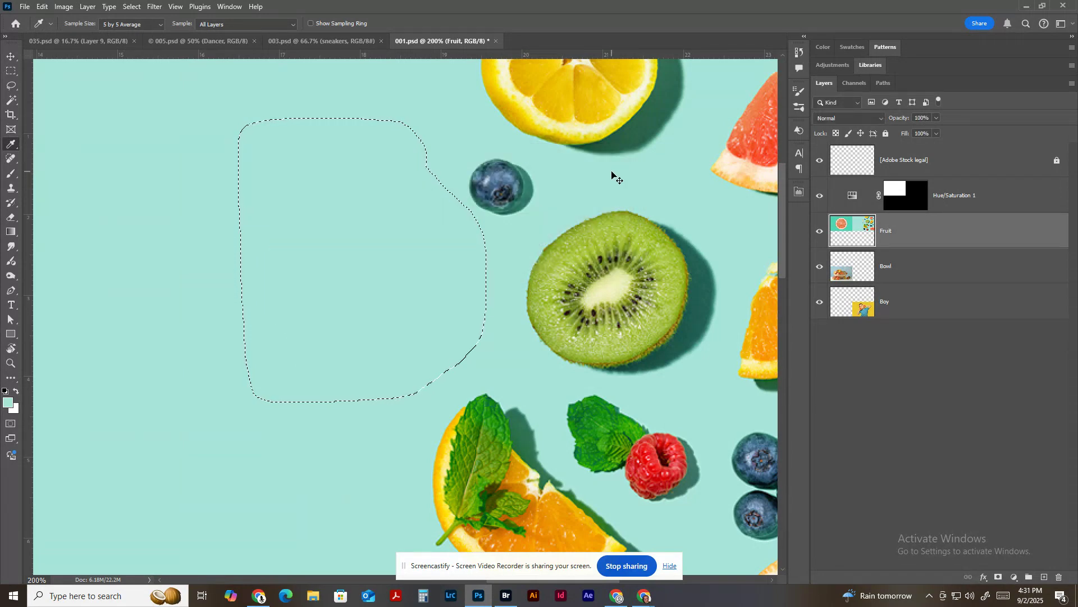
{"action": "key", "text": "ctrl+d"}
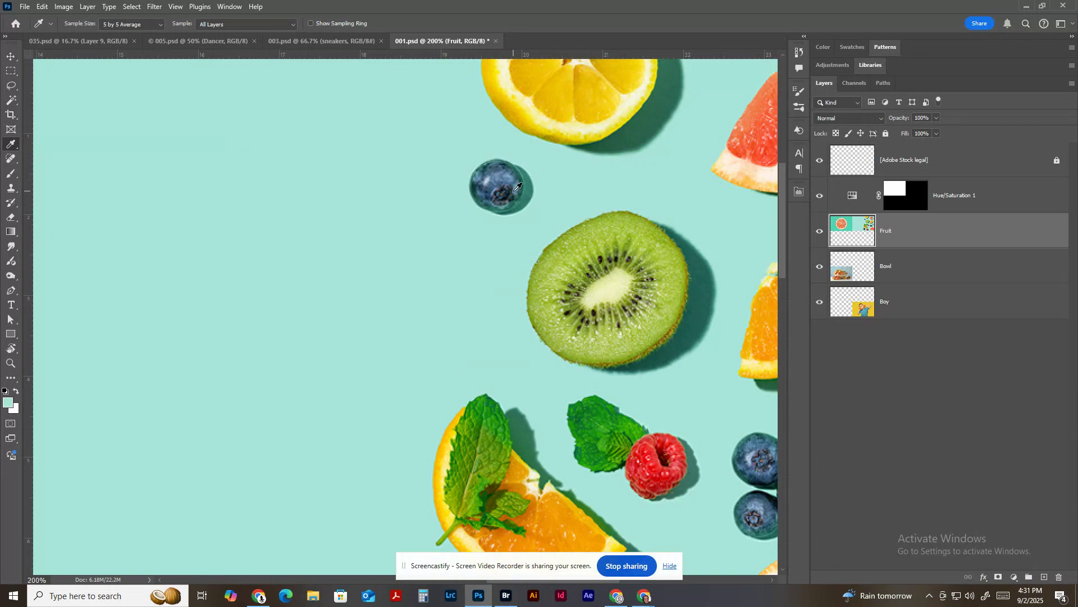
{"action": "key", "text": "ctrl+0"}
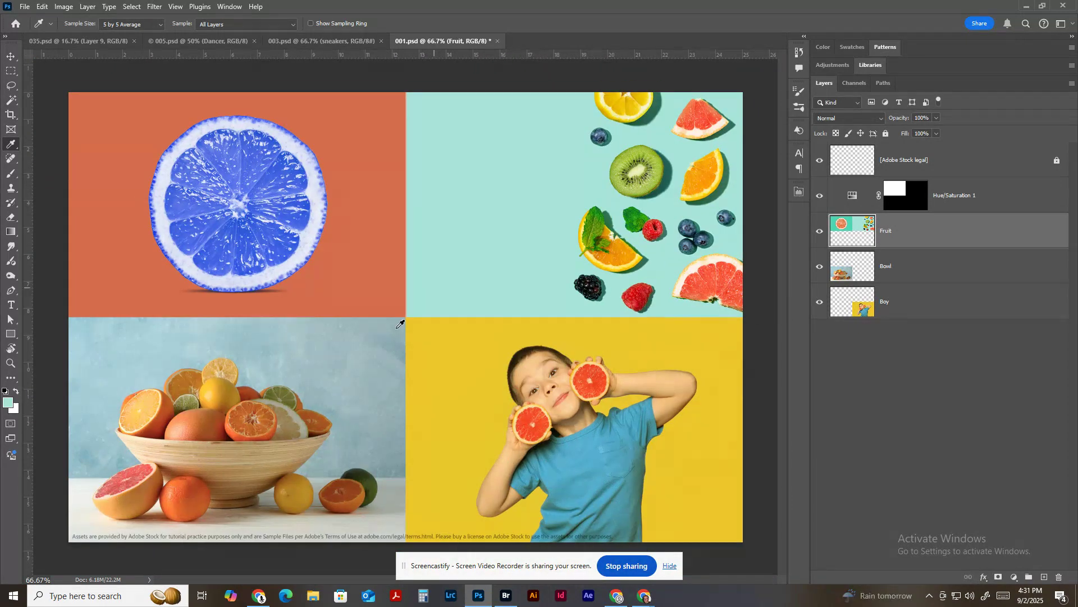
{"action": "key", "text": "ctrl+plus"}
{"action": "key", "text": "ctrl+plus"}
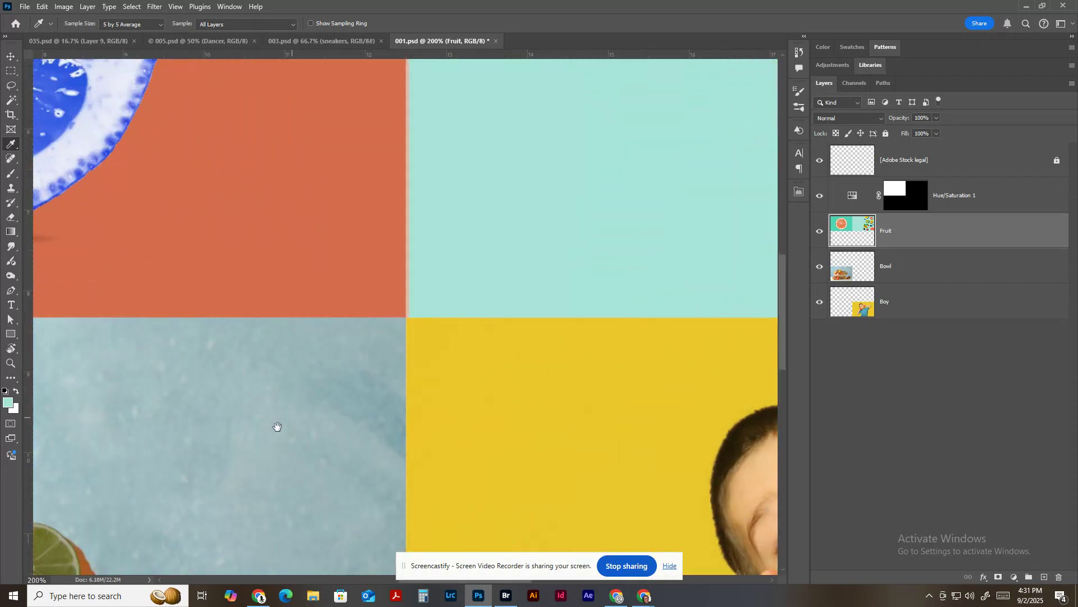
{"action": "left_click_drag", "start_coordinate": [277, 427], "coordinate": [551, 290]}
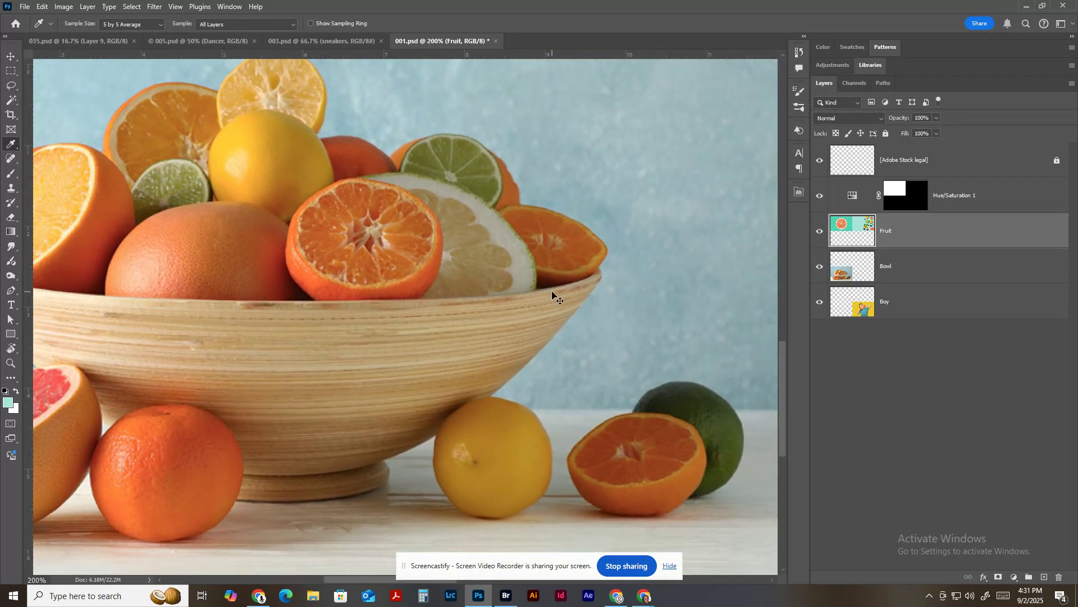
{"action": "key", "text": "ctrl+0"}
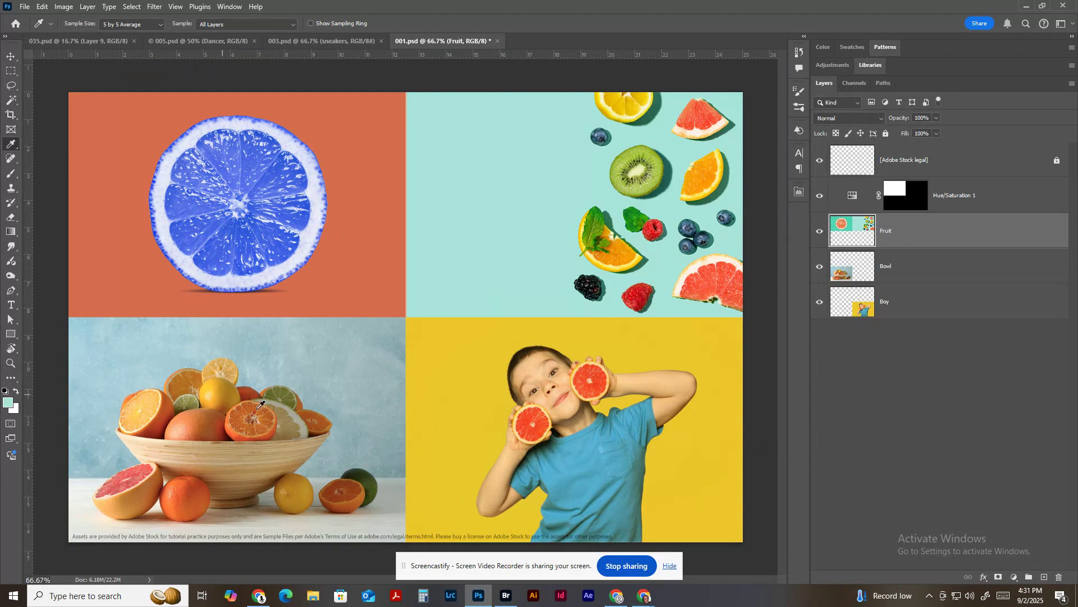
On the Bowl layer, select the fruit piled in the bowl with the Object Selection tool.
{"action": "right_click", "coordinate": [15, 102]}
{"action": "left_click", "coordinate": [52, 101]}
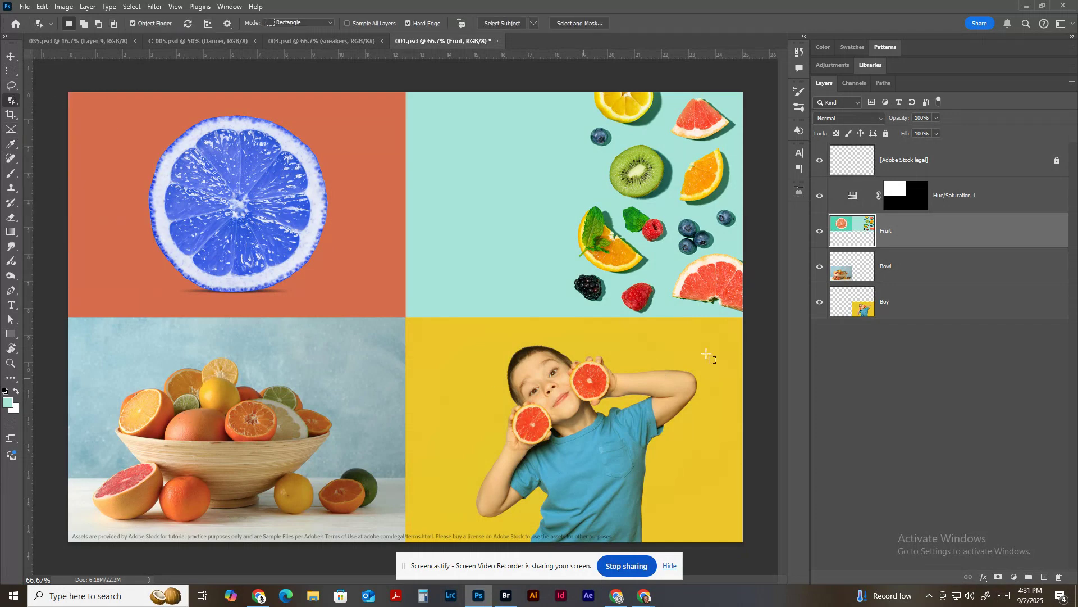
{"action": "left_click", "coordinate": [911, 271]}
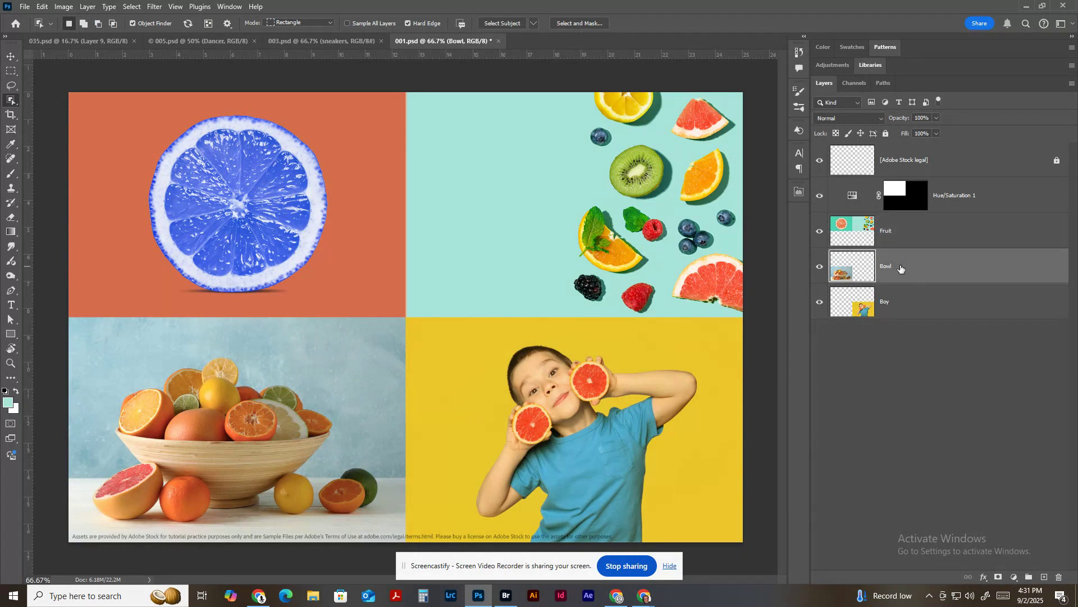
{"action": "left_click_drag", "start_coordinate": [93, 345], "coordinate": [348, 450]}
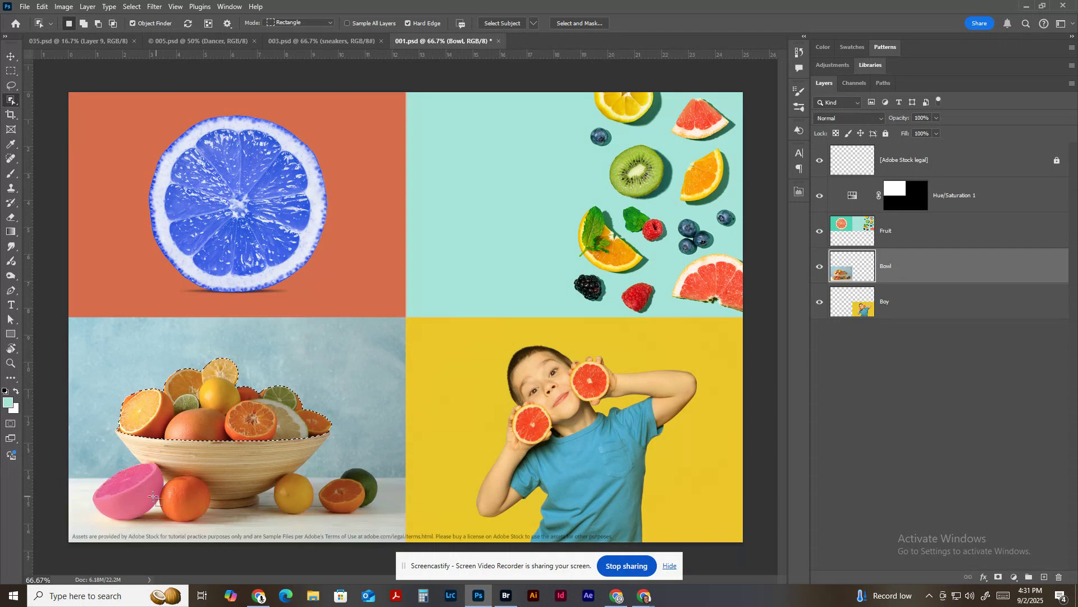
Add the five loose fruits on the table around the bowl to the selection, one object at a time.
{"action": "key", "text": "shift"}
{"action": "left_click", "coordinate": [137, 492], "text": "shift"}
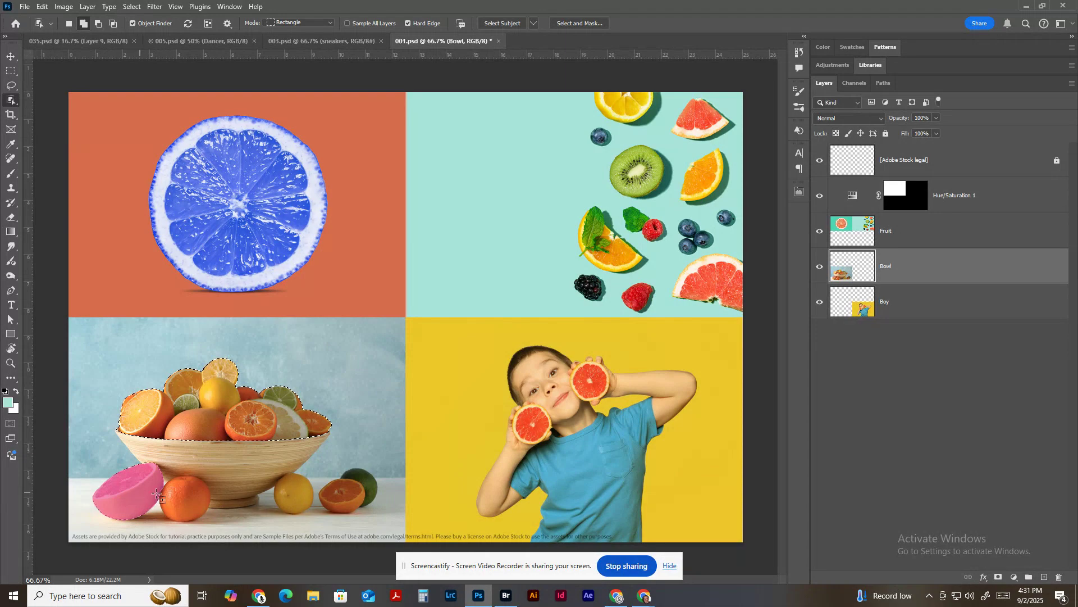
{"action": "left_click", "coordinate": [195, 497], "text": "shift"}
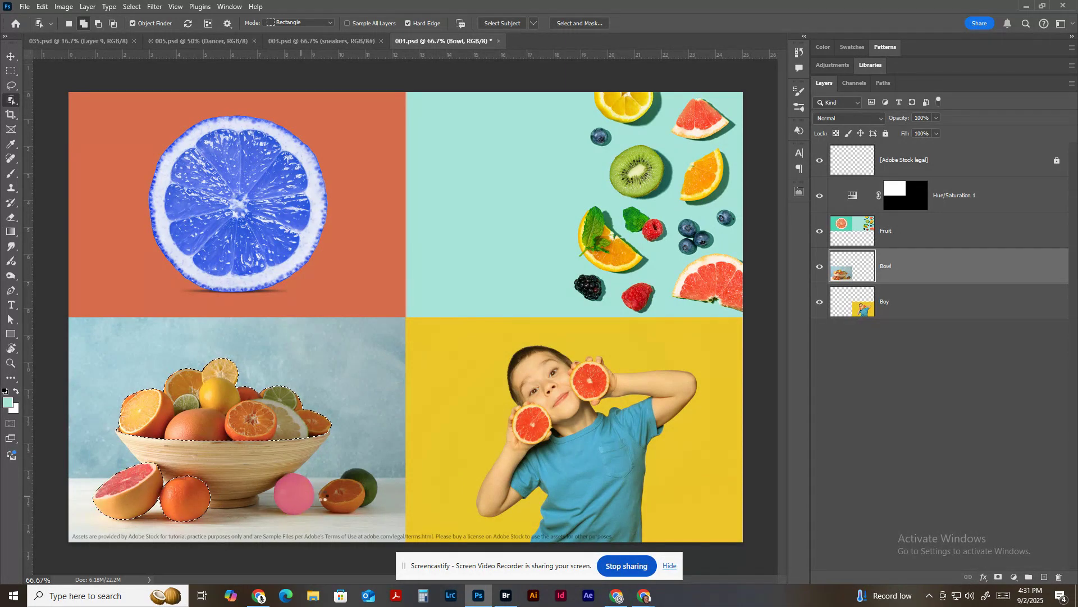
{"action": "left_click", "coordinate": [301, 496], "text": "shift"}
{"action": "left_click", "coordinate": [339, 495], "text": "shift"}
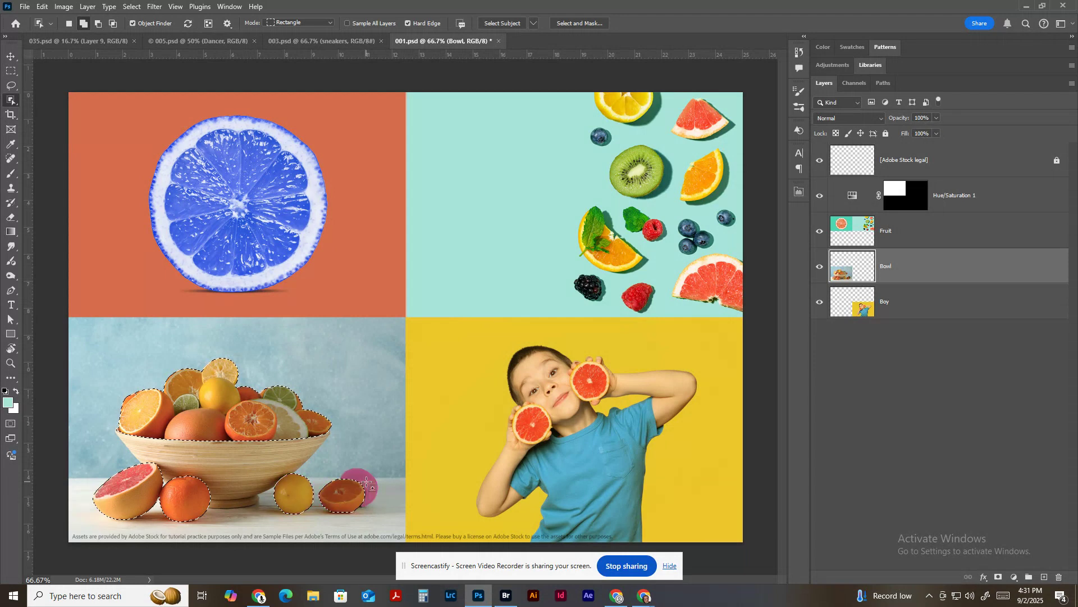
{"action": "left_click", "coordinate": [366, 482], "text": "shift"}
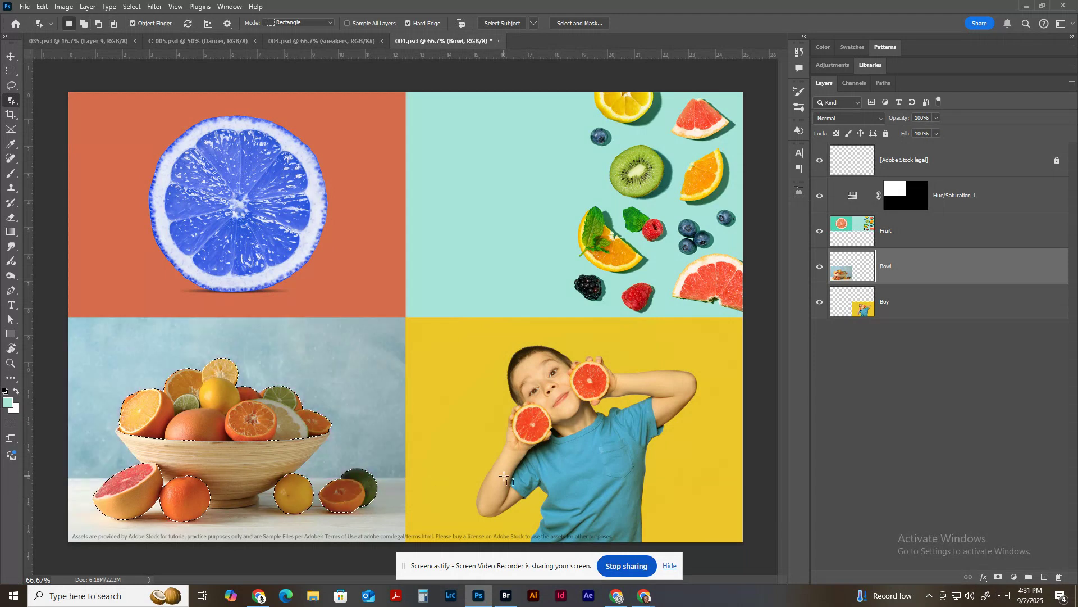
Add a Brightness/Contrast adjustment layer for the selected fruit with Brightness at 59, and toggle its visibility to compare before and after.
{"action": "left_click", "coordinate": [1015, 576]}
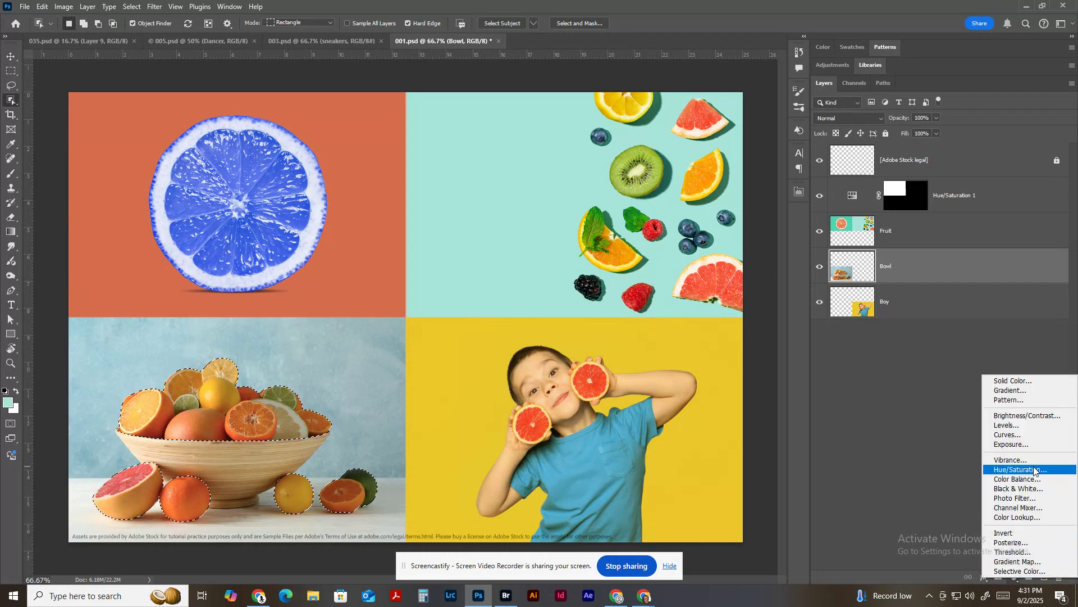
{"action": "left_click", "coordinate": [1037, 416]}
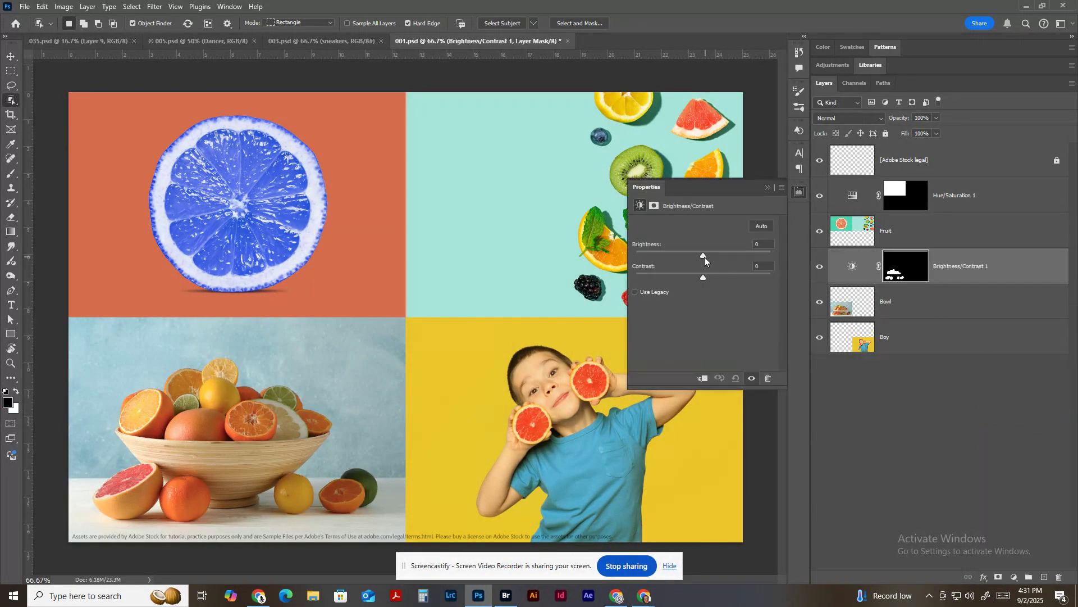
{"action": "left_click_drag", "start_coordinate": [704, 257], "coordinate": [730, 259]}
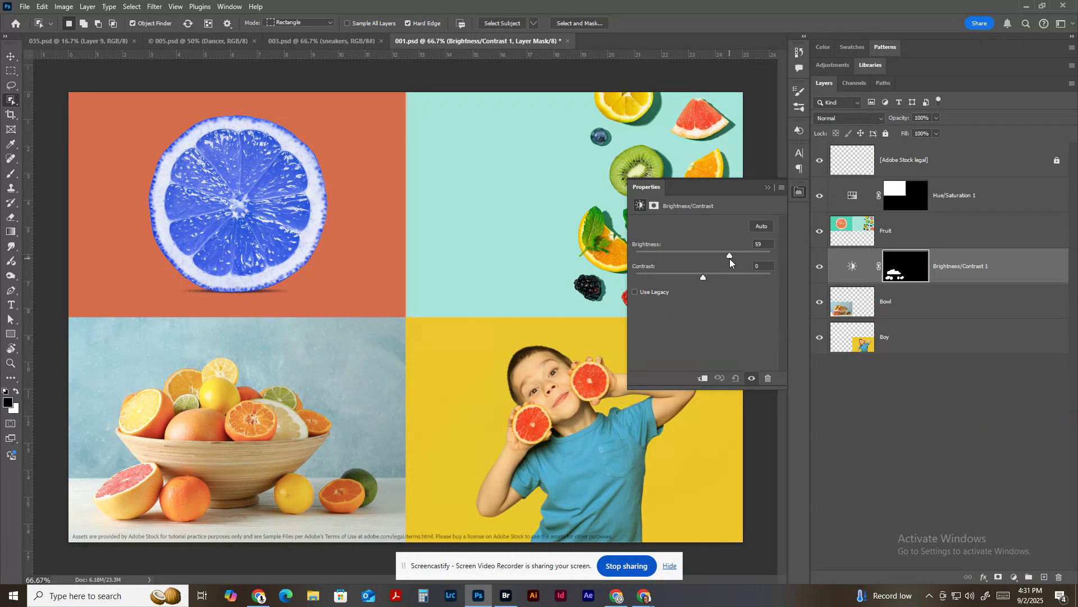
{"action": "left_click", "coordinate": [820, 266]}
{"action": "left_click", "coordinate": [820, 266]}
{"action": "left_click", "coordinate": [881, 378]}
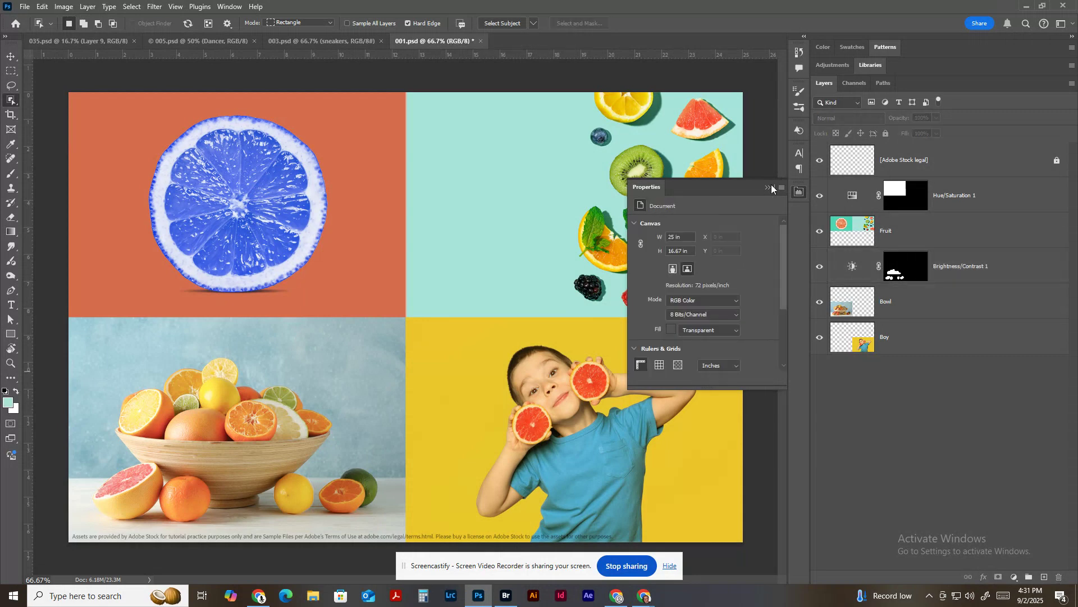
{"action": "left_click", "coordinate": [768, 187]}
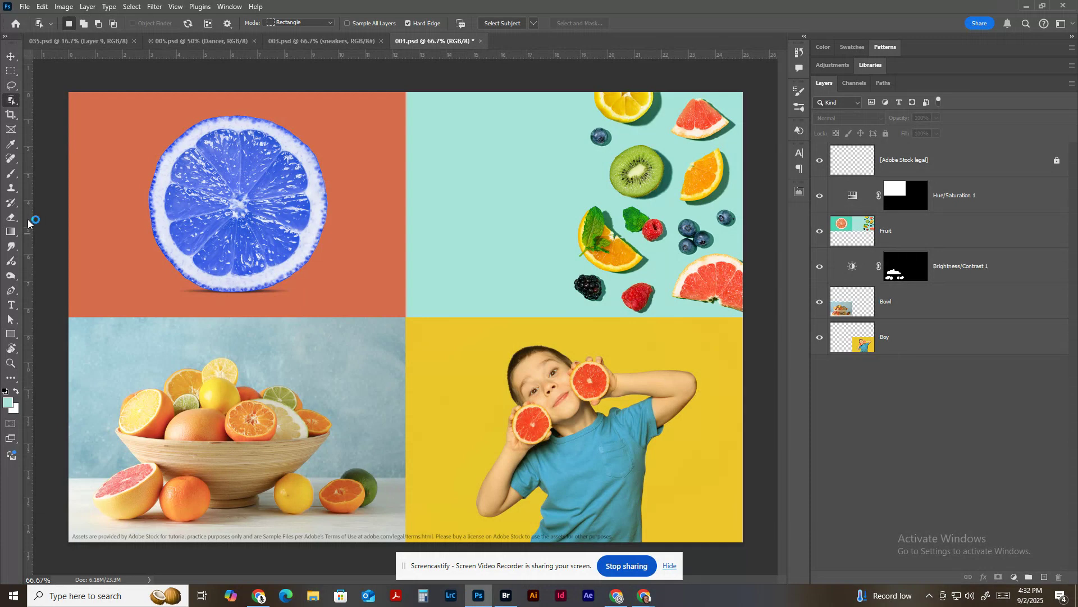
Select the yellow boy panel with the Rectangular Marquee and add a Hue/Saturation adjustment above the Boy layer with Saturation at -100.
{"action": "key", "text": "m"}
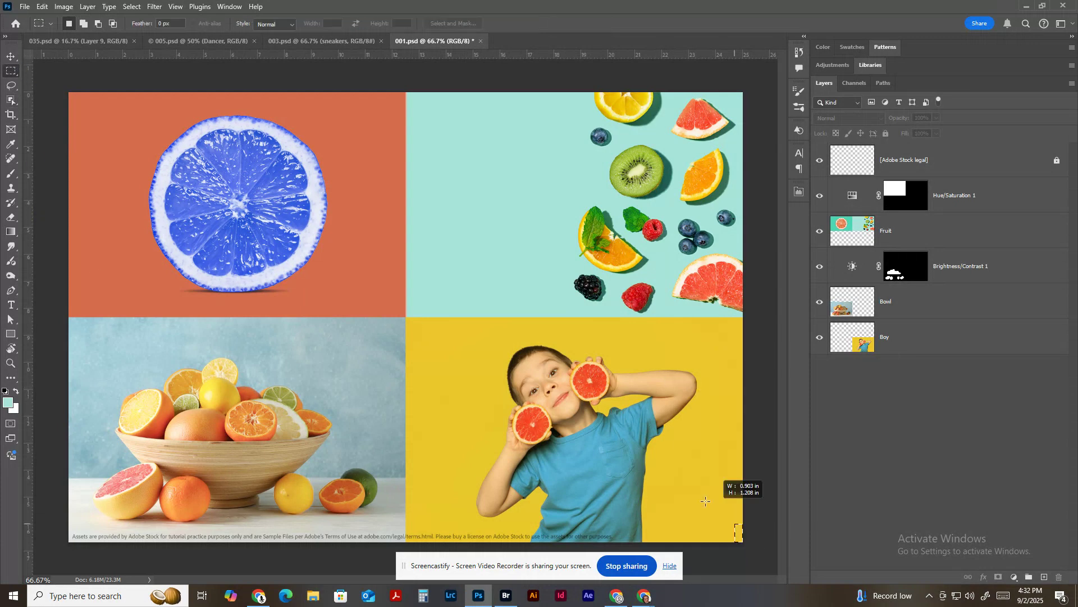
{"action": "left_click_drag", "start_coordinate": [742, 542], "coordinate": [405, 317]}
{"action": "left_click", "coordinate": [962, 337]}
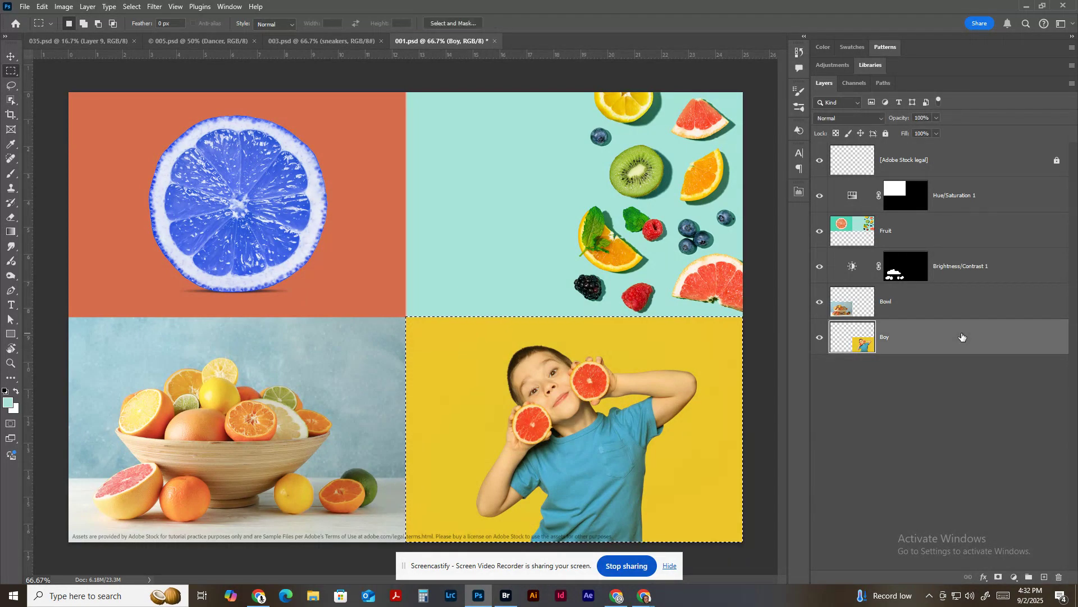
{"action": "left_click", "coordinate": [1014, 578]}
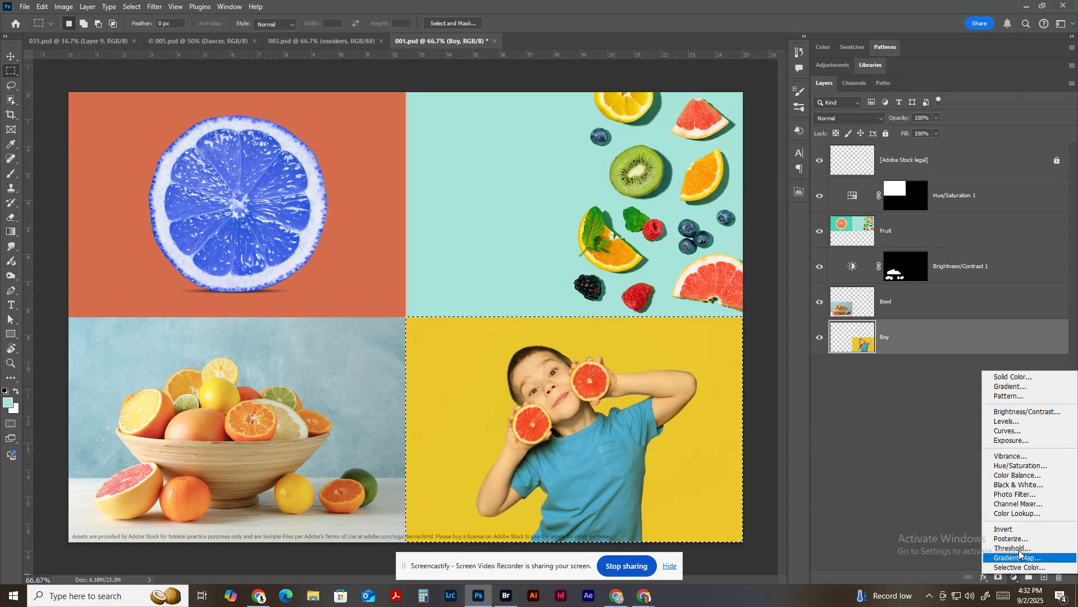
{"action": "left_click", "coordinate": [1025, 466]}
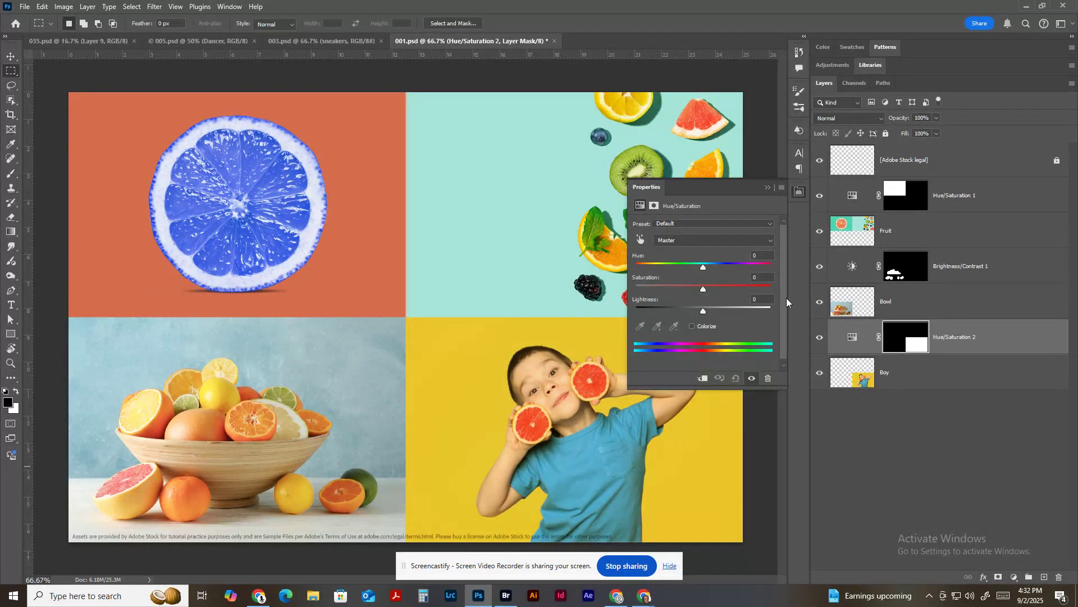
{"action": "left_click_drag", "start_coordinate": [689, 287], "coordinate": [636, 287]}
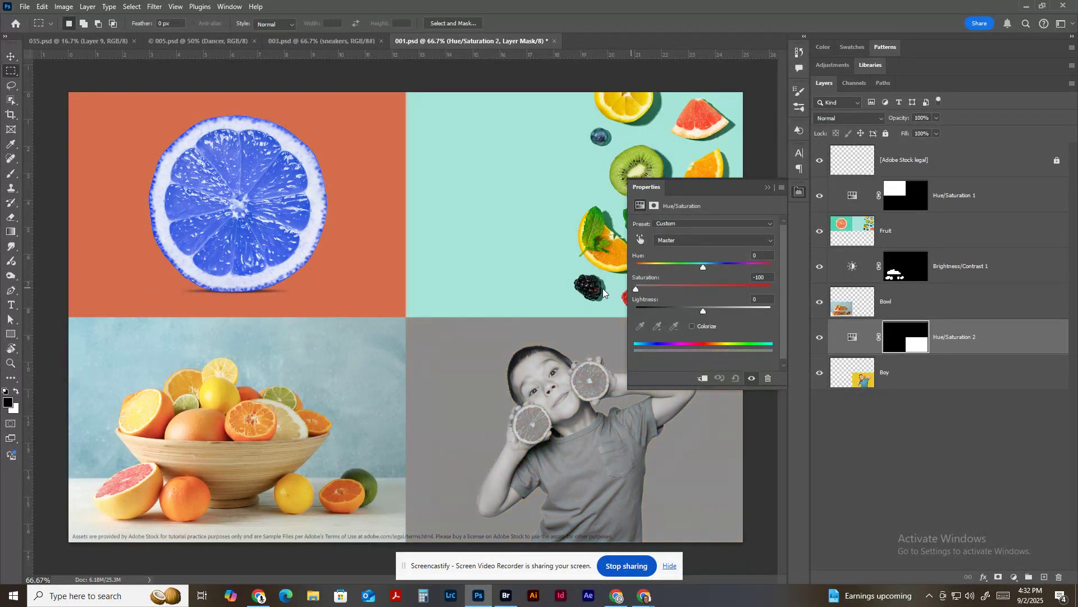
Paint black with a 25 px brush on the boy panel's Hue/Saturation mask to restore color to the lower grapefruit half.
{"action": "left_click", "coordinate": [920, 342]}
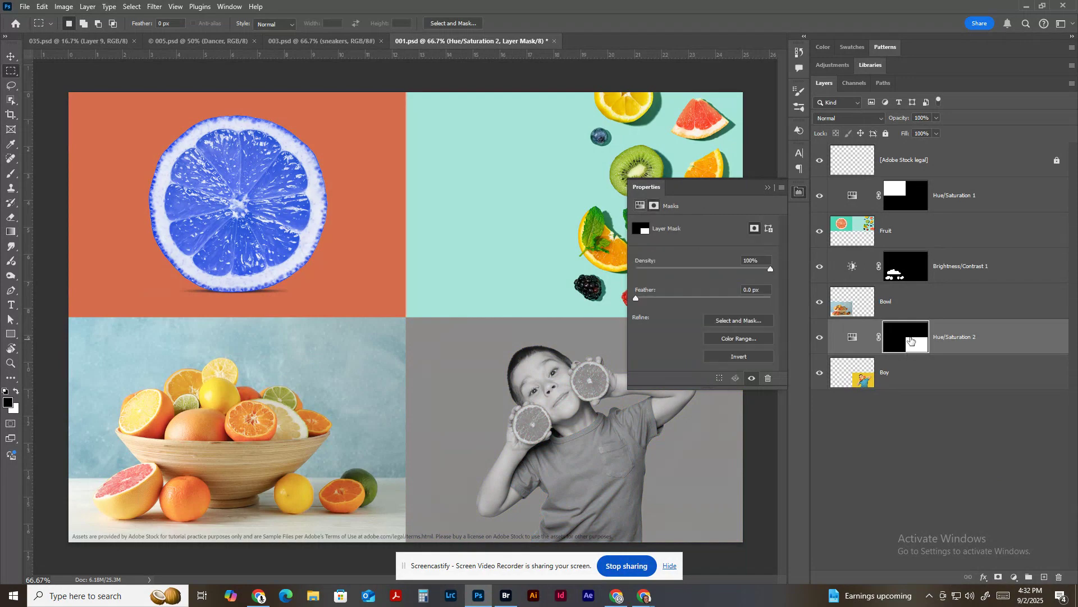
{"action": "left_click", "coordinate": [851, 337]}
{"action": "left_click", "coordinate": [899, 341]}
{"action": "key", "text": "b"}
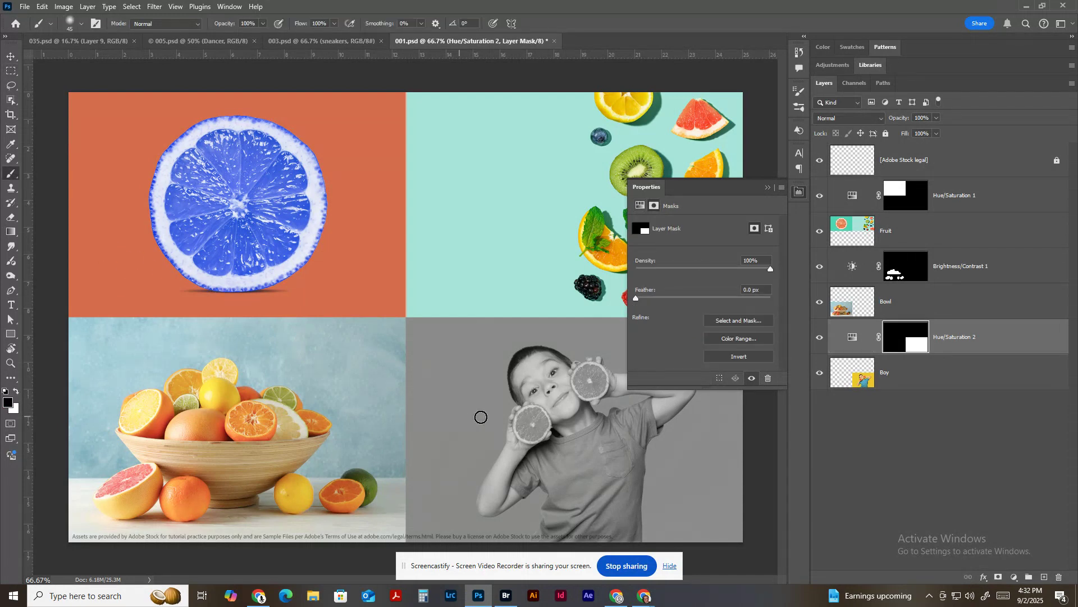
{"action": "key", "text": "ctrl+plus"}
{"action": "key", "text": "ctrl+plus"}
{"action": "key", "text": "ctrl+plus"}
{"action": "key", "text": "ctrl+plus"}
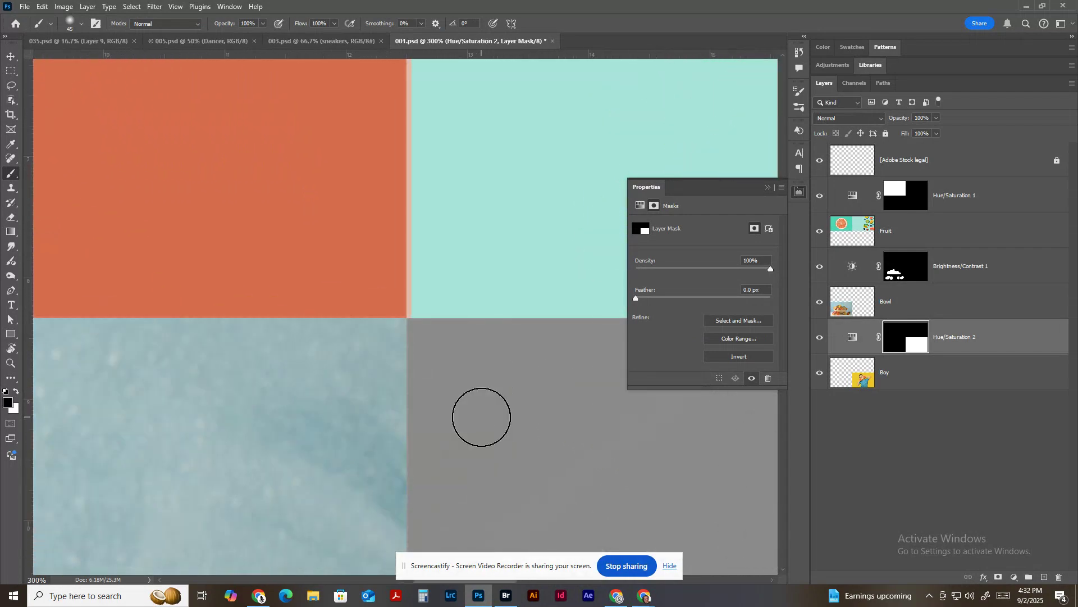
{"action": "mouse_move", "coordinate": [532, 446]}
{"action": "left_mouse_down"}
{"action": "mouse_move", "coordinate": [391, 303]}
{"action": "mouse_move", "coordinate": [277, 256]}
{"action": "mouse_move", "coordinate": [207, 284]}
{"action": "left_mouse_up"}
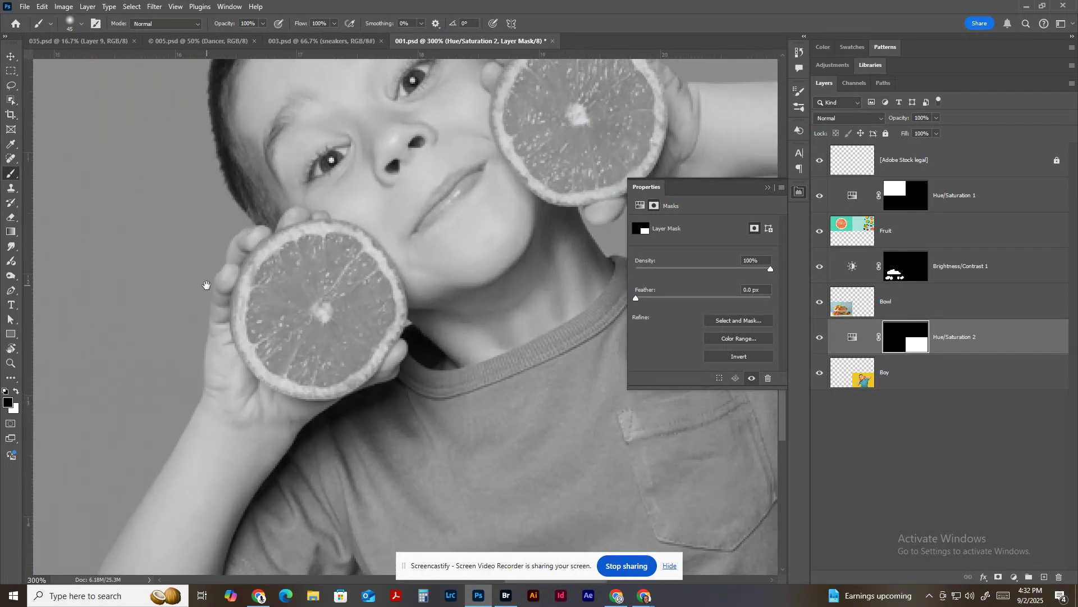
{"action": "key", "text": "bracketleft"}
{"action": "key", "text": "bracketleft"}
{"action": "key", "text": "bracketleft"}
{"action": "key", "text": "bracketleft"}
{"action": "mouse_move", "coordinate": [296, 294]}
{"action": "left_mouse_down"}
{"action": "mouse_move", "coordinate": [315, 312]}
{"action": "mouse_move", "coordinate": [331, 294]}
{"action": "mouse_move", "coordinate": [300, 285]}
{"action": "mouse_move", "coordinate": [312, 311]}
{"action": "mouse_move", "coordinate": [349, 268]}
{"action": "mouse_move", "coordinate": [285, 274]}
{"action": "mouse_move", "coordinate": [308, 342]}
{"action": "mouse_move", "coordinate": [344, 328]}
{"action": "mouse_move", "coordinate": [362, 298]}
{"action": "mouse_move", "coordinate": [357, 360]}
{"action": "mouse_move", "coordinate": [340, 371]}
{"action": "mouse_move", "coordinate": [292, 371]}
{"action": "mouse_move", "coordinate": [270, 357]}
{"action": "mouse_move", "coordinate": [259, 279]}
{"action": "mouse_move", "coordinate": [301, 249]}
{"action": "mouse_move", "coordinate": [350, 251]}
{"action": "mouse_move", "coordinate": [374, 330]}
{"action": "mouse_move", "coordinate": [380, 272]}
{"action": "mouse_move", "coordinate": [324, 238]}
{"action": "mouse_move", "coordinate": [271, 249]}
{"action": "mouse_move", "coordinate": [253, 330]}
{"action": "mouse_move", "coordinate": [259, 373]}
{"action": "mouse_move", "coordinate": [351, 365]}
{"action": "left_mouse_up"}
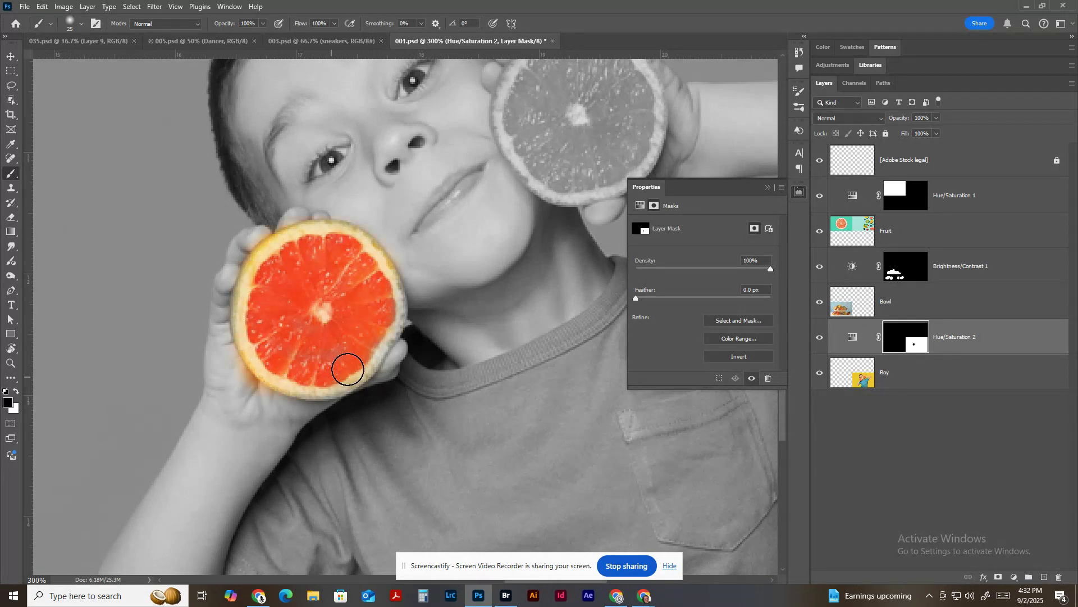
Paint black on the same mask with a larger brush to restore color to the upper grapefruit half.
{"action": "left_click_drag", "start_coordinate": [481, 264], "coordinate": [349, 401]}
{"action": "key", "text": "bracketright"}
{"action": "key", "text": "bracketright"}
{"action": "key", "text": "bracketright"}
{"action": "key", "text": "bracketright"}
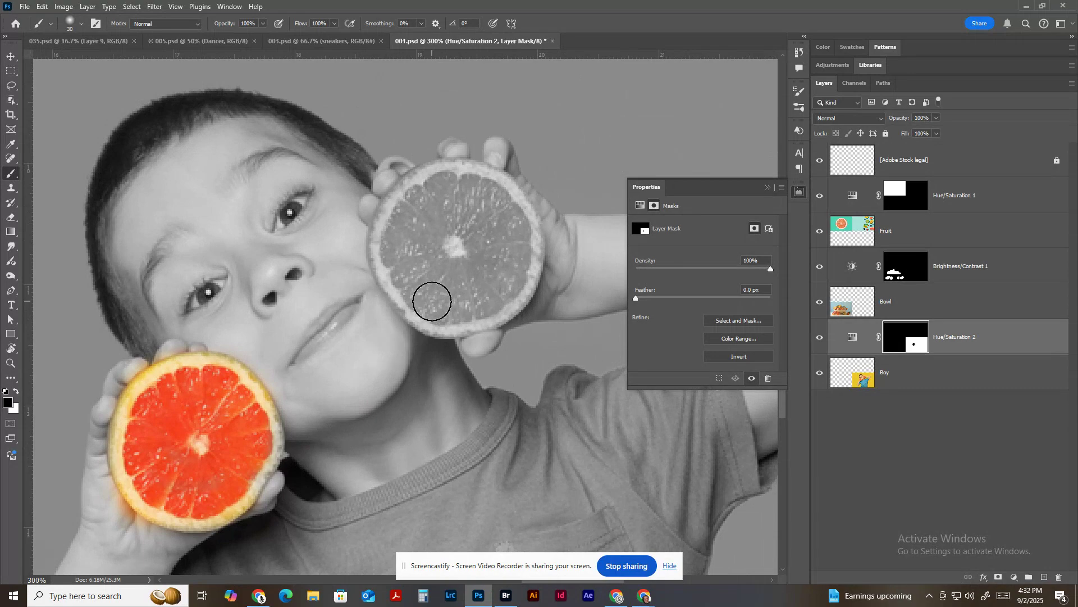
{"action": "key", "text": "bracketright"}
{"action": "mouse_move", "coordinate": [455, 248]}
{"action": "left_mouse_down"}
{"action": "mouse_move", "coordinate": [463, 218]}
{"action": "mouse_move", "coordinate": [432, 224]}
{"action": "mouse_move", "coordinate": [435, 271]}
{"action": "mouse_move", "coordinate": [478, 270]}
{"action": "mouse_move", "coordinate": [487, 211]}
{"action": "mouse_move", "coordinate": [503, 276]}
{"action": "mouse_move", "coordinate": [490, 292]}
{"action": "mouse_move", "coordinate": [421, 292]}
{"action": "mouse_move", "coordinate": [406, 279]}
{"action": "mouse_move", "coordinate": [404, 208]}
{"action": "mouse_move", "coordinate": [506, 192]}
{"action": "mouse_move", "coordinate": [511, 261]}
{"action": "mouse_move", "coordinate": [494, 289]}
{"action": "left_mouse_up"}
{"action": "key", "text": "bracketleft"}
{"action": "key", "text": "bracketleft"}
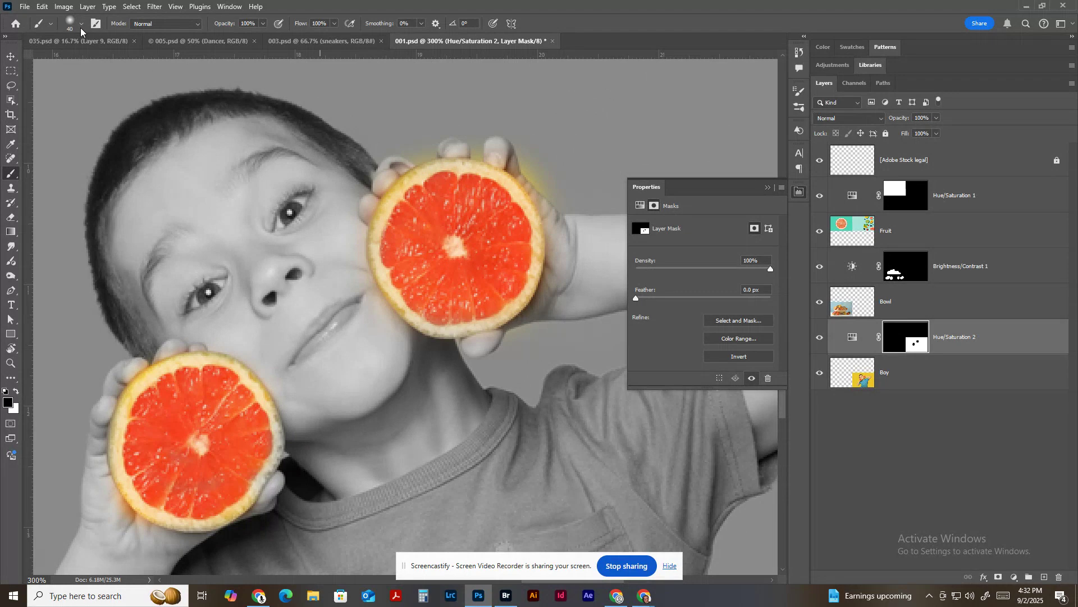
Harden the brush and paint white on the mask to remove the color spill around the upper grapefruit half.
{"action": "left_click", "coordinate": [81, 24]}
{"action": "left_click_drag", "start_coordinate": [82, 85], "coordinate": [134, 86]}
{"action": "left_click", "coordinate": [455, 128]}
{"action": "key", "text": "bracketleft"}
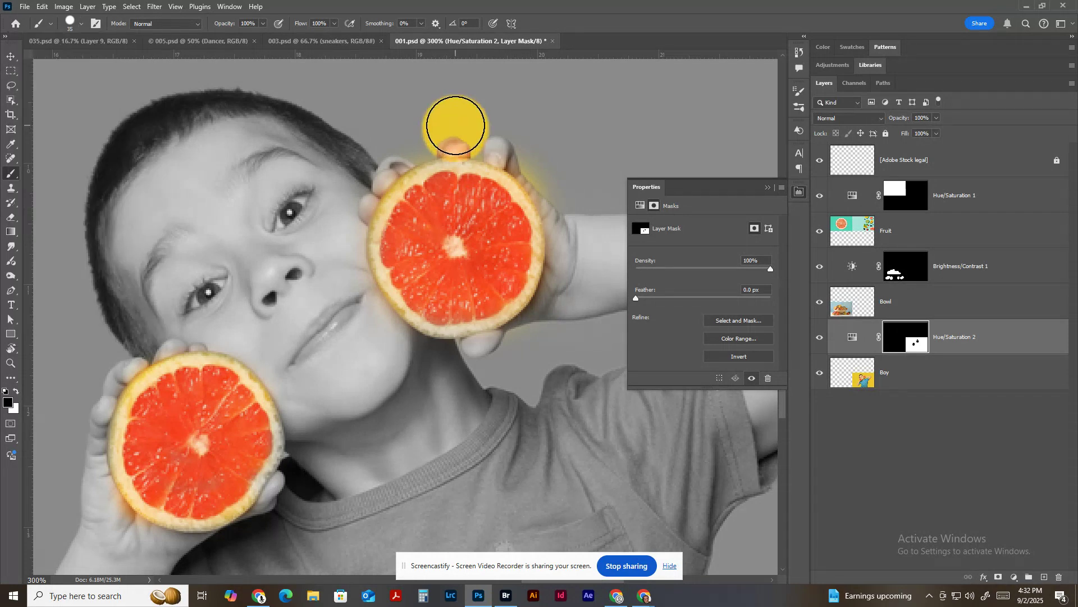
{"action": "key", "text": "x"}
{"action": "mouse_move", "coordinate": [446, 122]}
{"action": "left_mouse_down"}
{"action": "mouse_move", "coordinate": [433, 116]}
{"action": "mouse_move", "coordinate": [496, 109]}
{"action": "mouse_move", "coordinate": [428, 129]}
{"action": "mouse_move", "coordinate": [484, 132]}
{"action": "mouse_move", "coordinate": [520, 149]}
{"action": "mouse_move", "coordinate": [560, 212]}
{"action": "left_mouse_up"}
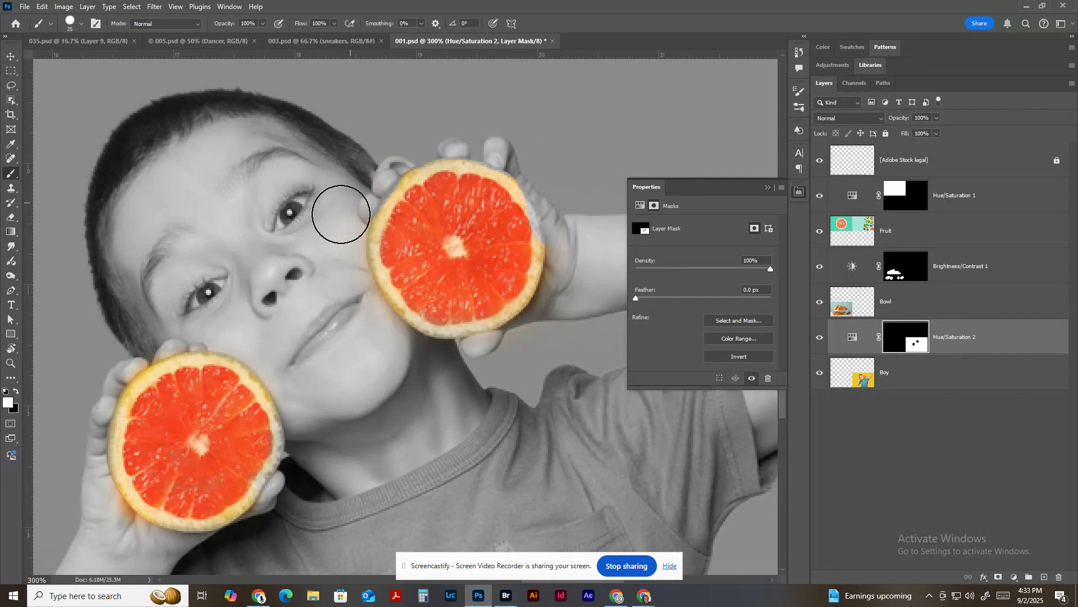
{"action": "key", "text": "x"}
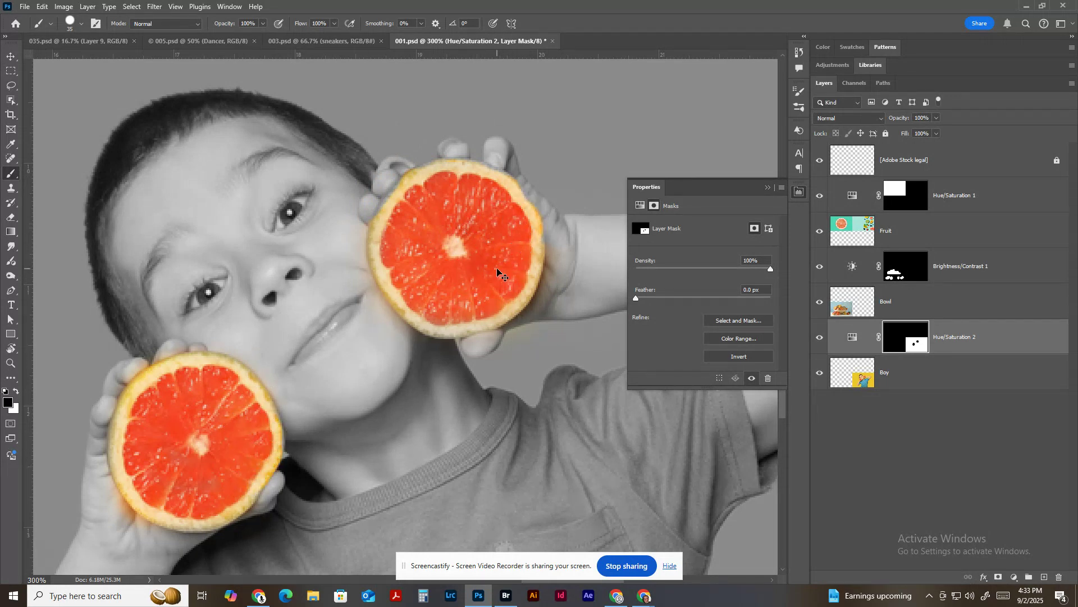
Close 001.psd without saving the changes and return to 003.psd.
{"action": "key", "text": "ctrl+minus"}
{"action": "key", "text": "ctrl+minus"}
{"action": "key", "text": "ctrl+minus"}
{"action": "key", "text": "ctrl+minus"}
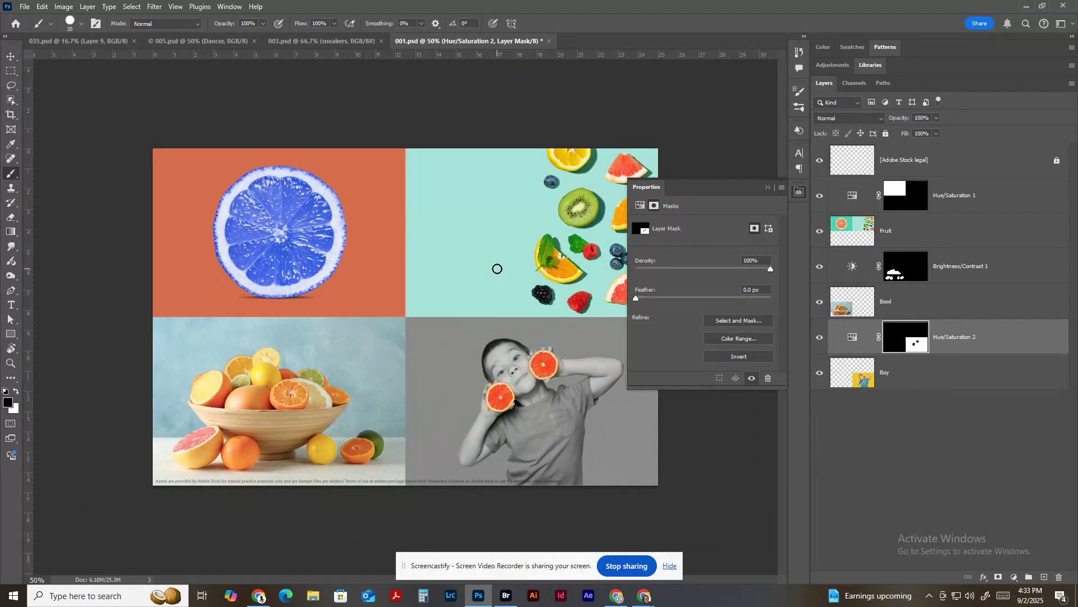
{"action": "key", "text": "ctrl+w"}
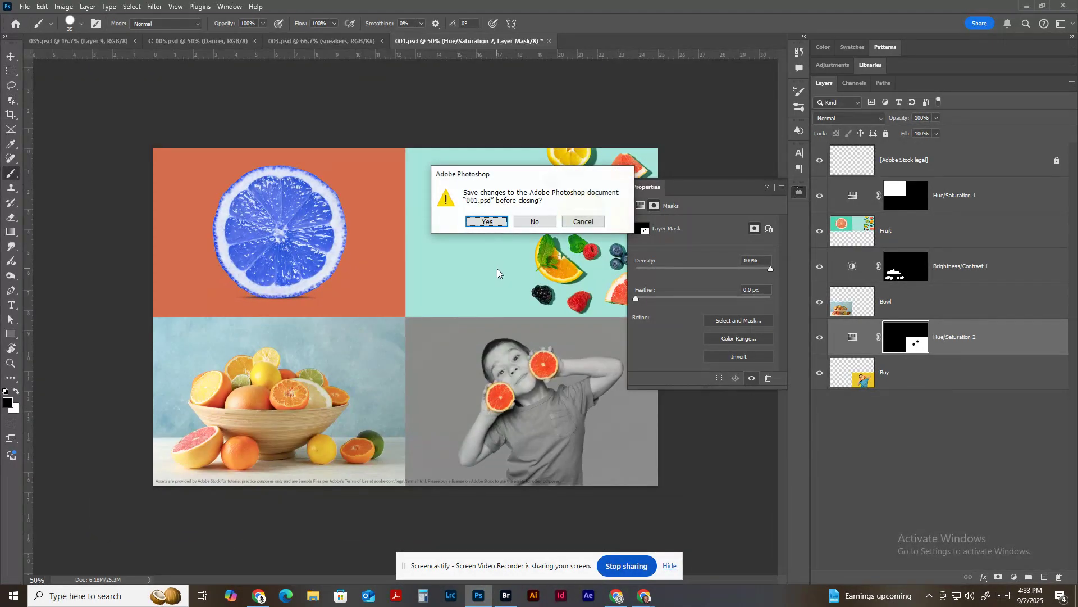
{"action": "left_click", "coordinate": [525, 219]}
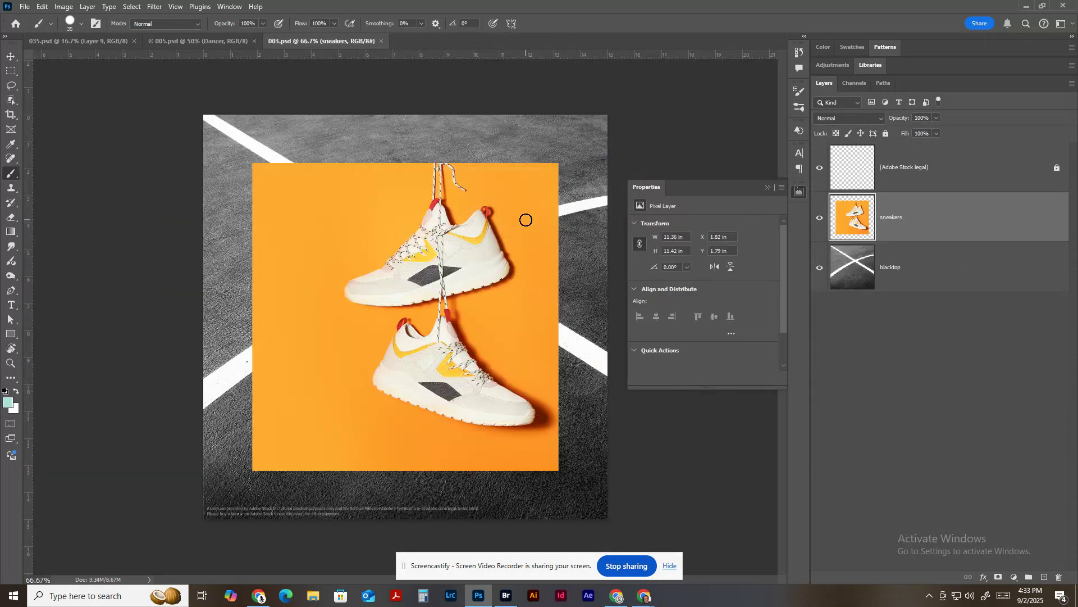
Select the upper sneaker and its laces with the Object Selection tool and add a layer mask to the sneakers layer.
{"action": "left_click", "coordinate": [12, 101]}
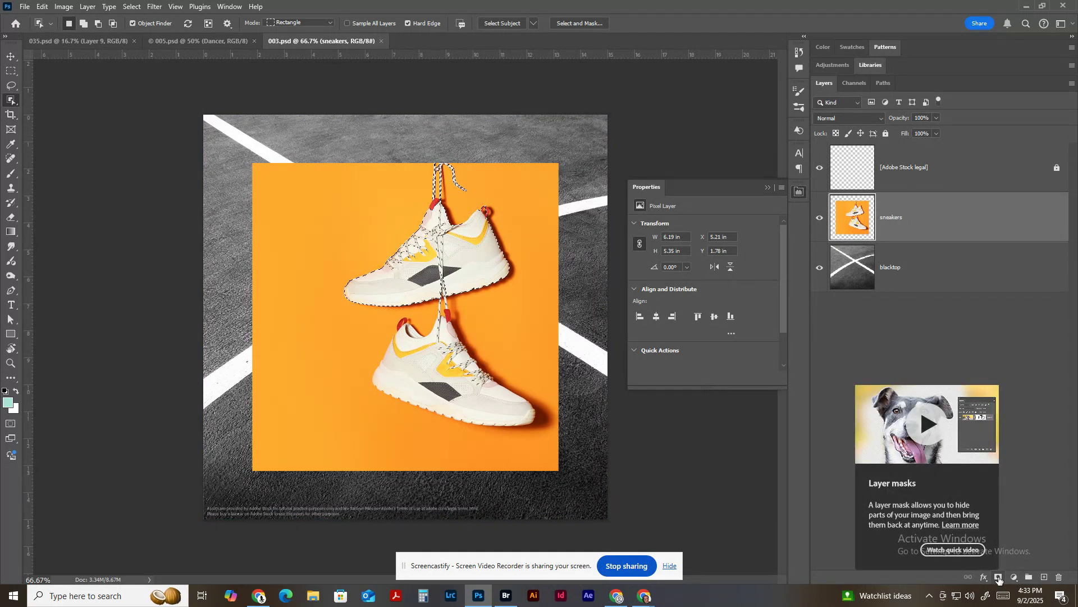
{"action": "left_click", "coordinate": [999, 578]}
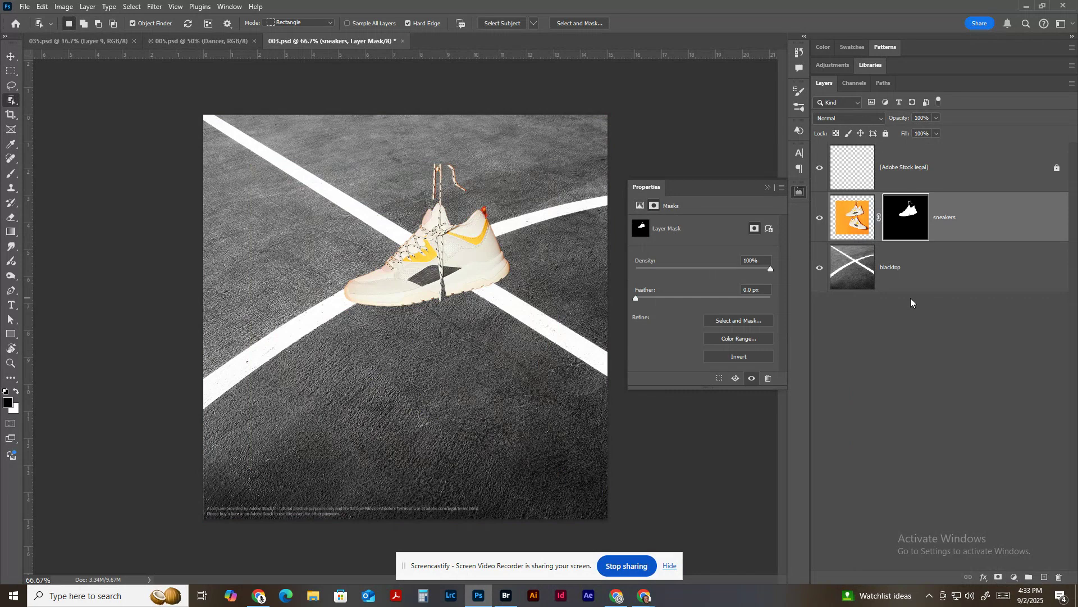
Duplicate the masked sneakers layer within 003.psd, keeping the name sneakers copy.
{"action": "left_click", "coordinate": [981, 216]}
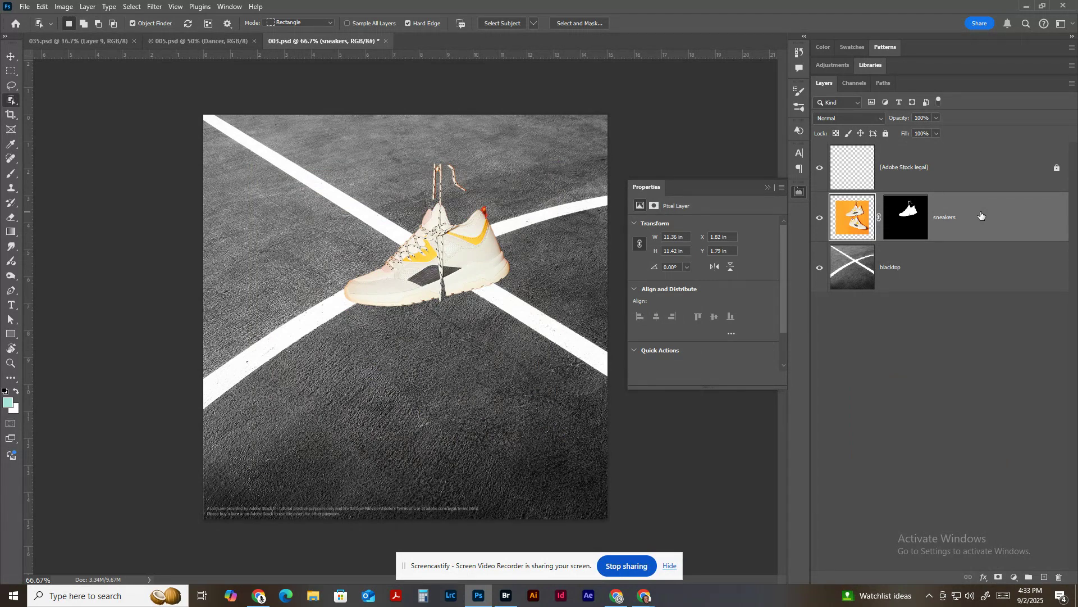
{"action": "right_click", "coordinate": [977, 214]}
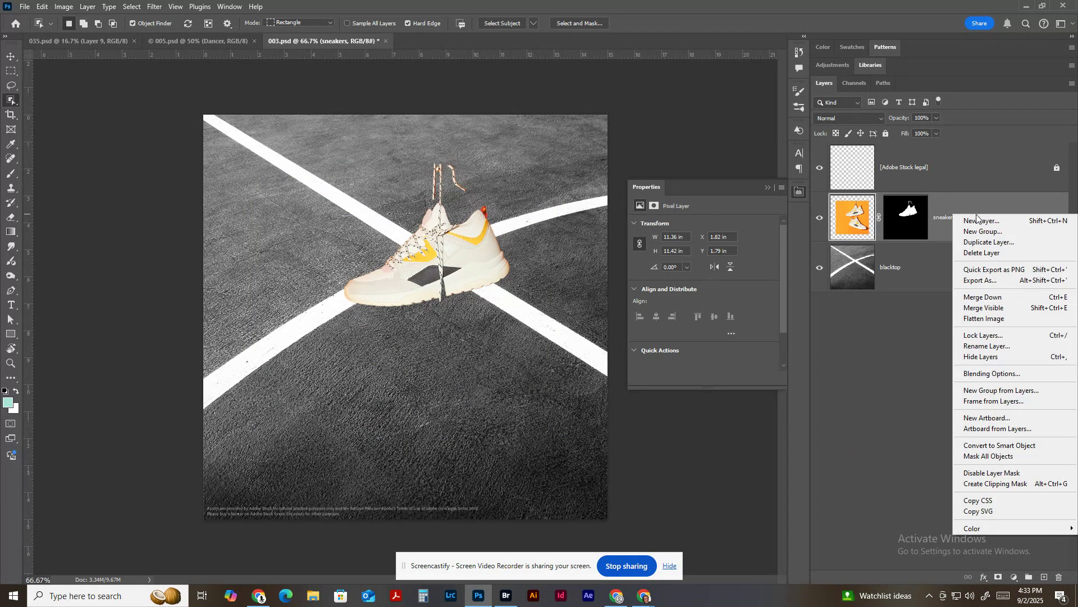
{"action": "left_click", "coordinate": [988, 242]}
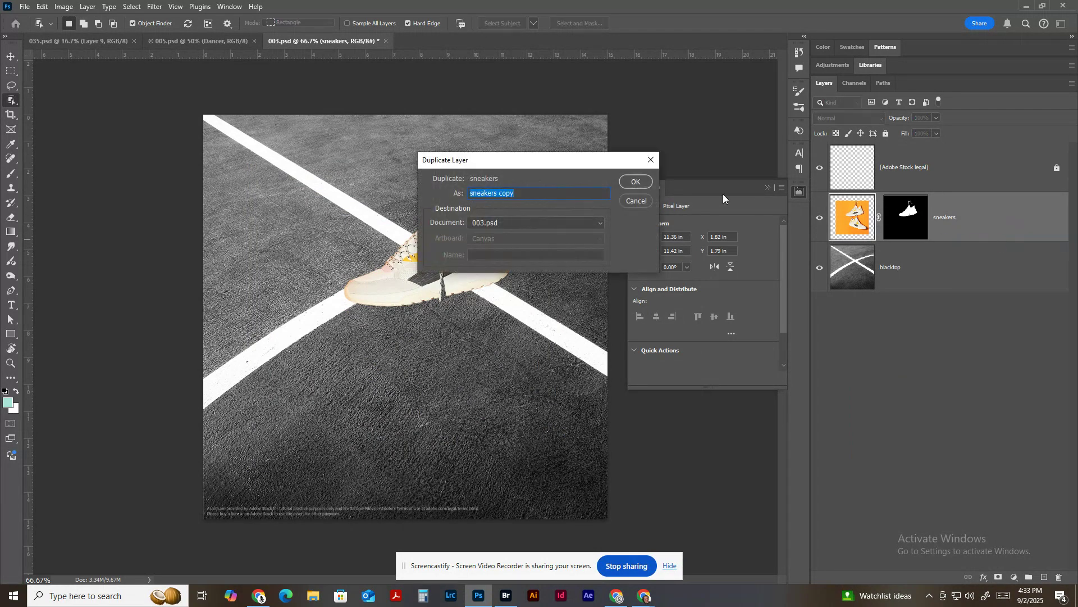
{"action": "left_click", "coordinate": [637, 182]}
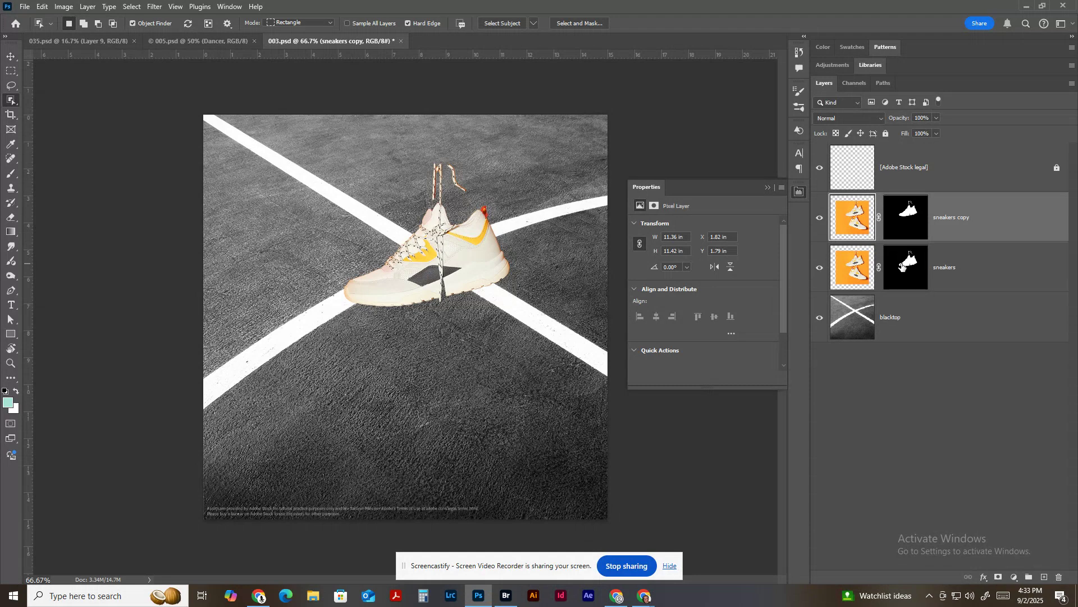
Delete the layer mask from the original sneakers layer without applying it.
{"action": "left_click", "coordinate": [902, 266]}
{"action": "left_click_drag", "start_coordinate": [902, 266], "coordinate": [1059, 577]}
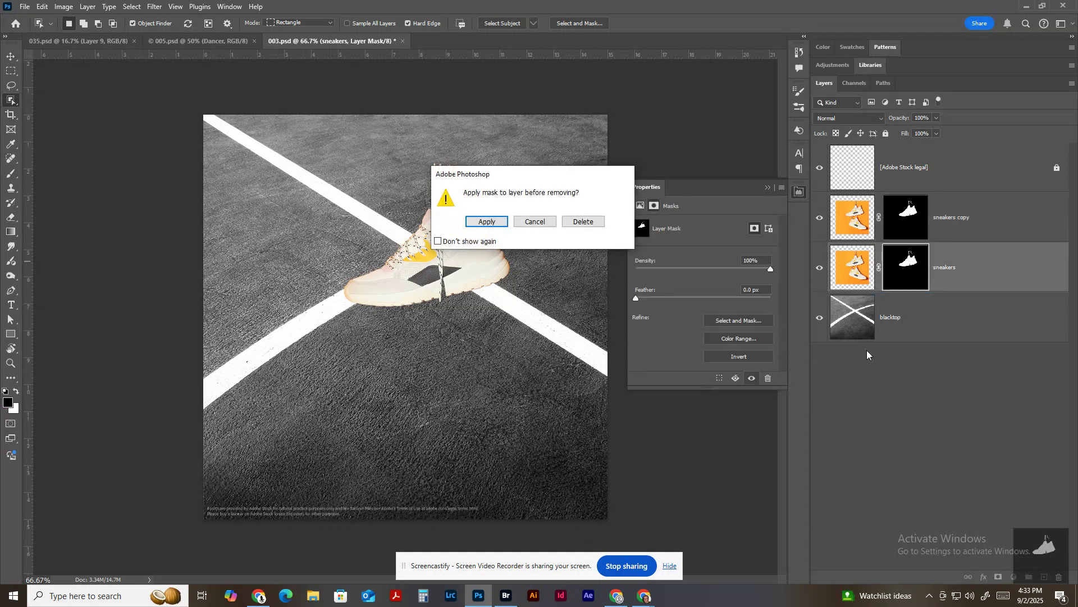
{"action": "left_click", "coordinate": [564, 223]}
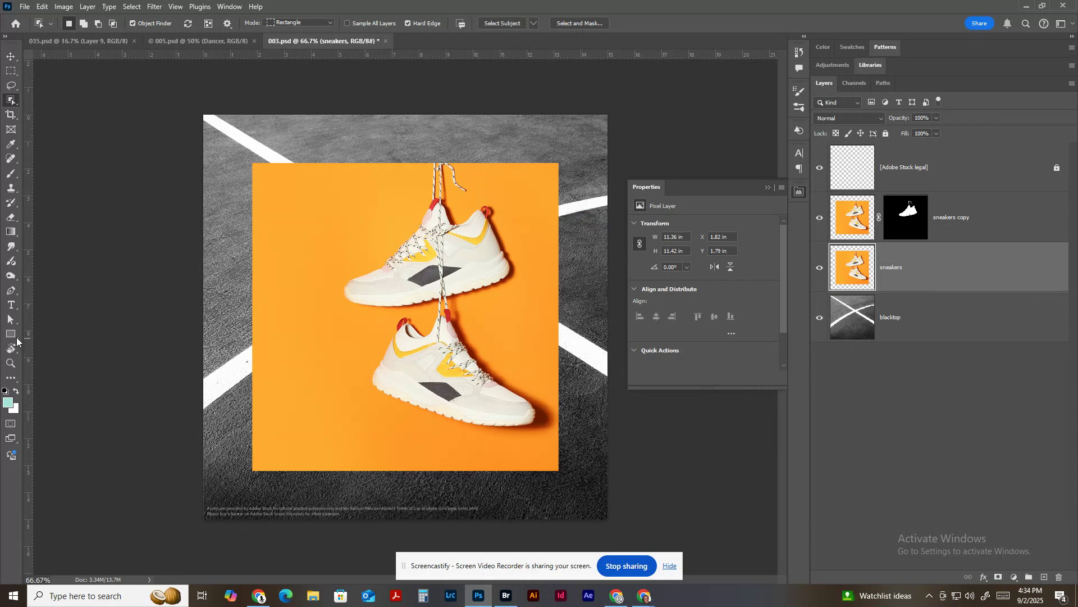
Draw a circle about 6.75 in wide above the sneakers layer with the Ellipse tool and move it so it overlaps the orange square's left edge.
{"action": "left_click", "coordinate": [11, 336]}
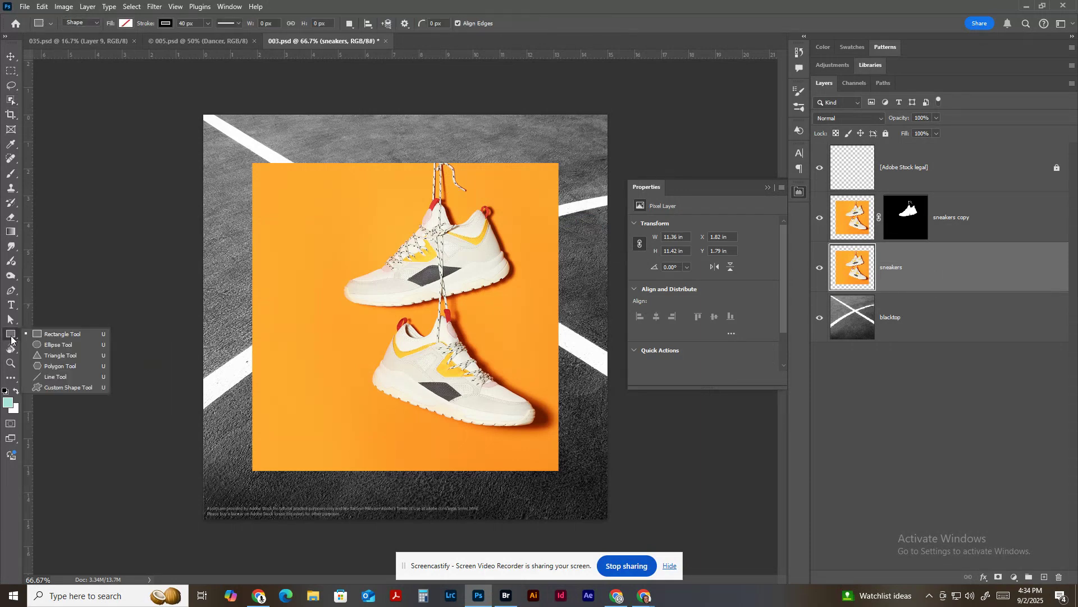
{"action": "left_click", "coordinate": [58, 344]}
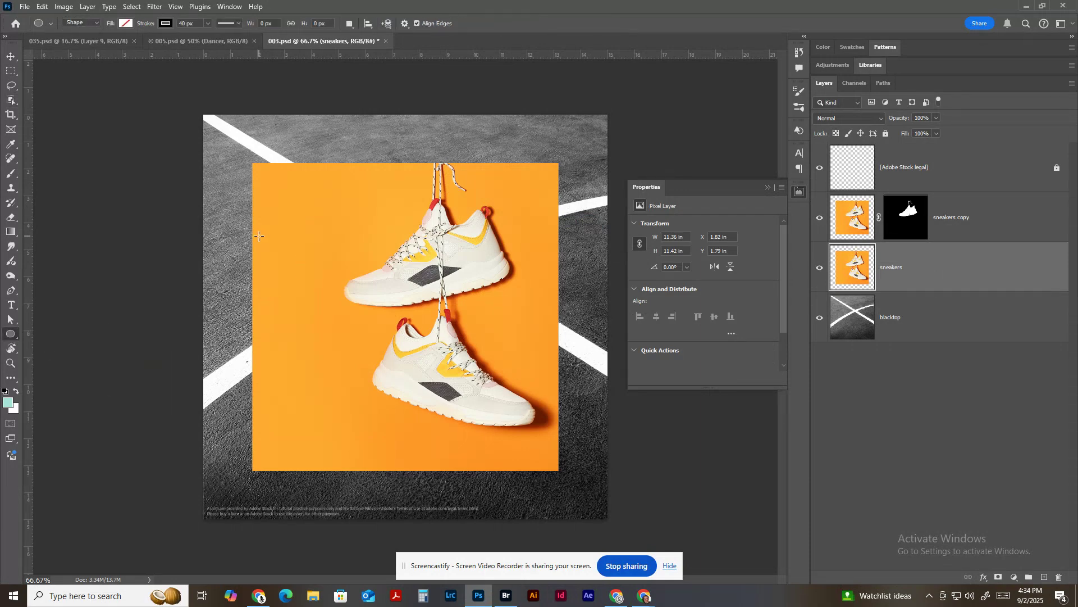
{"action": "mouse_move", "coordinate": [259, 236]}
{"action": "left_mouse_down"}
{"action": "mouse_move", "coordinate": [337, 306]}
{"action": "mouse_move", "coordinate": [423, 423]}
{"action": "mouse_move", "coordinate": [440, 418]}
{"action": "left_mouse_up"}
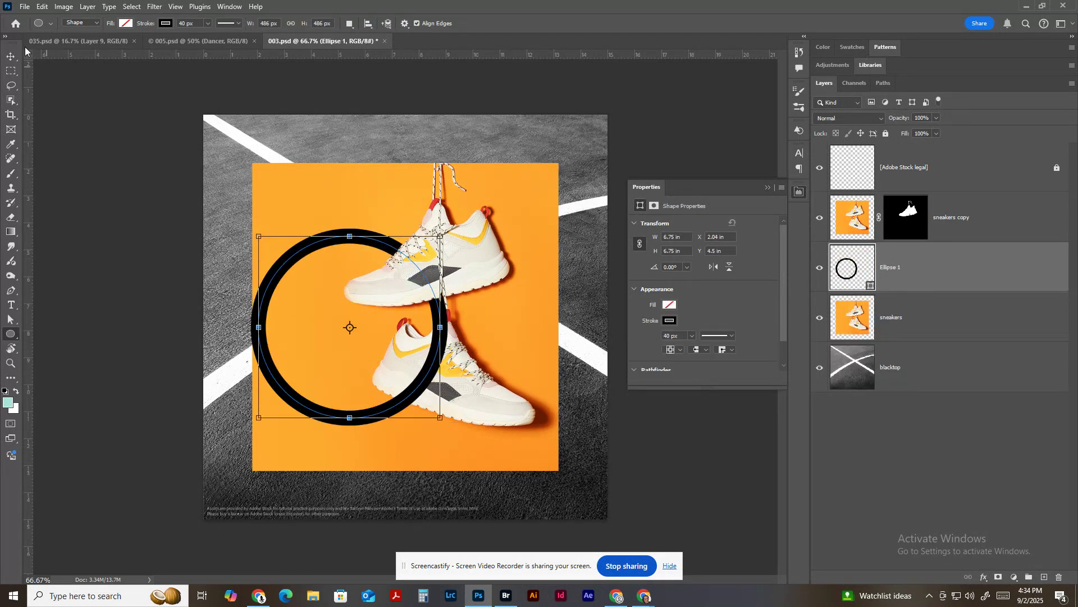
{"action": "left_click", "coordinate": [11, 57]}
{"action": "left_click_drag", "start_coordinate": [375, 343], "coordinate": [341, 322]}
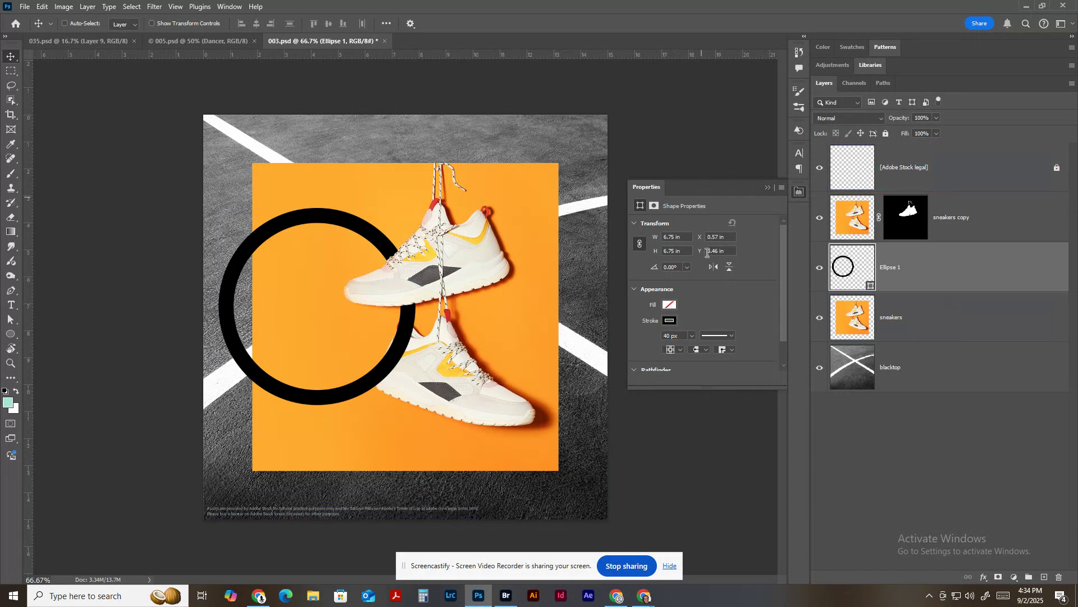
Fill the circle with red, remove its stroke and deselect its layer.
{"action": "left_click", "coordinate": [668, 305]}
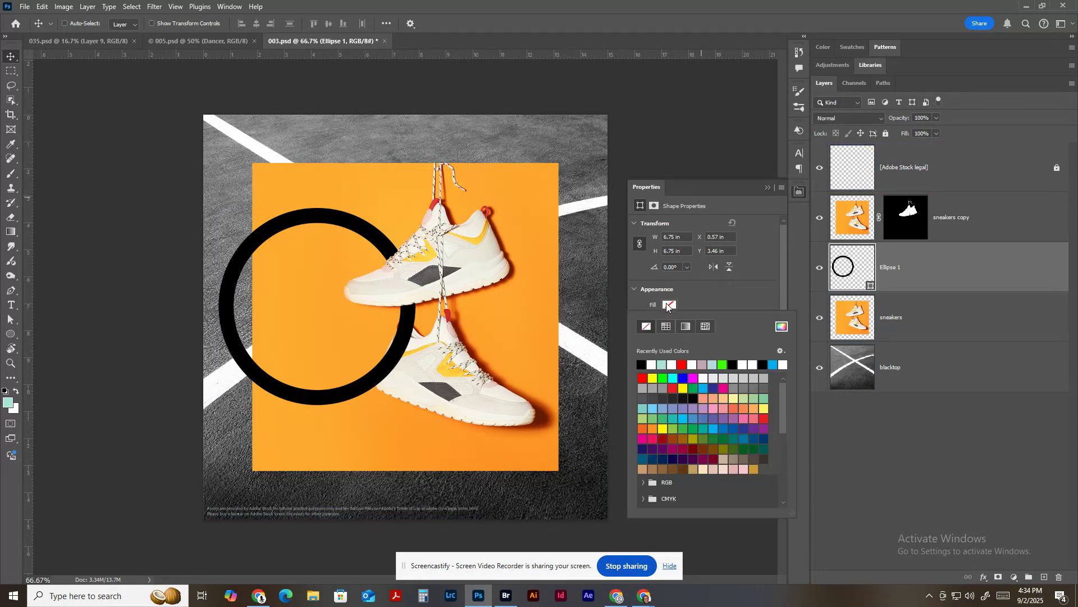
{"action": "left_click", "coordinate": [684, 364]}
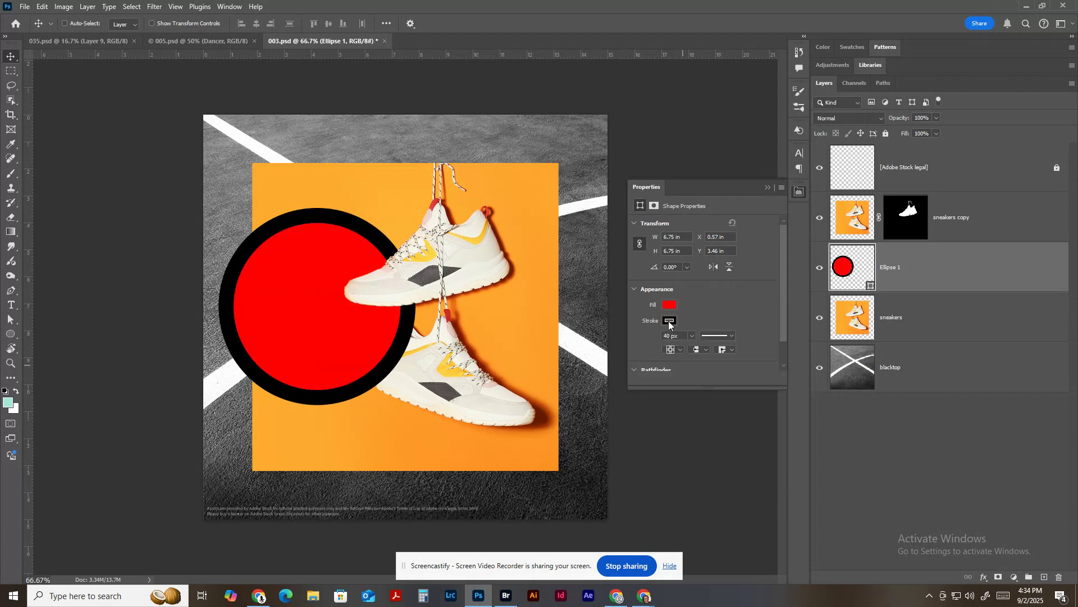
{"action": "left_click", "coordinate": [669, 321]}
{"action": "left_click", "coordinate": [646, 343]}
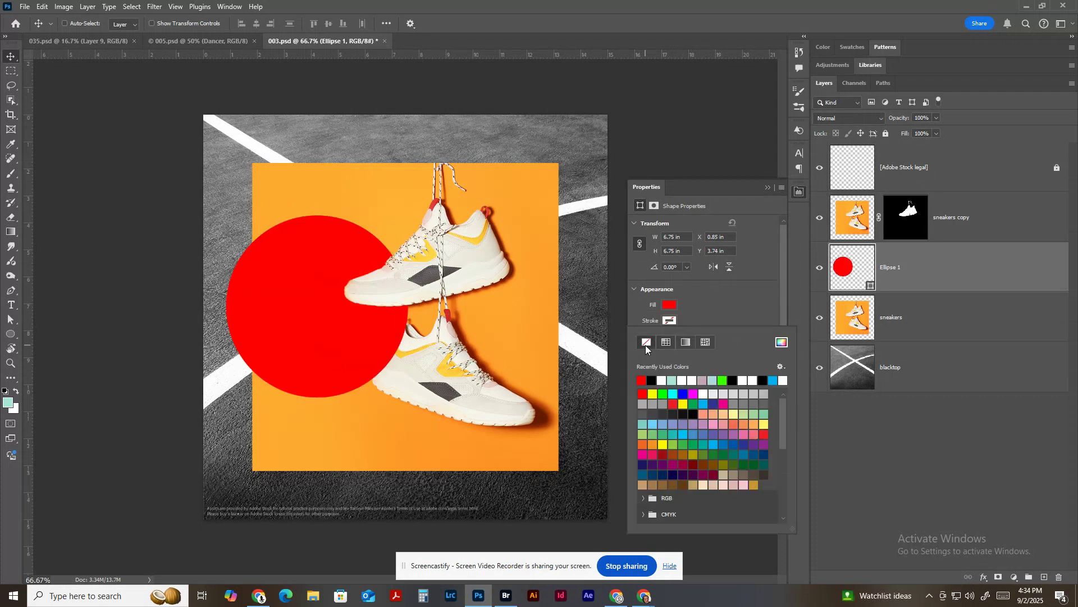
{"action": "left_click", "coordinate": [962, 430]}
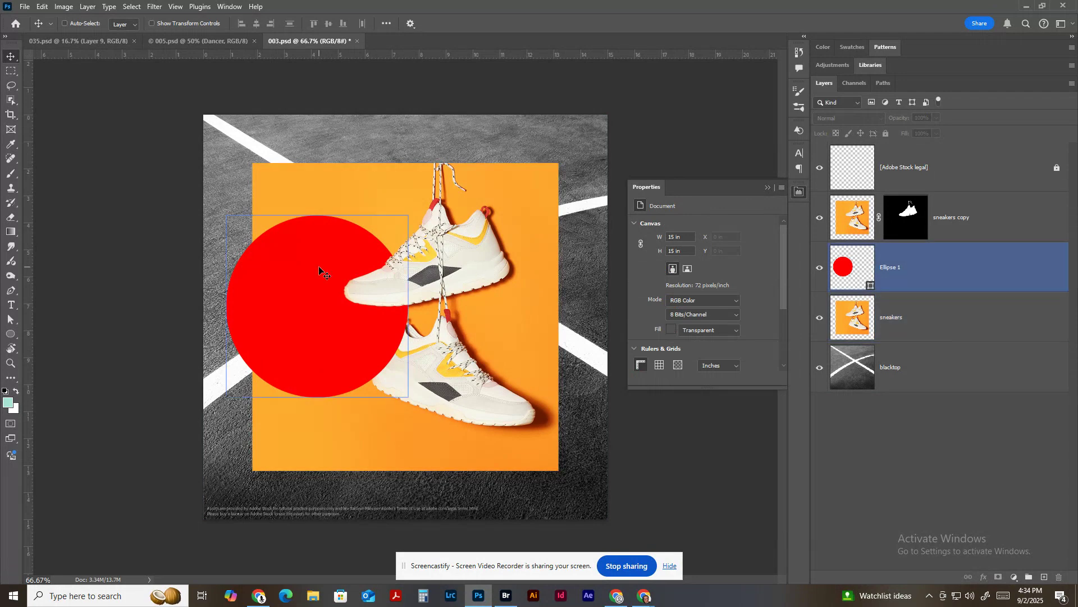
Add text inside the red circle reading "sale" with "starts Friday" below it.
{"action": "key", "text": "t"}
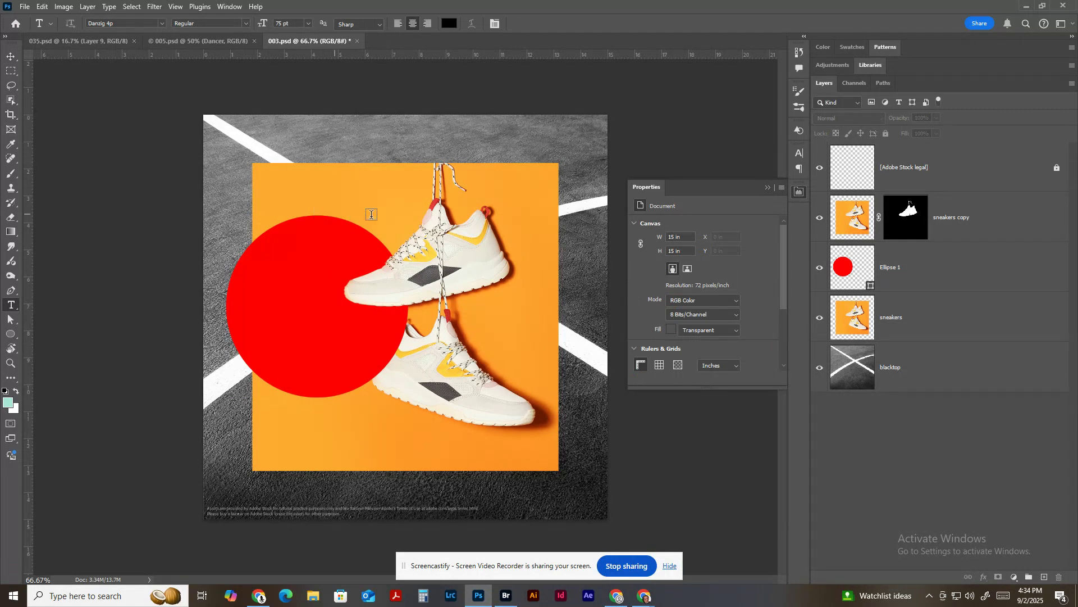
{"action": "left_click", "coordinate": [917, 259]}
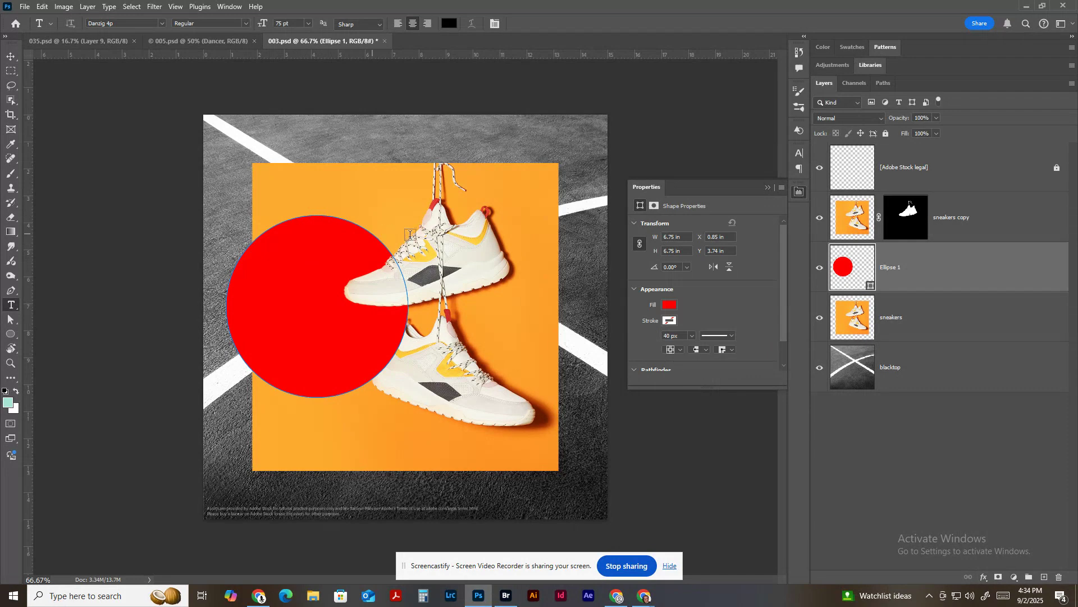
{"action": "left_click", "coordinate": [281, 260]}
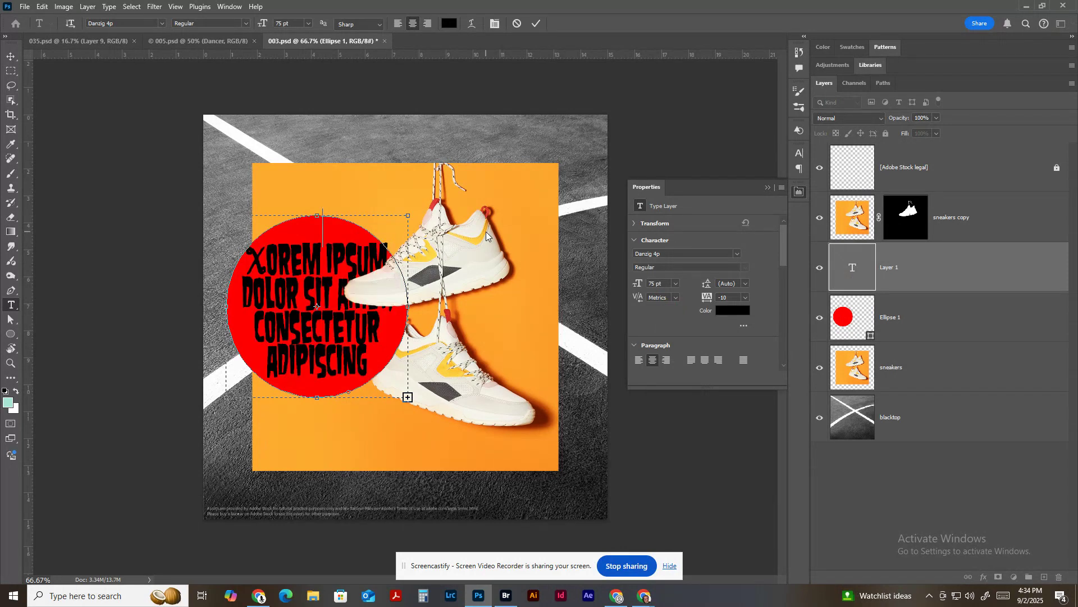
{"action": "type", "text": "SALE"}
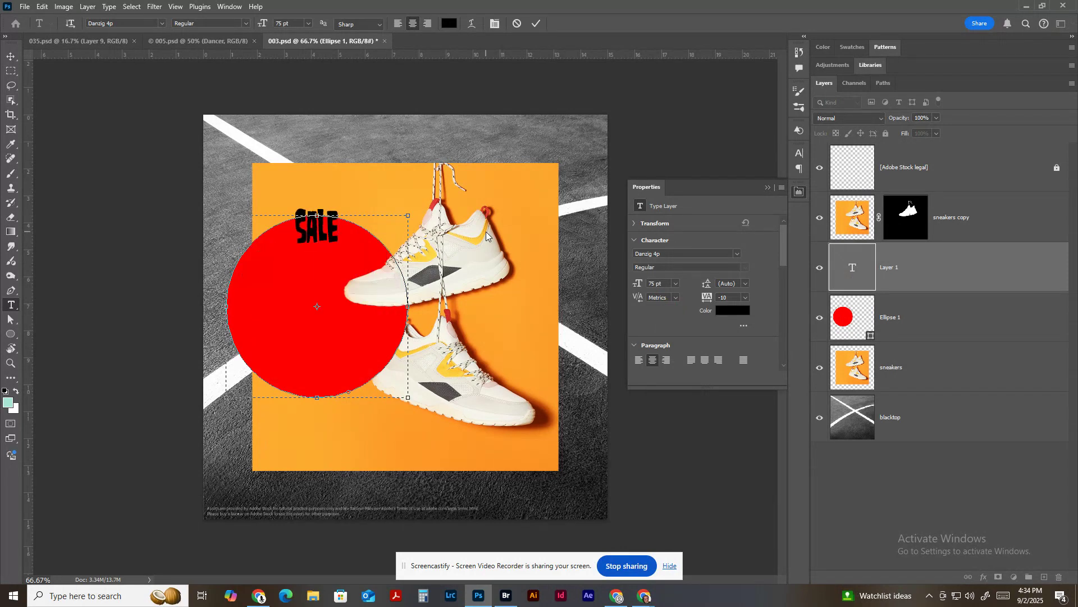
{"action": "key", "text": "Return"}
{"action": "type", "text": "STARTS FRI"}
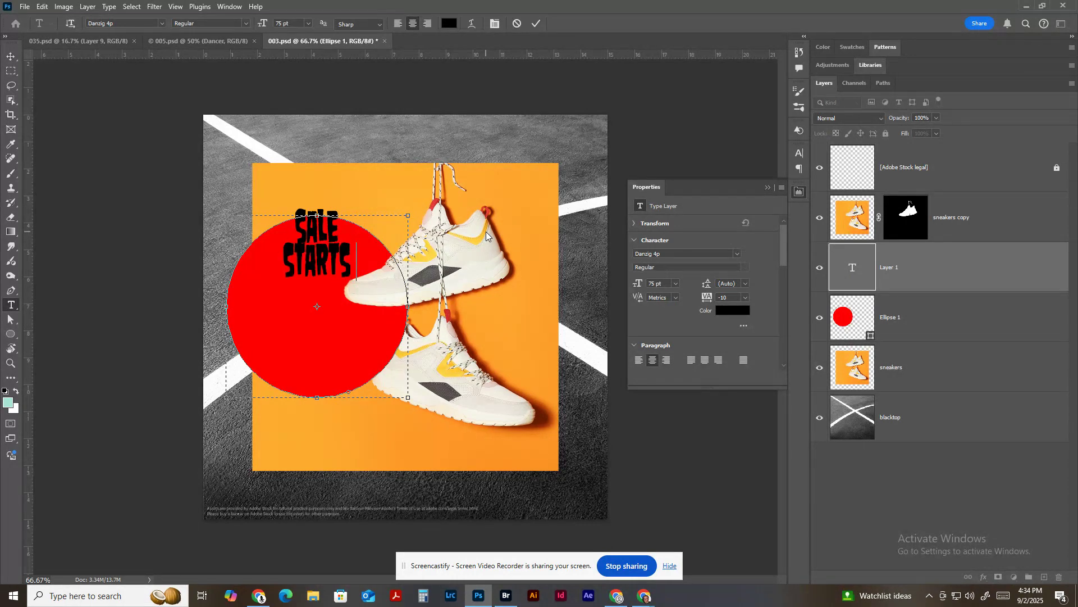
{"action": "key", "text": "BackSpace"}
{"action": "key", "text": "BackSpace"}
{"action": "key", "text": "BackSpace"}
{"action": "type", "text": "FRIDAY"}
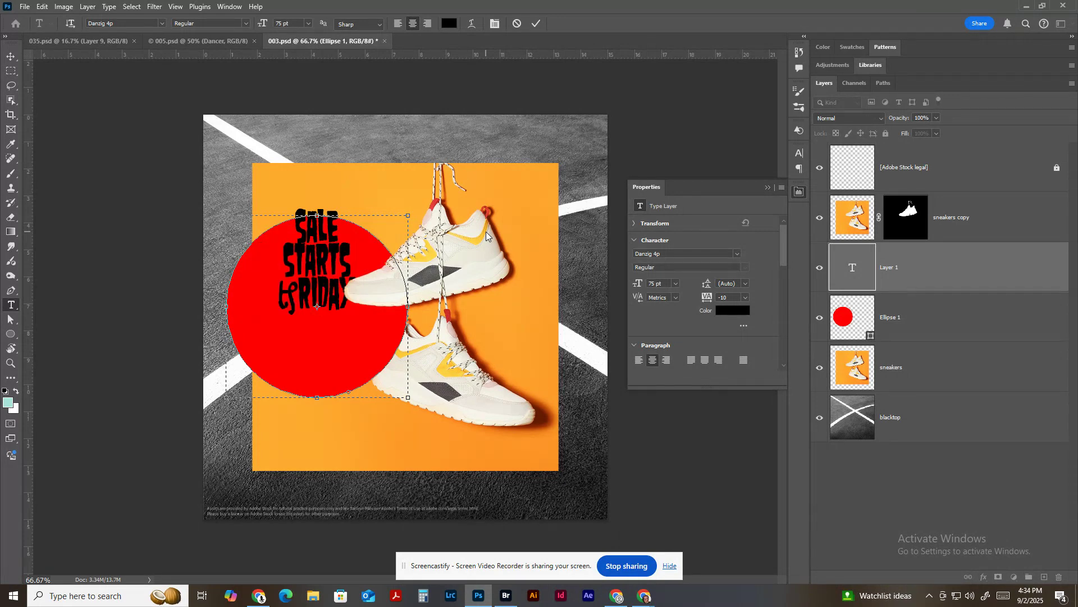
Move the sale text down into the middle of the circle and set its color to white (ffffff).
{"action": "left_click", "coordinate": [11, 56]}
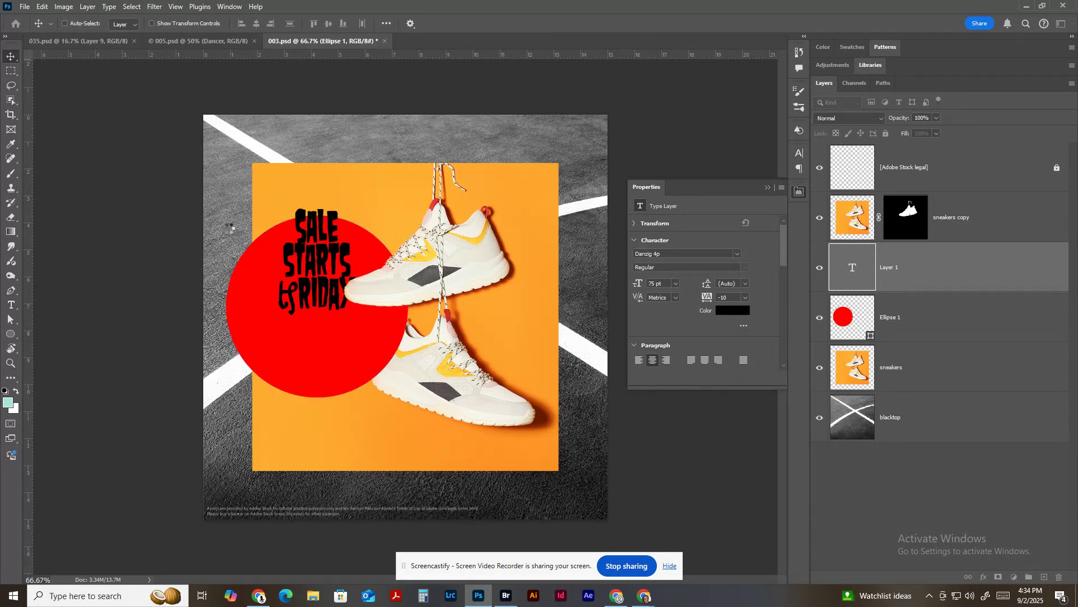
{"action": "left_click_drag", "start_coordinate": [303, 299], "coordinate": [306, 342]}
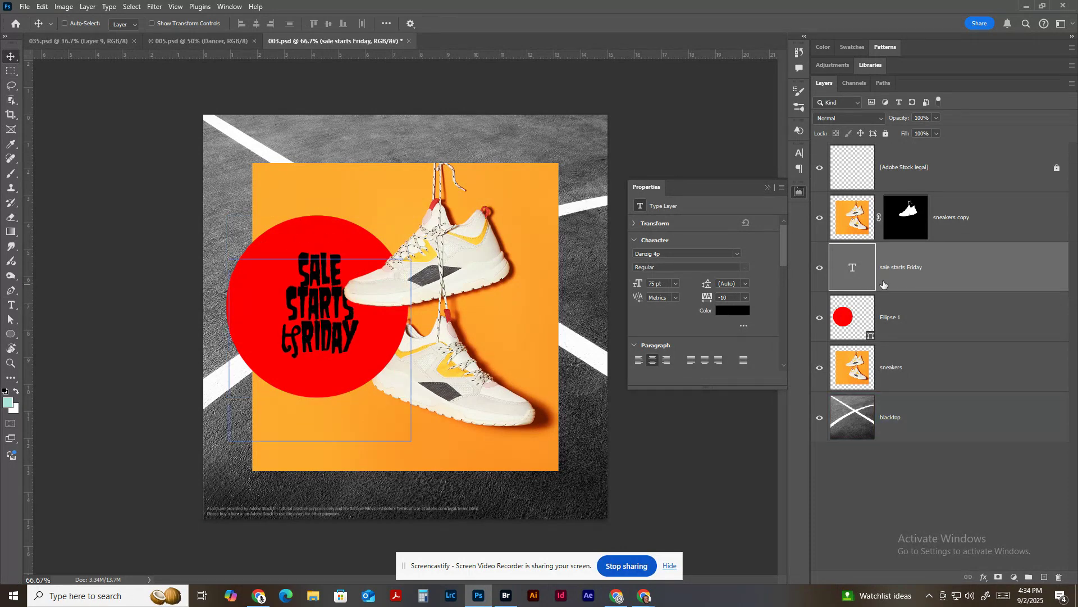
{"action": "left_click", "coordinate": [721, 311]}
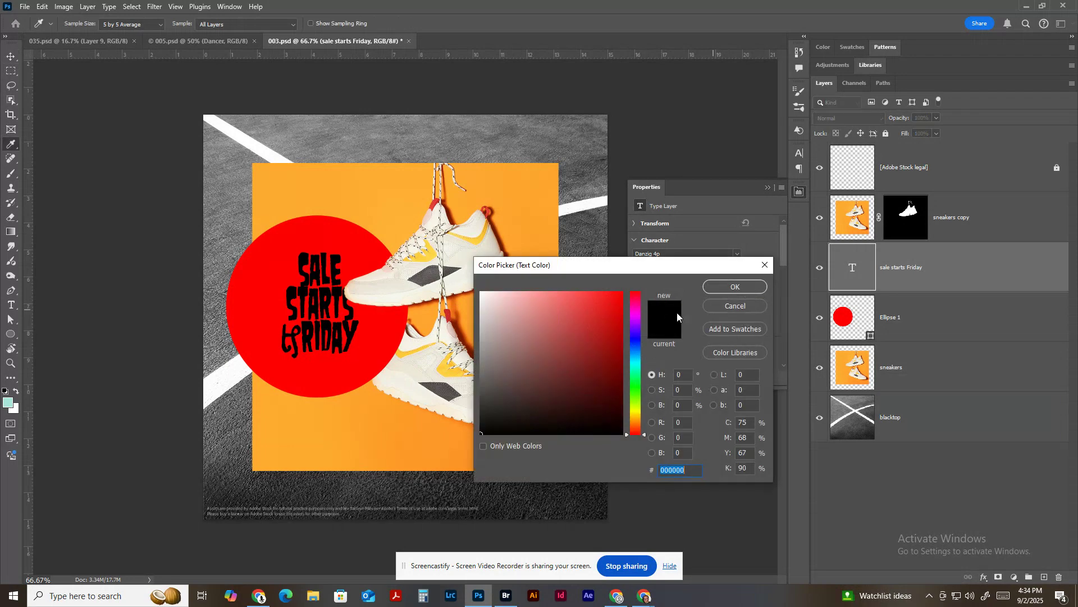
{"action": "type", "text": "ffffff"}
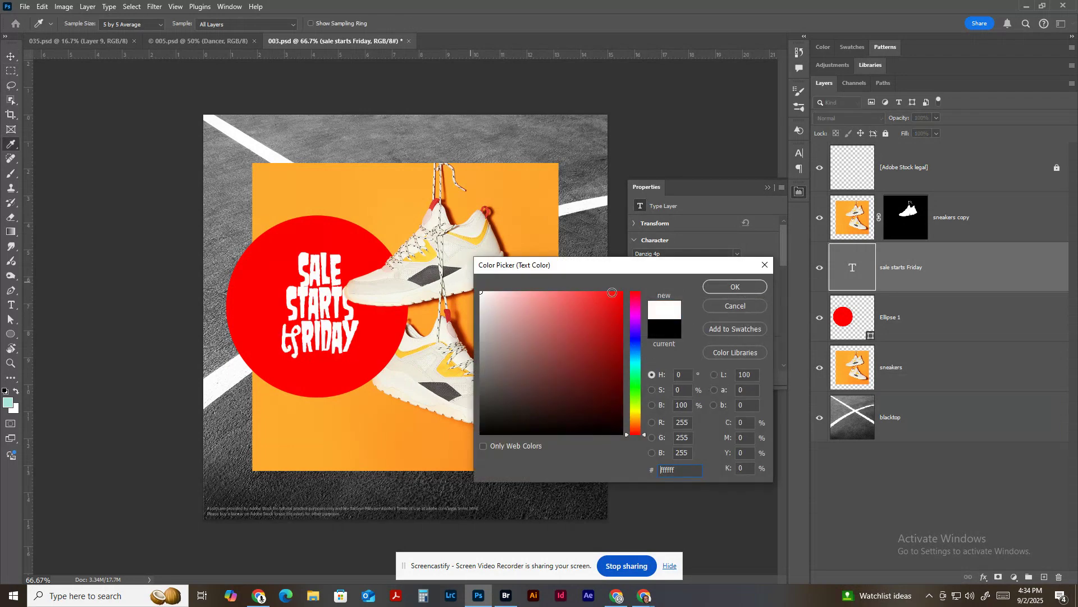
{"action": "left_click", "coordinate": [723, 288]}
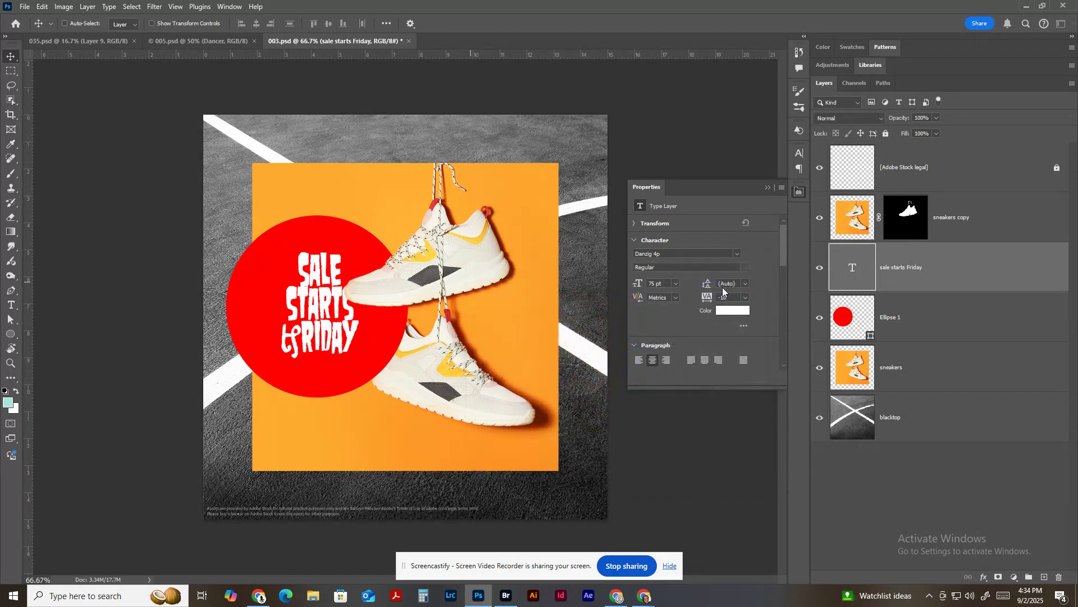
Set the font of the sale text to Adobe Caslon Pro Semibold and nudge the text up and left within the circle.
{"action": "left_click", "coordinate": [738, 253]}
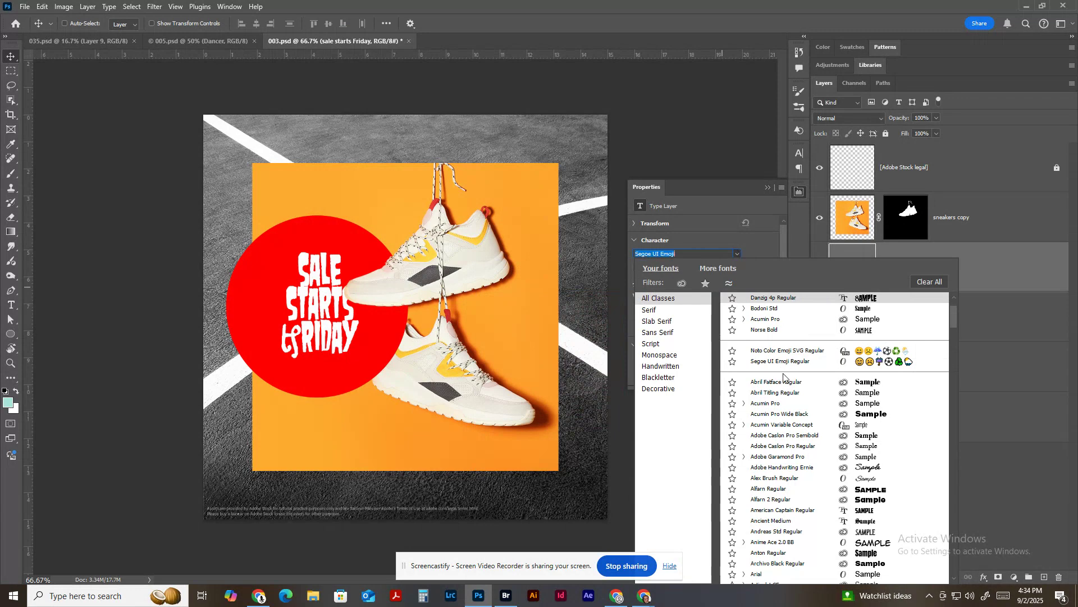
{"action": "left_click", "coordinate": [788, 435]}
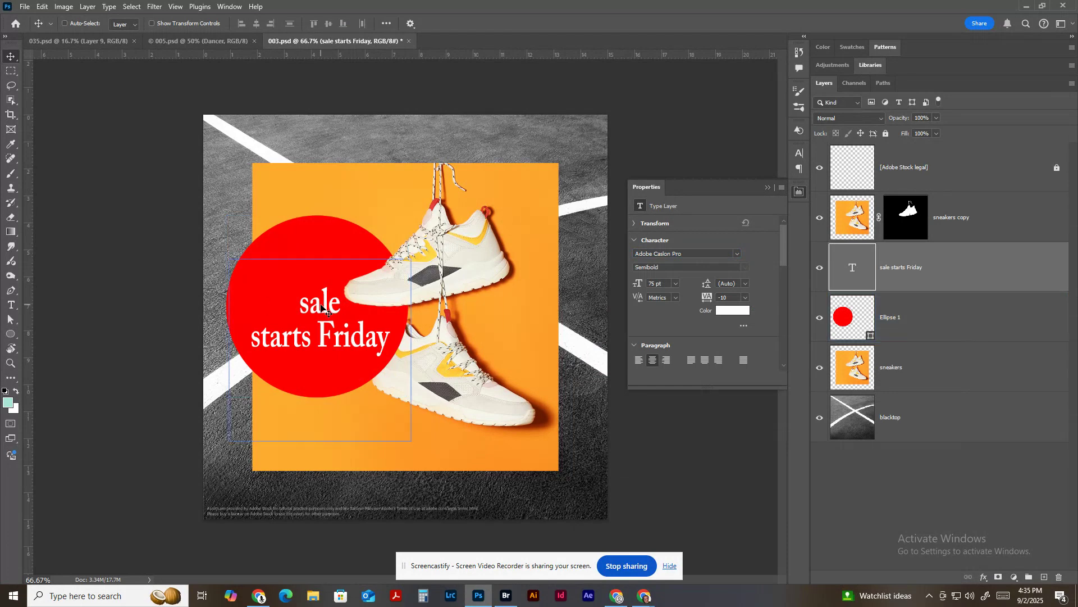
{"action": "left_click_drag", "start_coordinate": [318, 306], "coordinate": [311, 296]}
Set the word "sale" in Acumin Pro Wide Black and rewrite it as "SALE!".
{"action": "double_click", "coordinate": [311, 296]}
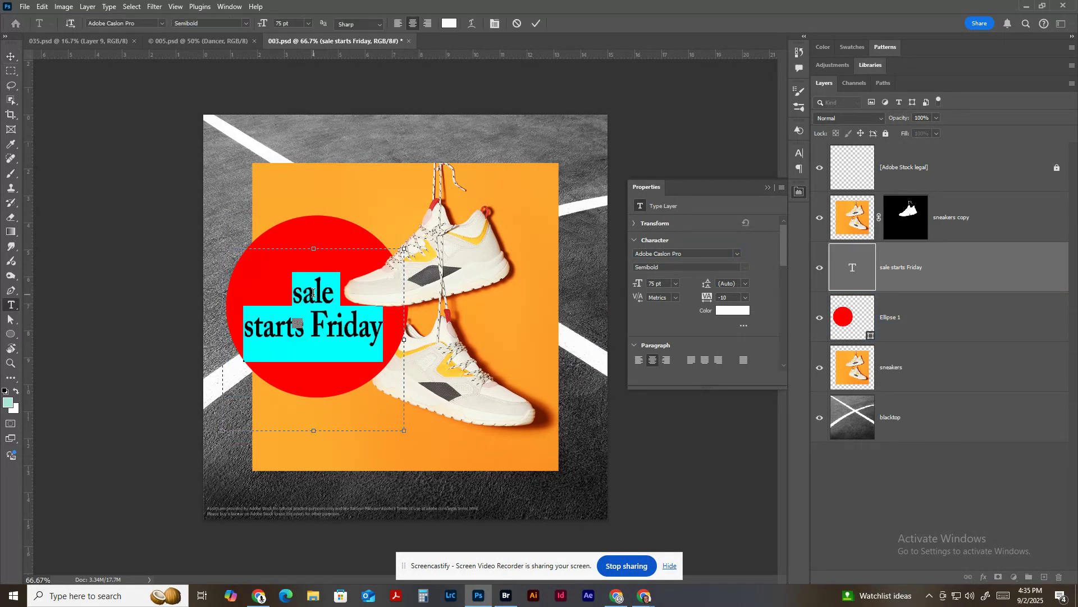
{"action": "left_click", "coordinate": [315, 292]}
{"action": "double_click", "coordinate": [315, 292]}
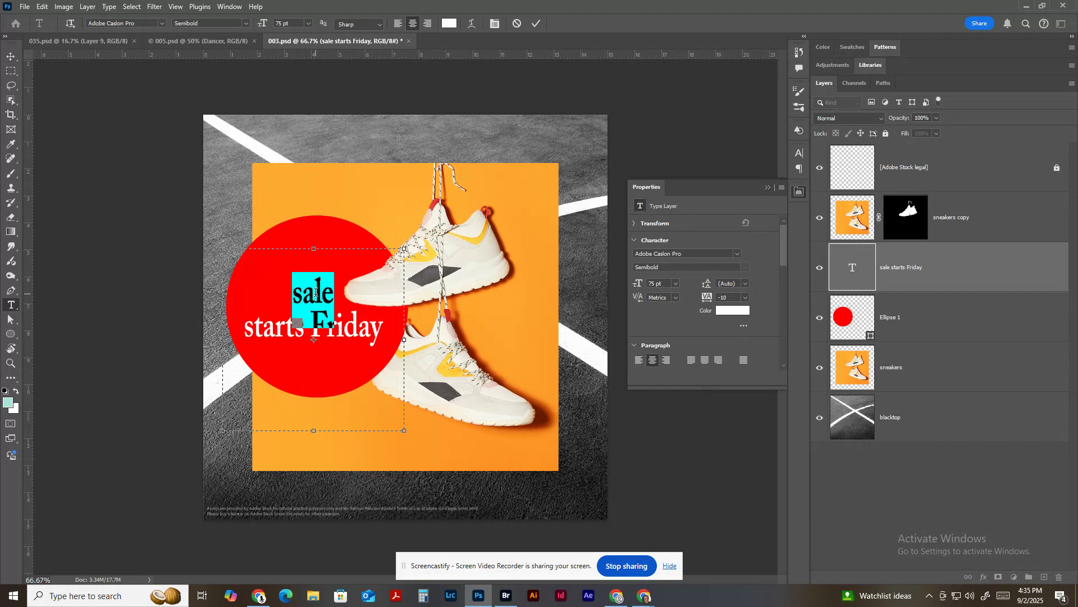
{"action": "left_click", "coordinate": [738, 254]}
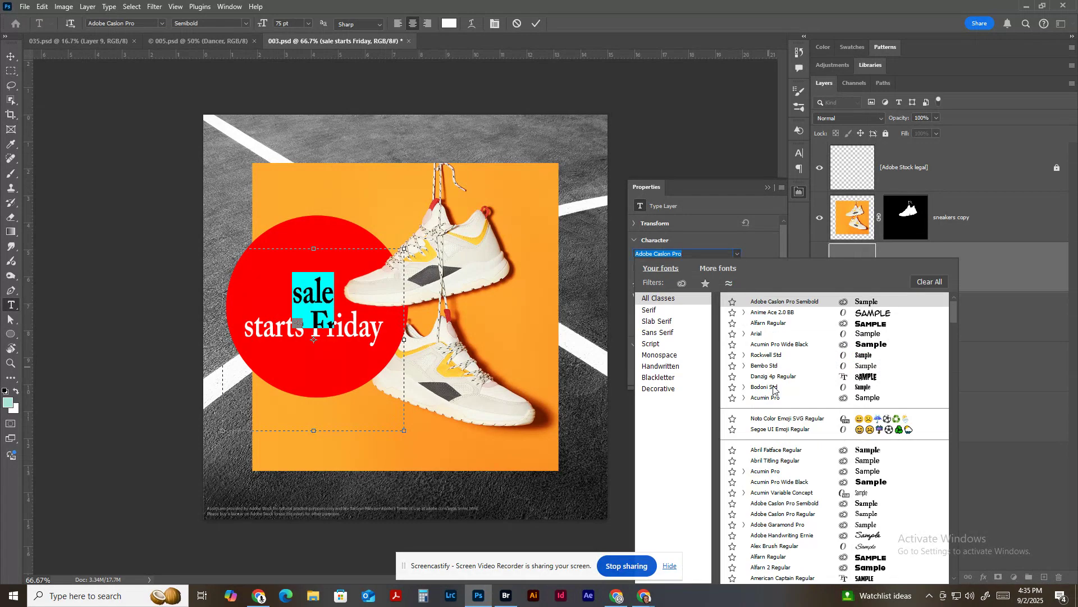
{"action": "left_click", "coordinate": [784, 481]}
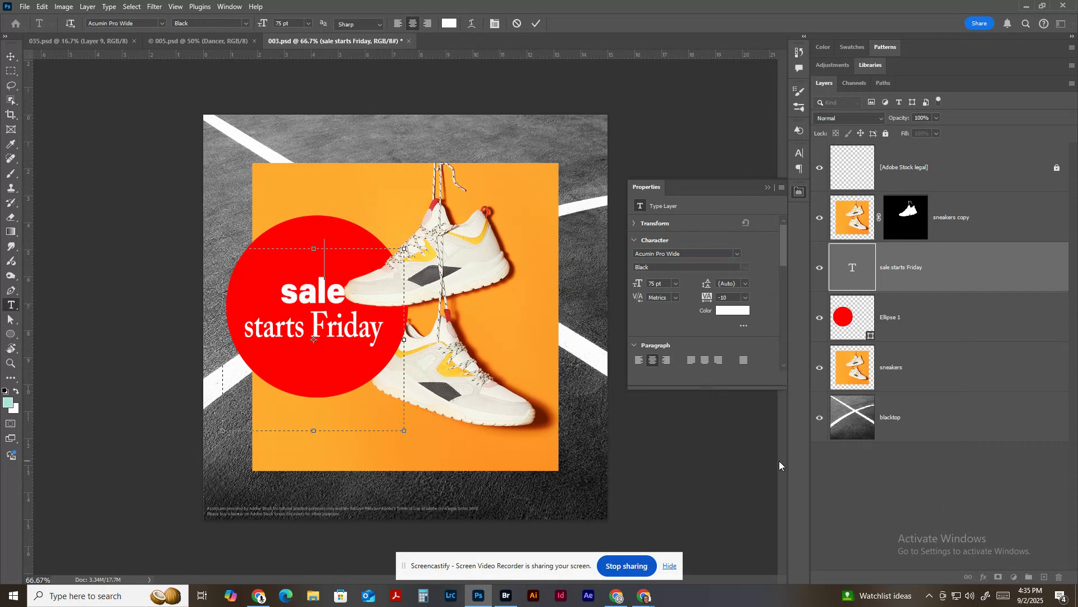
{"action": "type", "text": "SALE"}
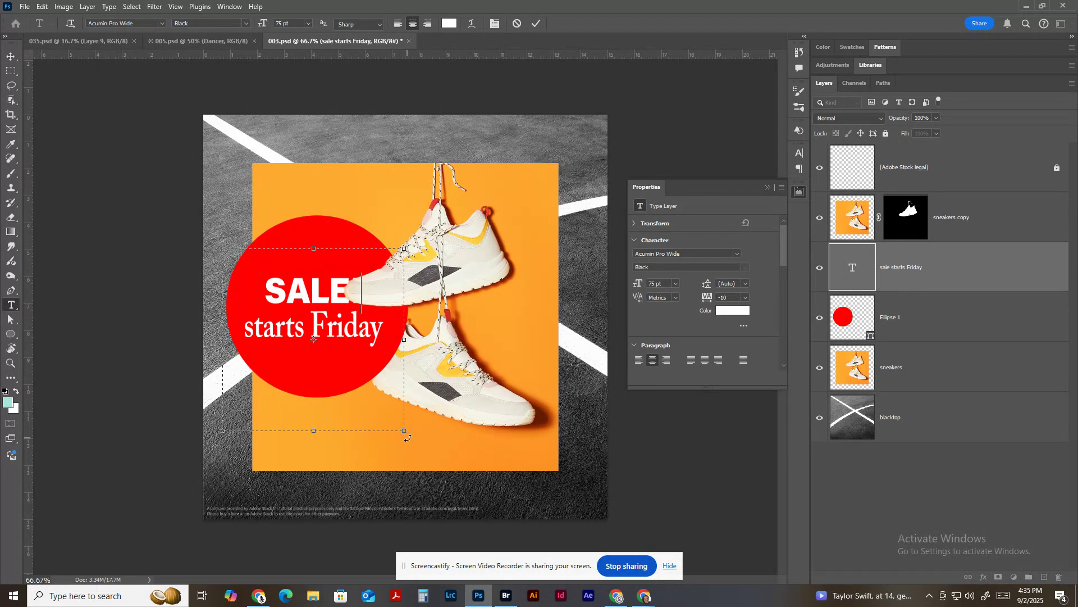
Rotate the text block slightly counterclockwise so the lines slant upward inside the circle.
{"action": "left_click_drag", "start_coordinate": [410, 440], "coordinate": [429, 413]}
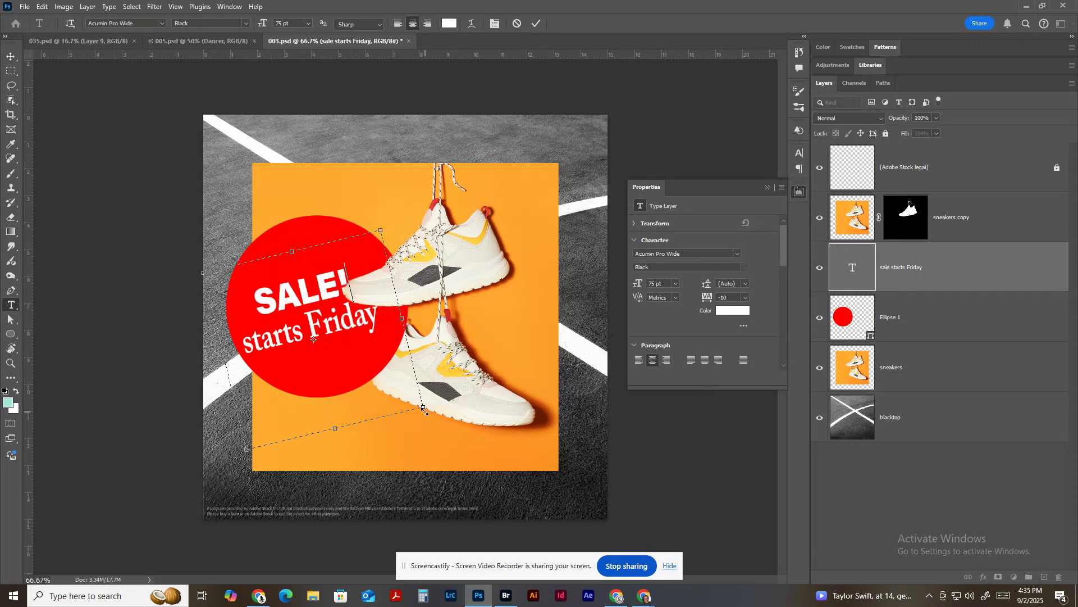
{"action": "left_click", "coordinate": [11, 57]}
{"action": "left_click_drag", "start_coordinate": [336, 329], "coordinate": [335, 330]}
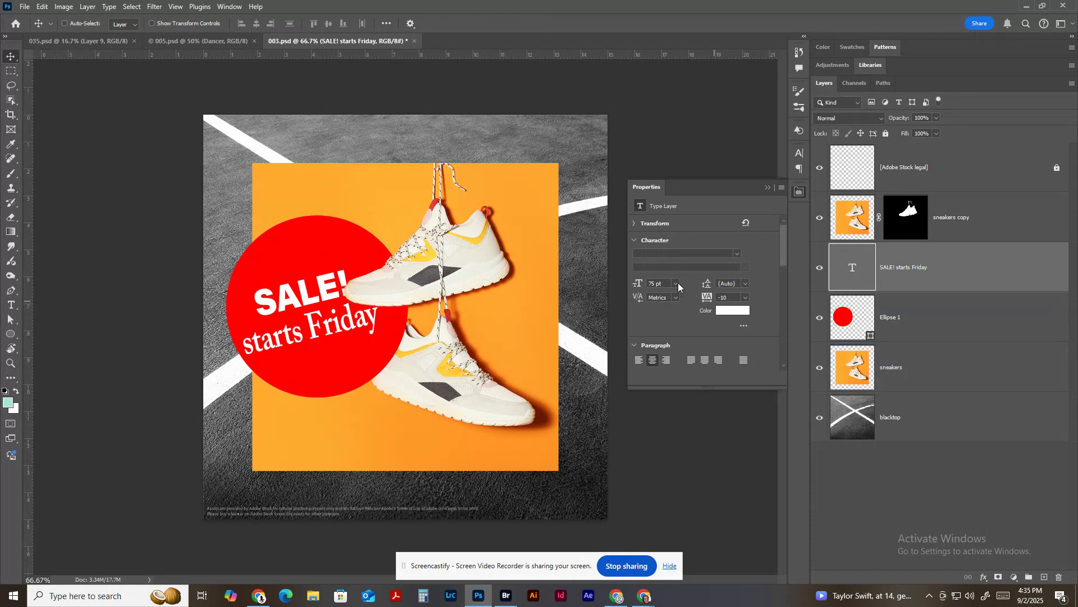
Scale the sale text down to about 87% with Free Transform and move it left, clear of the sneaker.
{"action": "left_click", "coordinate": [676, 283]}
{"action": "left_click", "coordinate": [739, 275]}
{"action": "key", "text": "ctrl+t"}
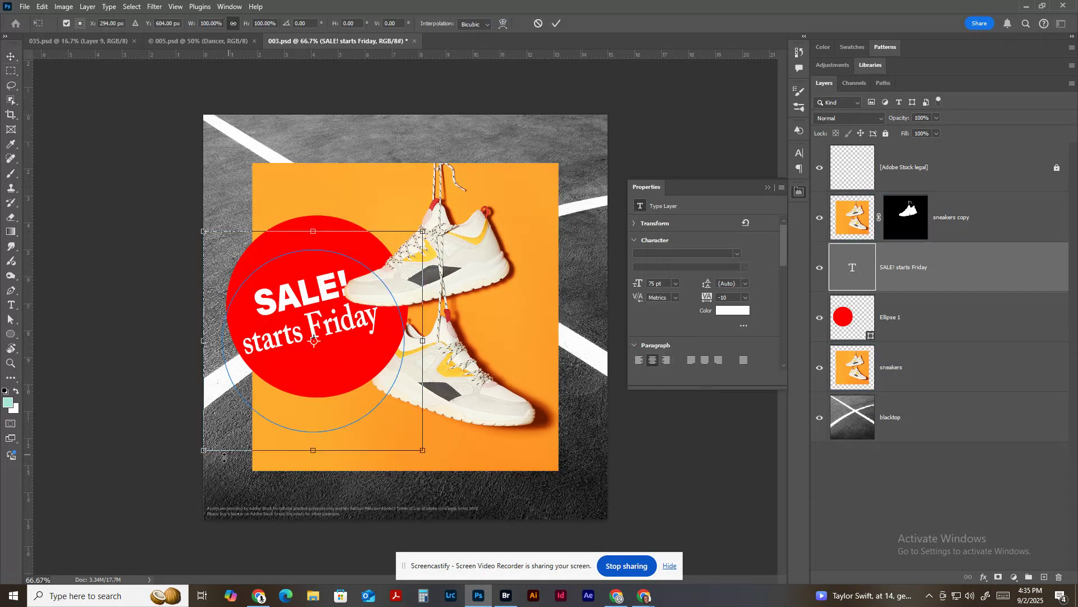
{"action": "left_click_drag", "start_coordinate": [205, 450], "coordinate": [232, 421]}
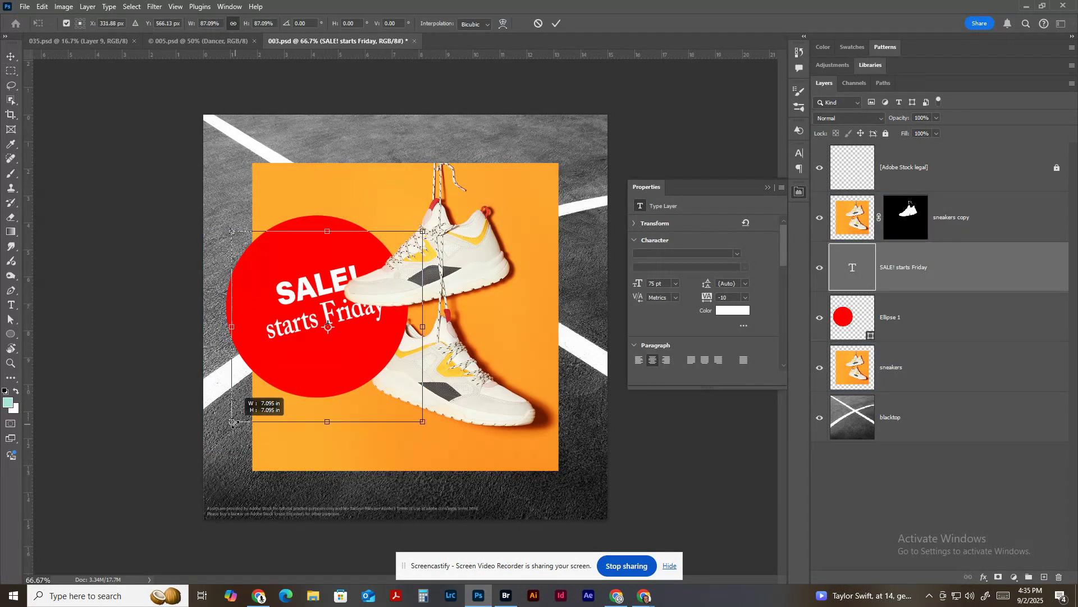
{"action": "left_click_drag", "start_coordinate": [302, 339], "coordinate": [279, 349]}
{"action": "key", "text": "Return"}
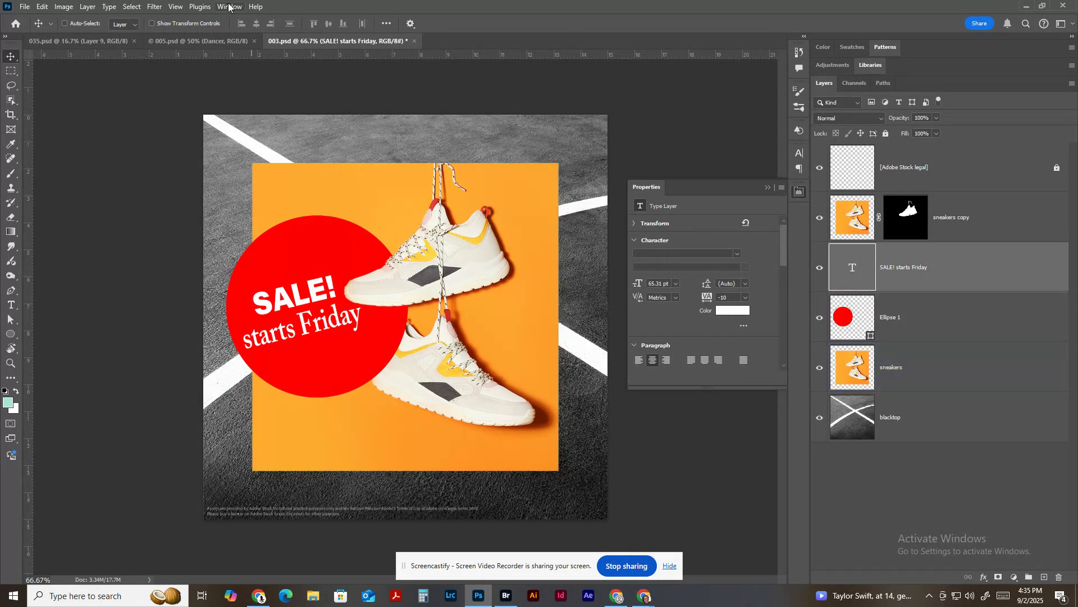
Switch to the 005.psd document containing the dancer photo.
{"action": "left_click", "coordinate": [218, 45]}
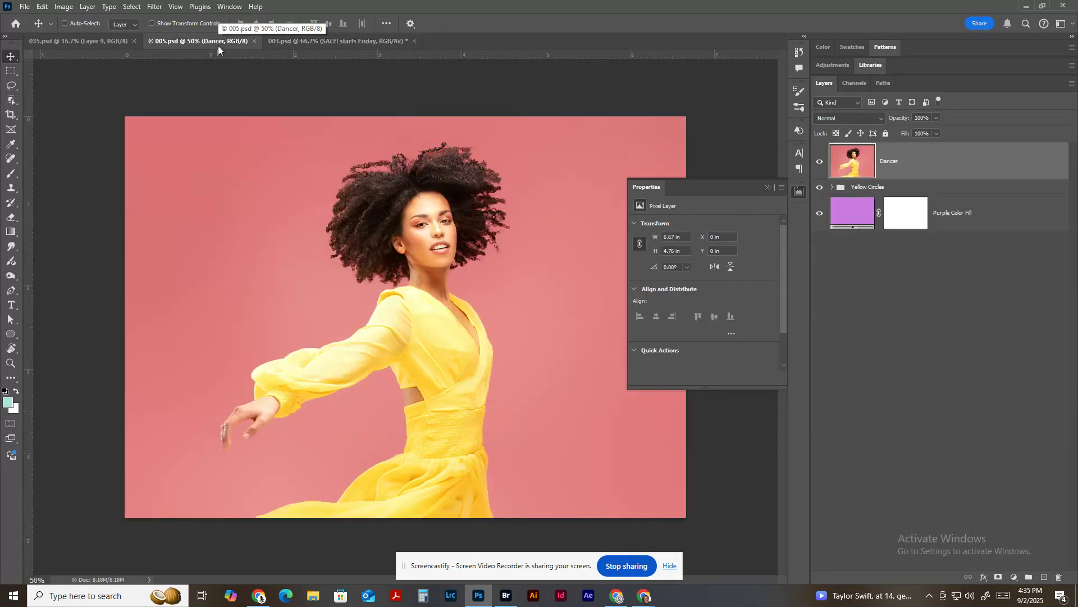